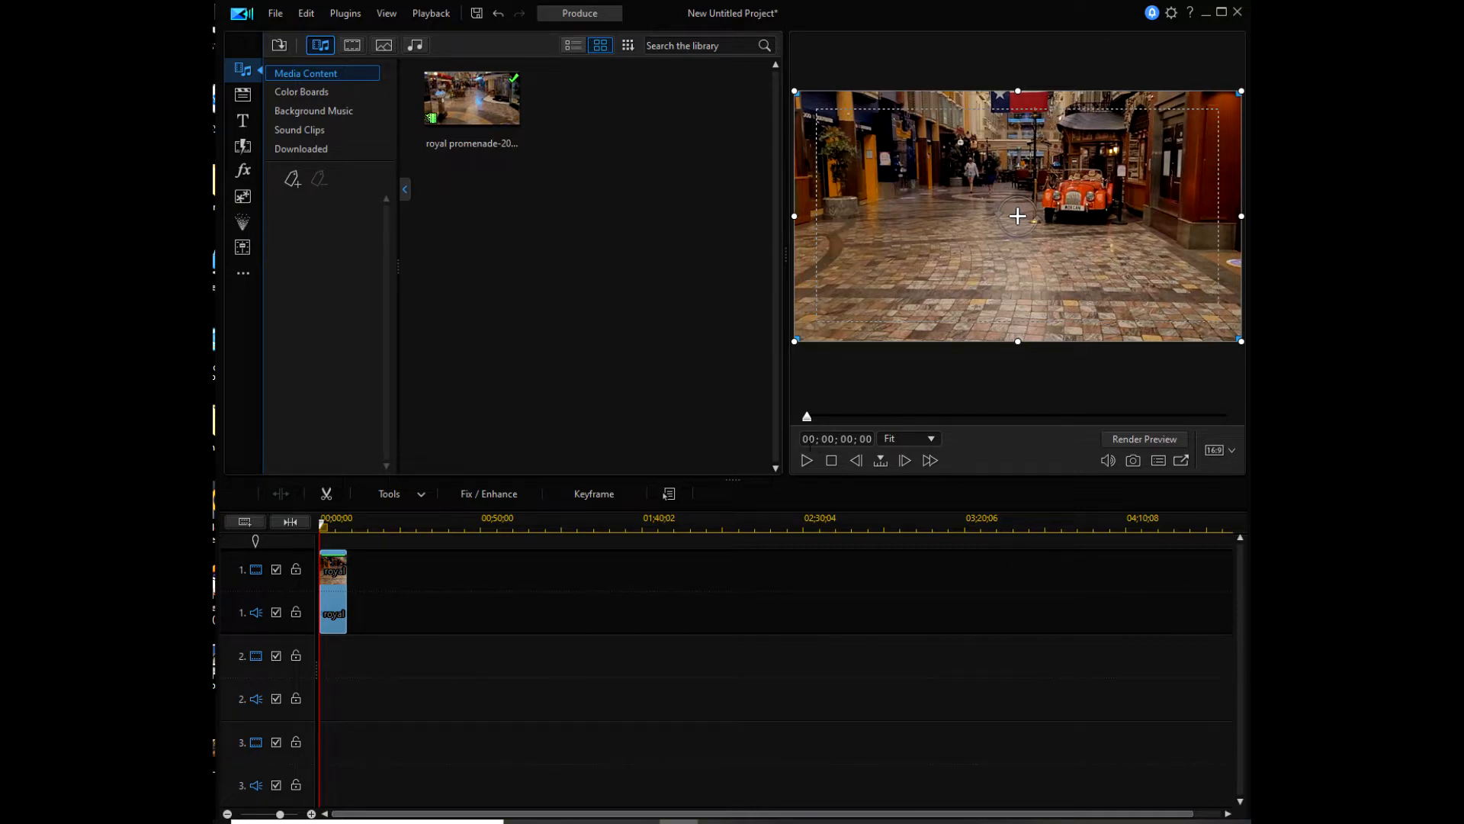
Step: Play the royal promenade clip, select it on track 1, and open the Tools list
click(806, 460)
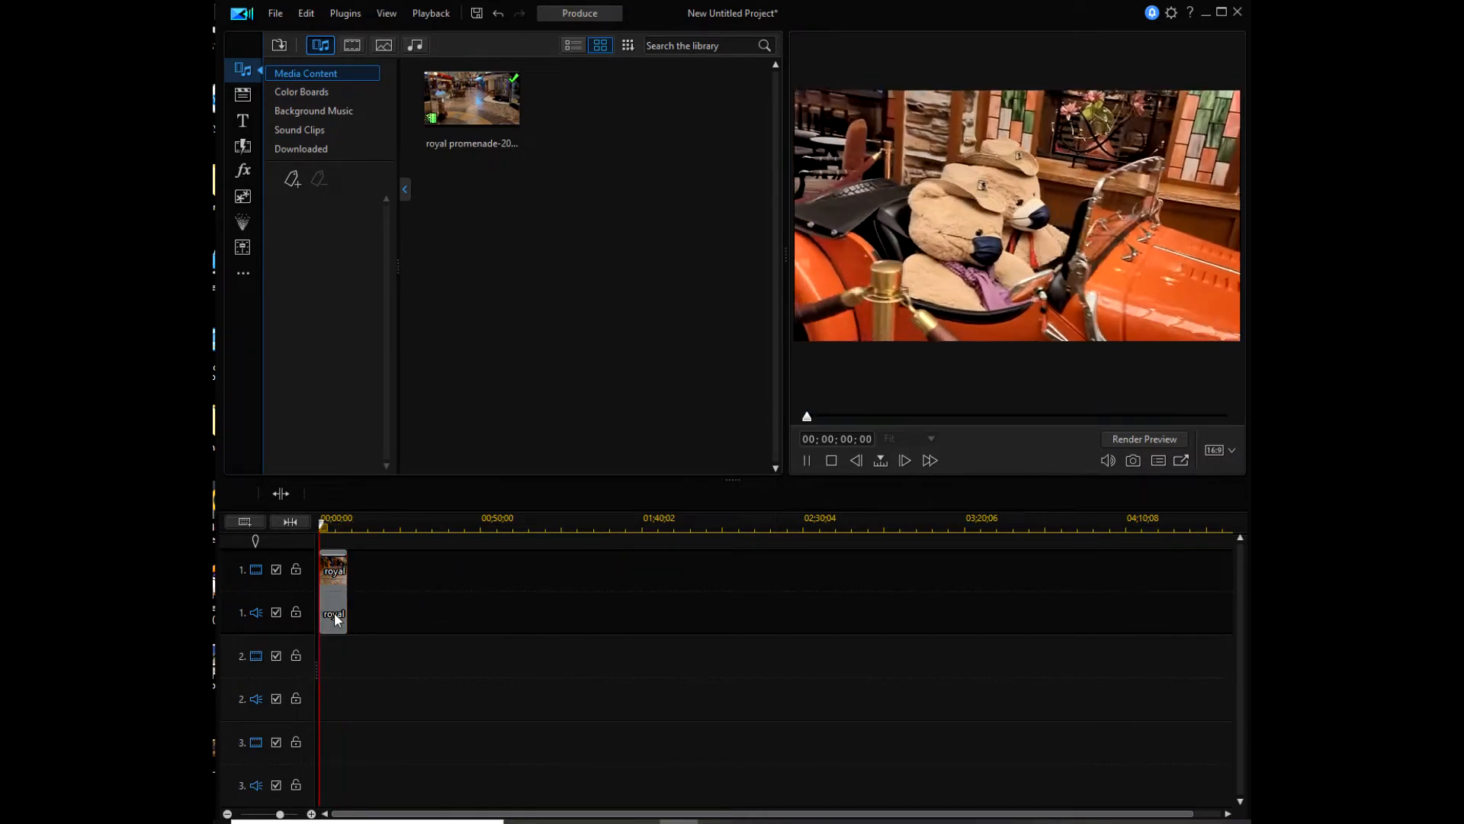
click(333, 581)
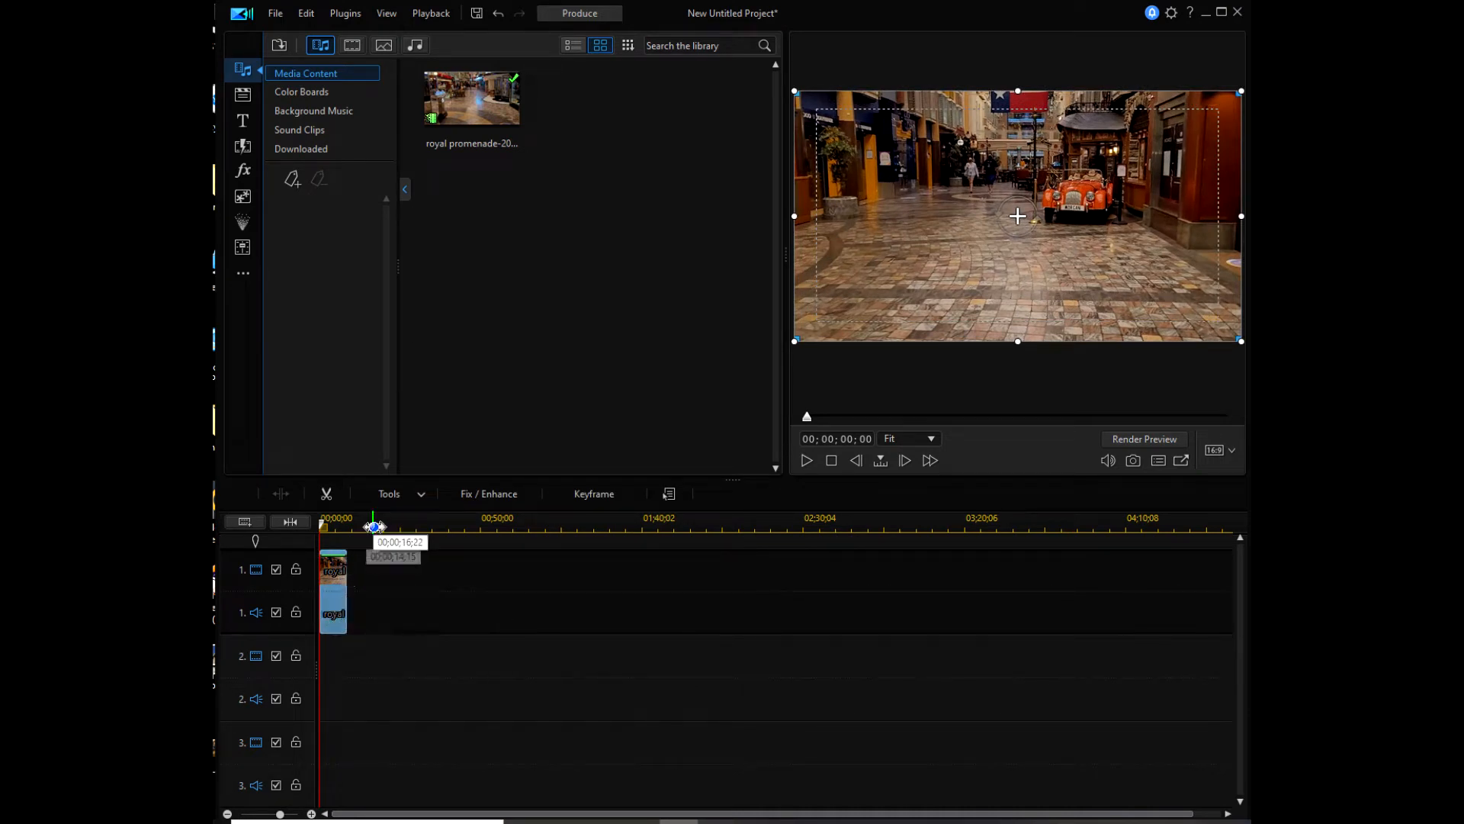
click(421, 496)
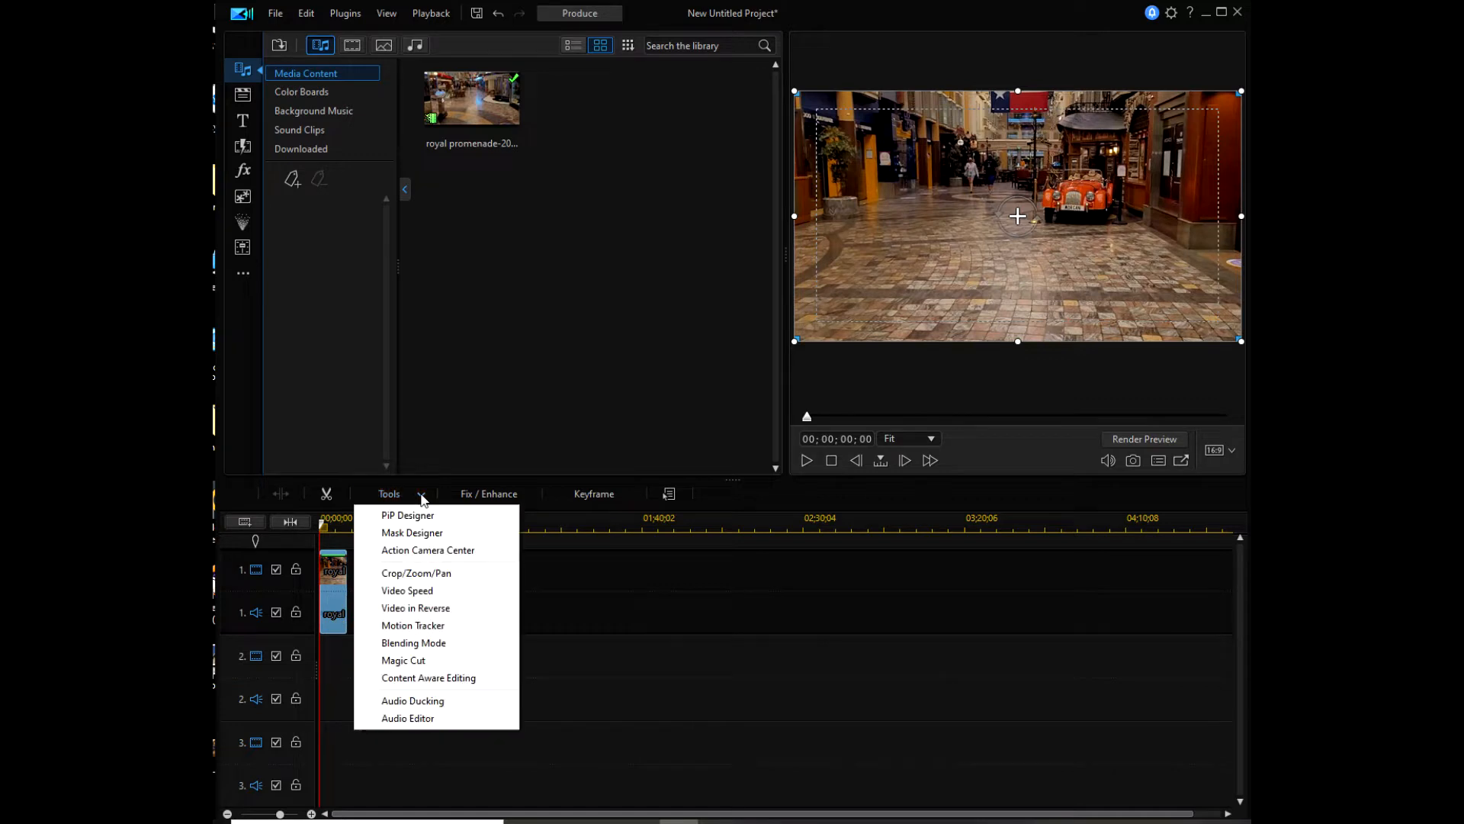
Step: Launch Motion Tracker and fit Tracker 1's box tightly onto the walking man's head
click(411, 626)
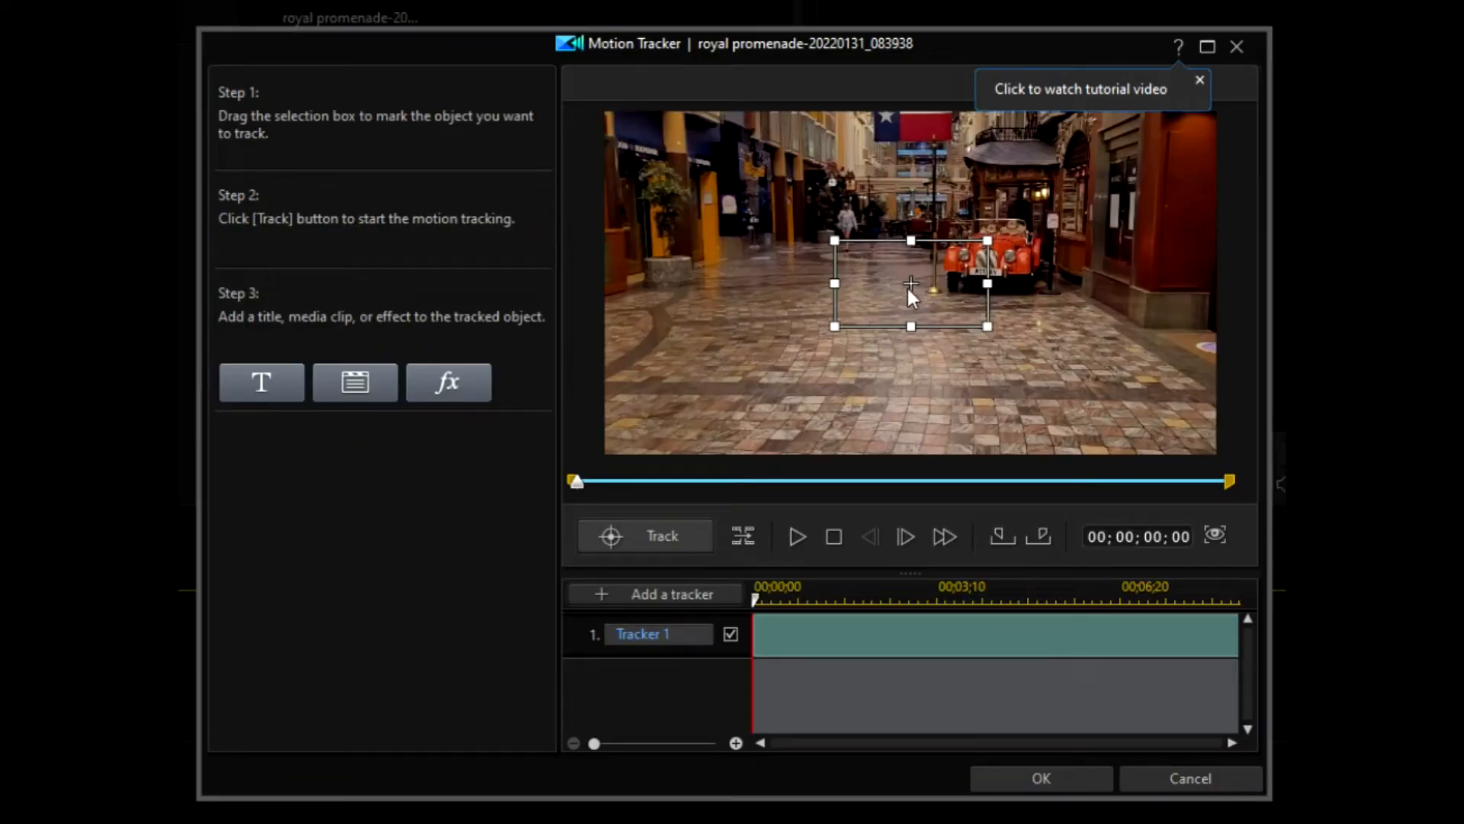
drag(912, 283, 934, 231)
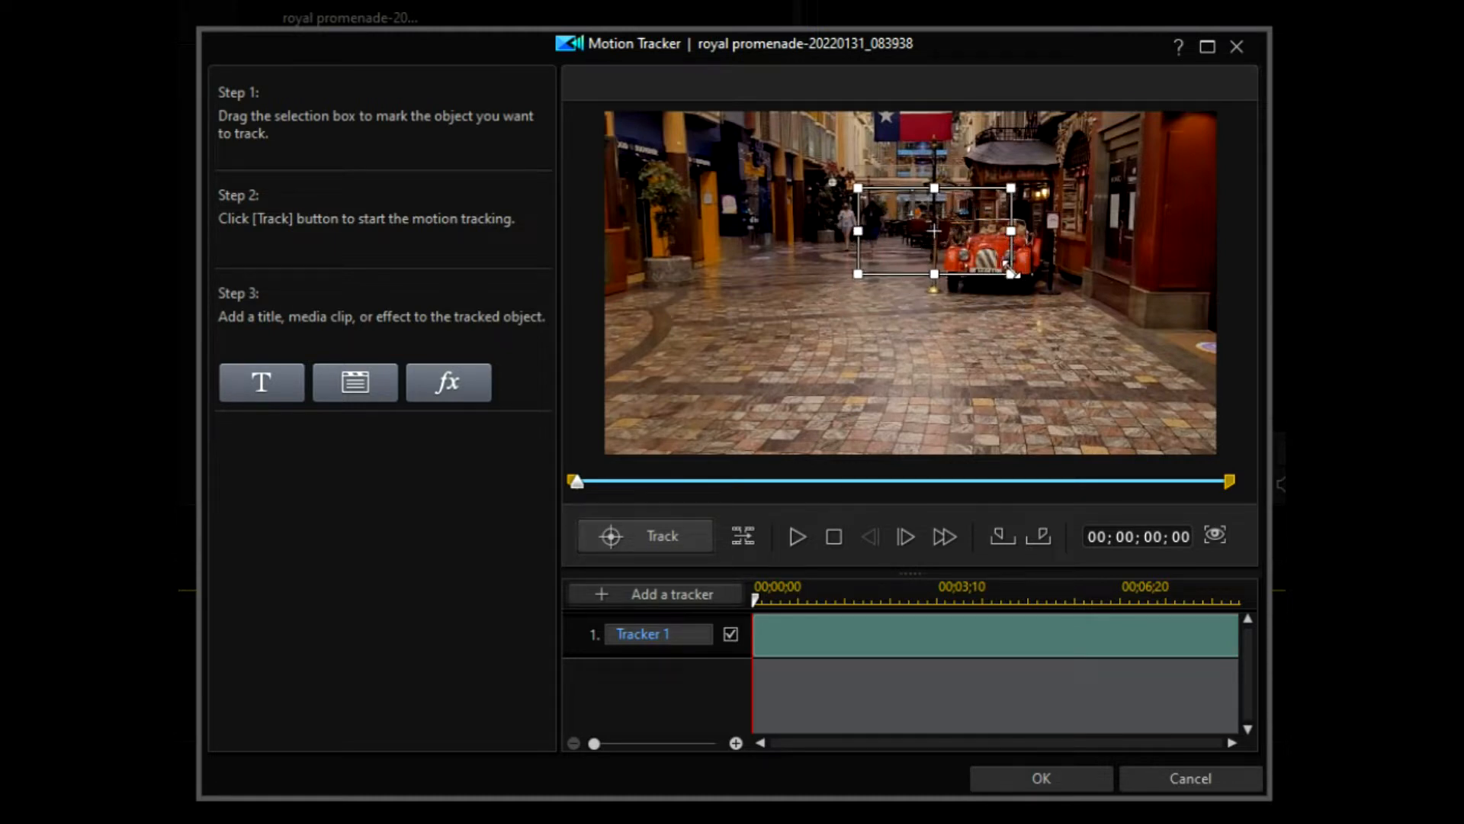
drag(1012, 274, 885, 219)
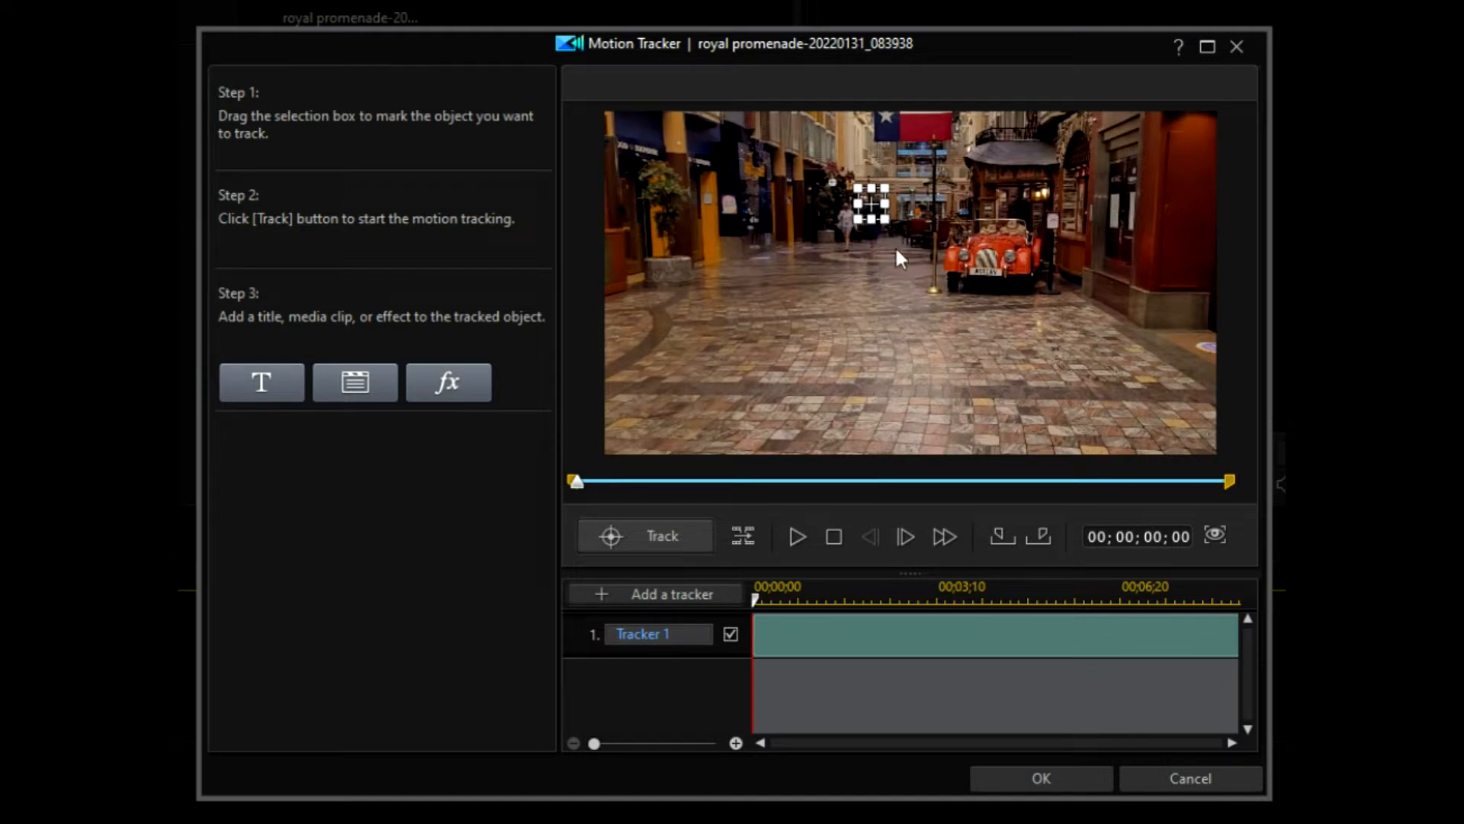
Step: Change the Tracker 1 name to 'man'
double_click(681, 634)
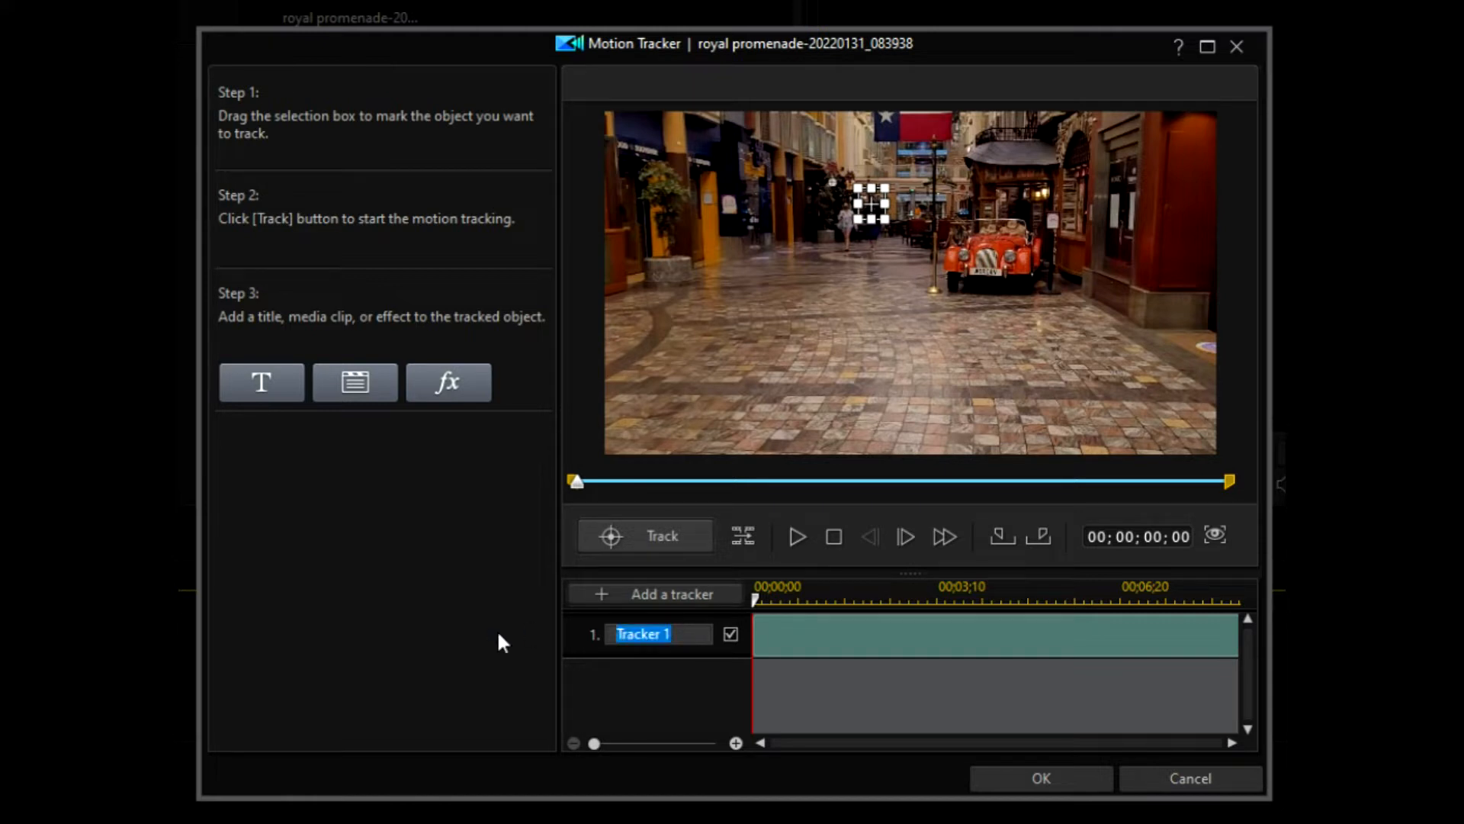
text(man)
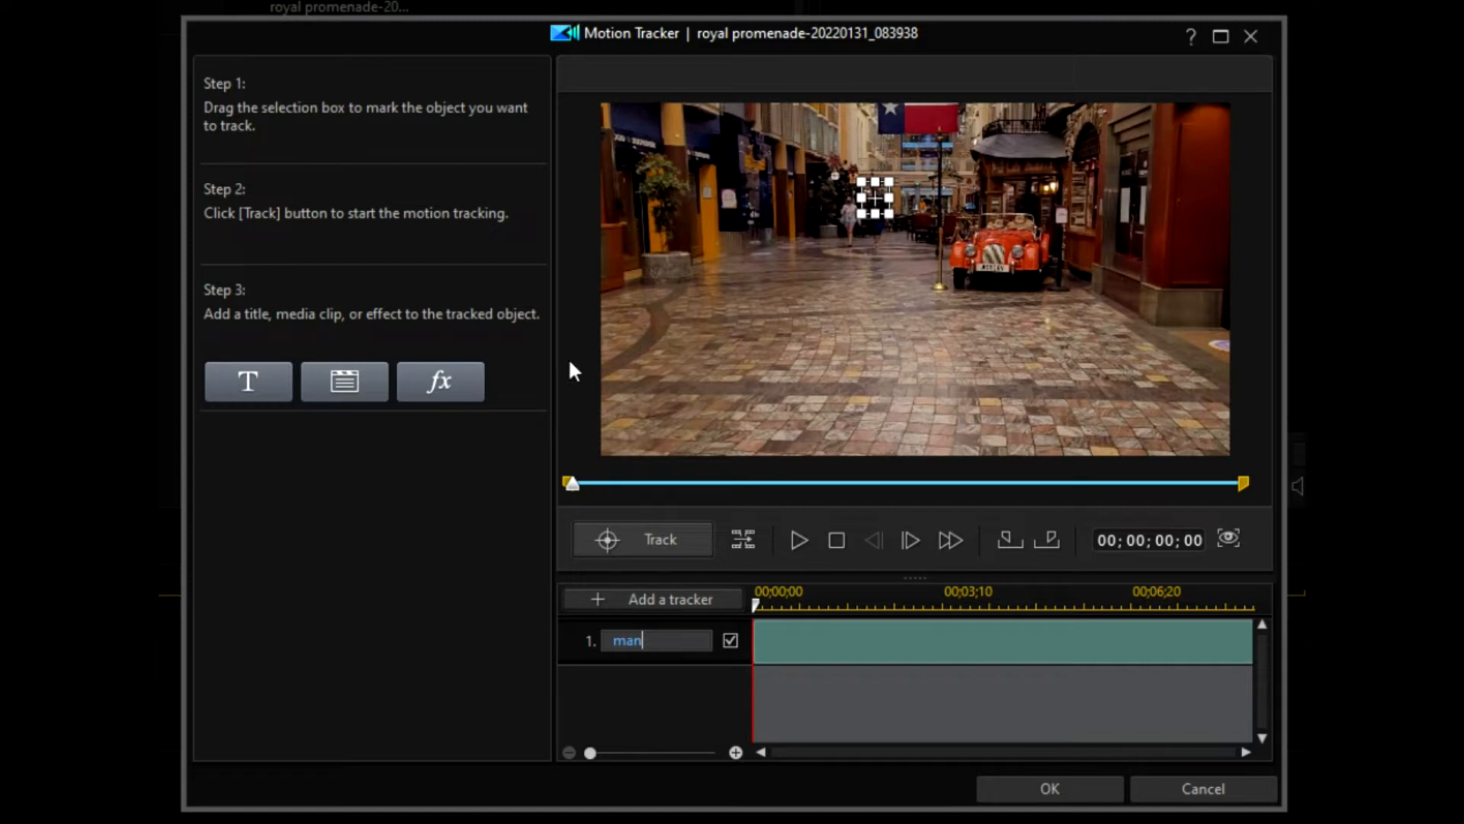
Step: Track the man's head one frame at a time up to 00;00;01;18
click(740, 539)
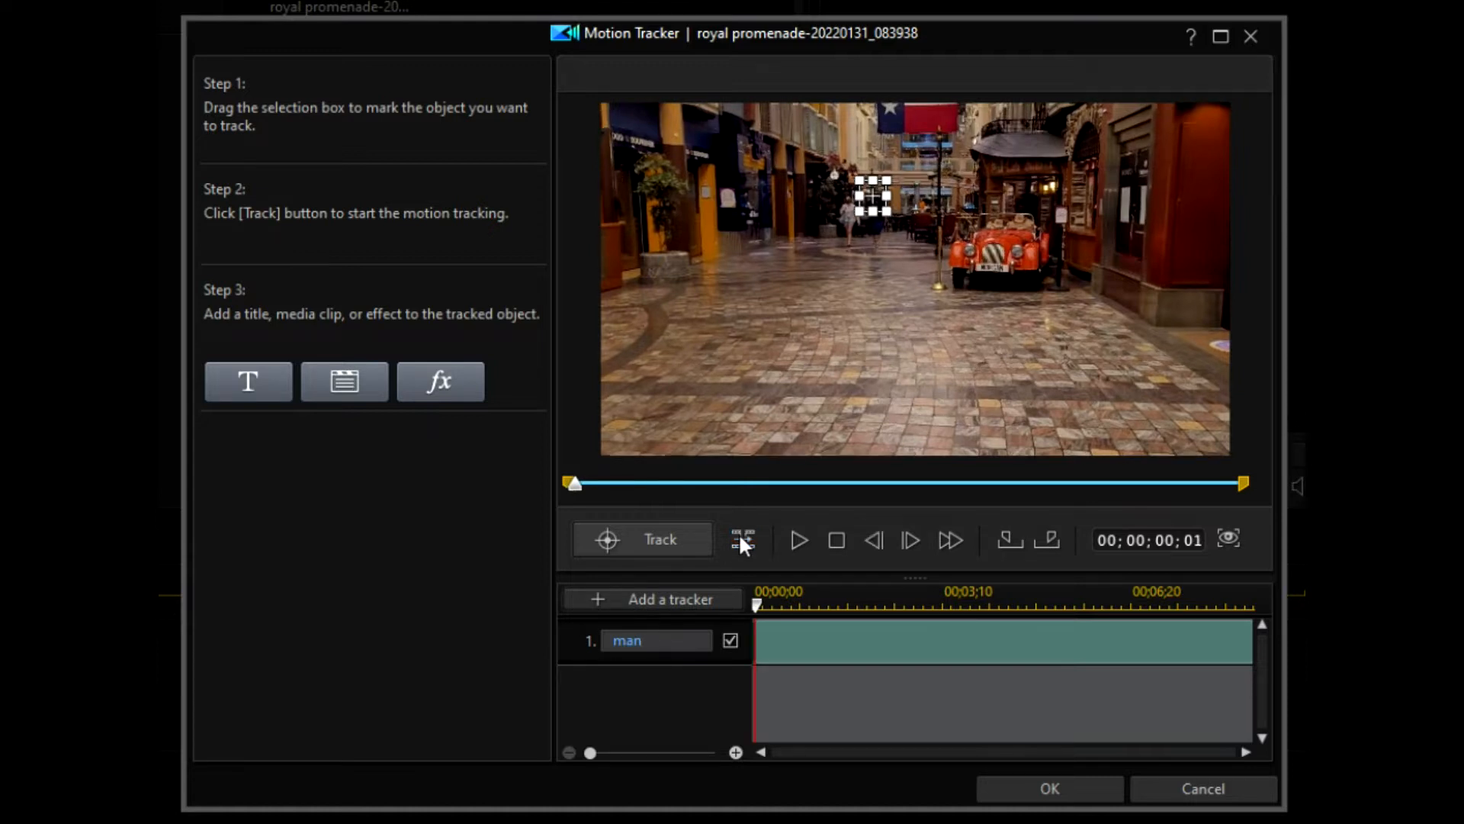
click(740, 539)
click(739, 539)
click(740, 539)
click(739, 538)
click(739, 539)
click(739, 538)
click(739, 538)
click(740, 538)
click(740, 538)
click(740, 538)
click(739, 539)
click(740, 538)
click(740, 538)
click(740, 538)
click(739, 539)
click(739, 538)
click(740, 538)
click(740, 538)
click(740, 538)
click(740, 538)
click(739, 539)
click(740, 539)
click(740, 539)
click(739, 538)
click(739, 539)
click(739, 538)
click(740, 538)
click(740, 539)
click(740, 539)
click(740, 539)
click(739, 538)
click(740, 538)
click(740, 538)
click(740, 538)
click(740, 538)
click(739, 539)
click(740, 538)
click(739, 538)
click(740, 539)
click(739, 538)
click(740, 538)
click(739, 539)
click(740, 538)
click(739, 538)
click(740, 539)
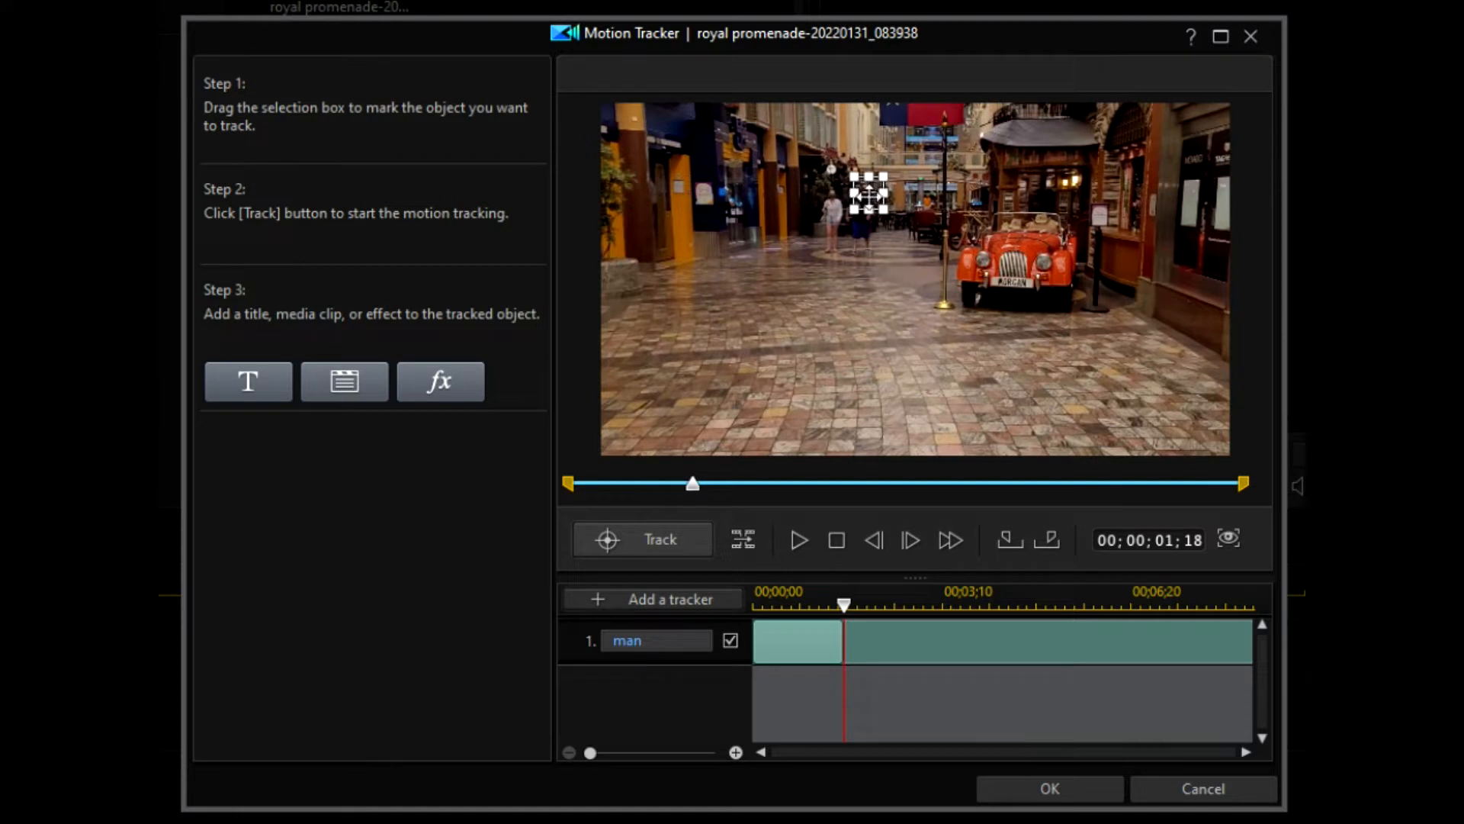
Step: Keep nudging the box back onto the man's head while tracking forward
drag(869, 194, 859, 196)
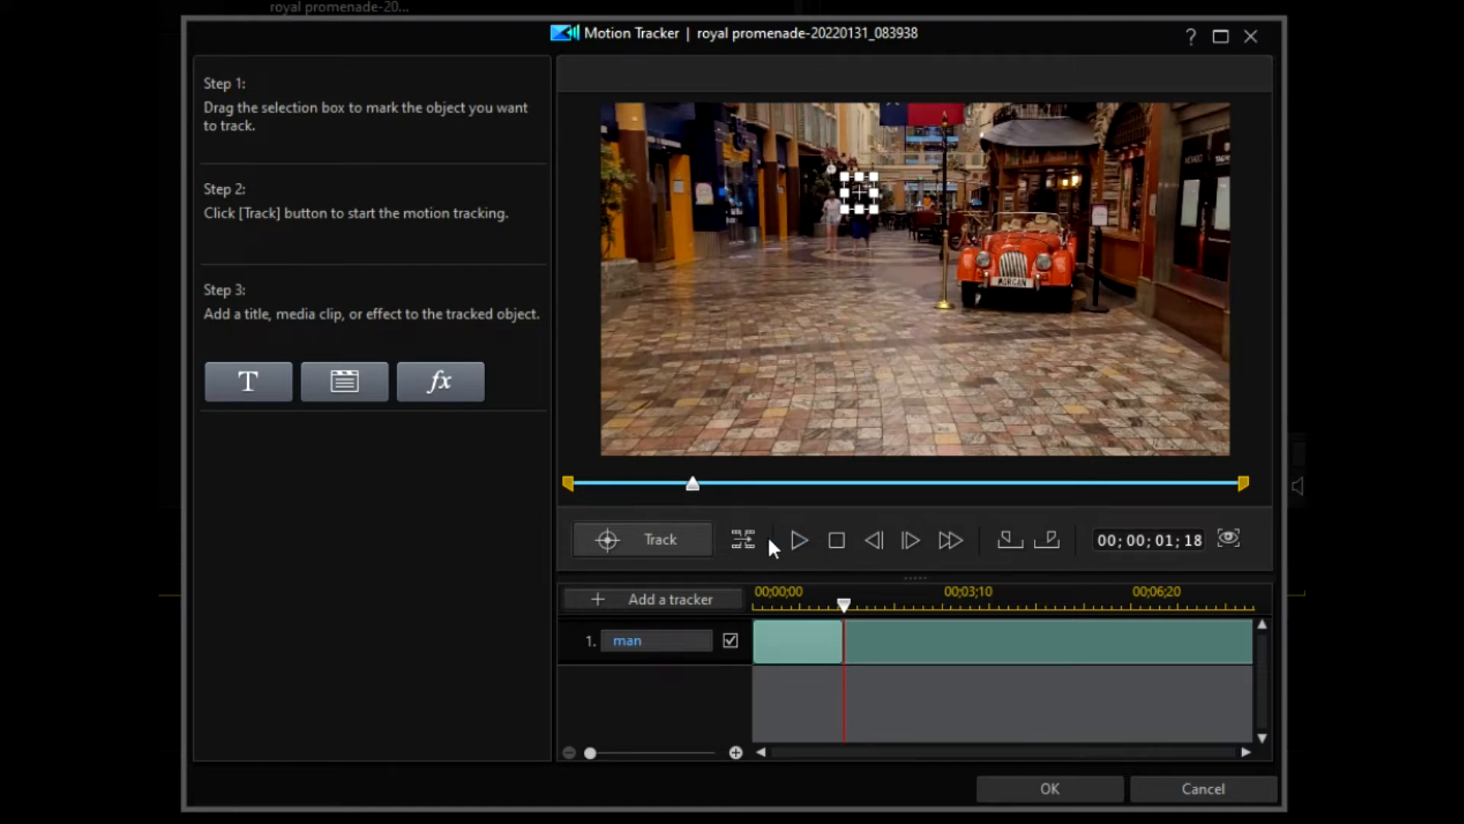
click(744, 539)
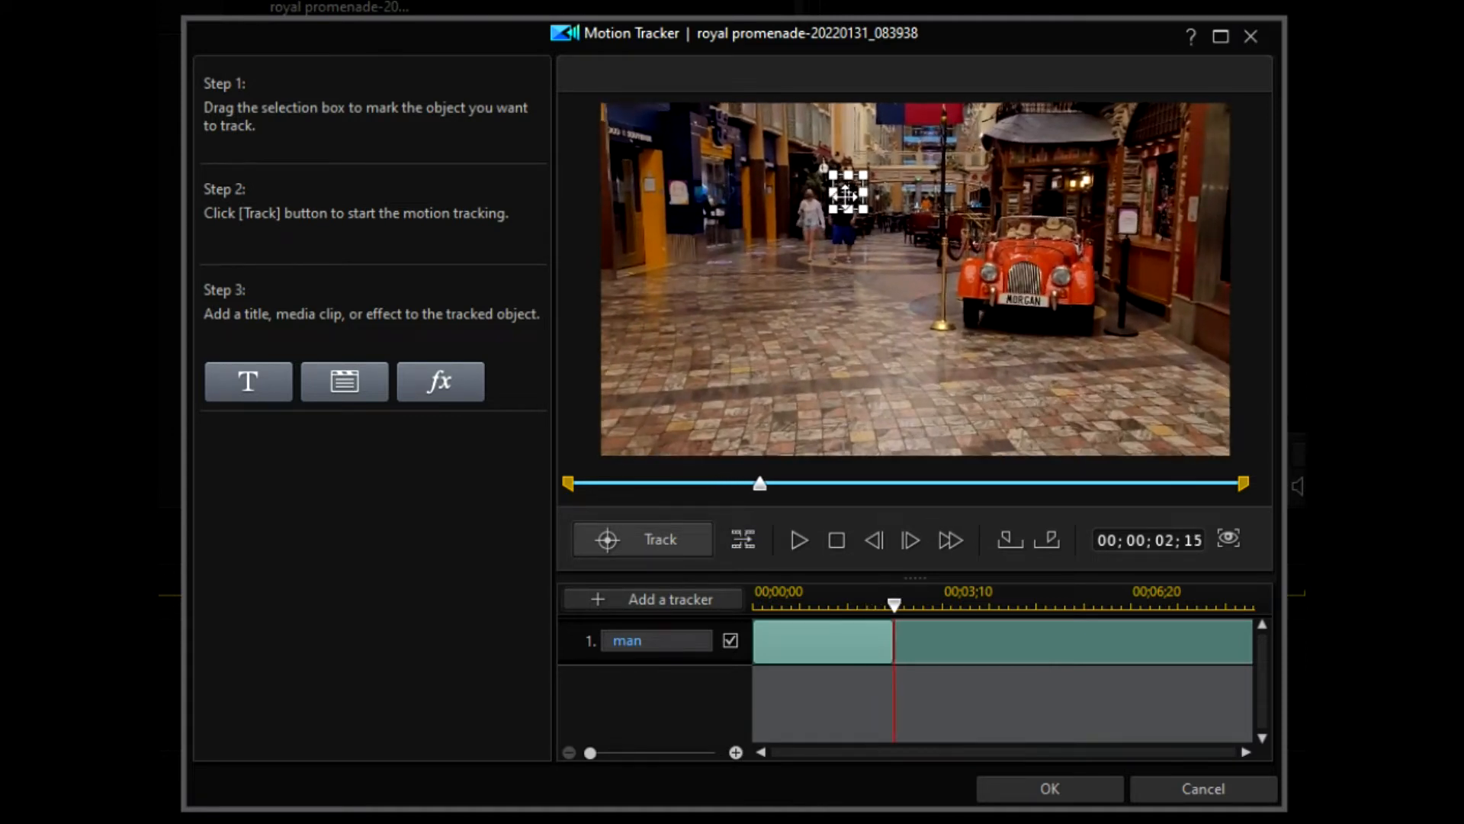
drag(847, 194, 842, 194)
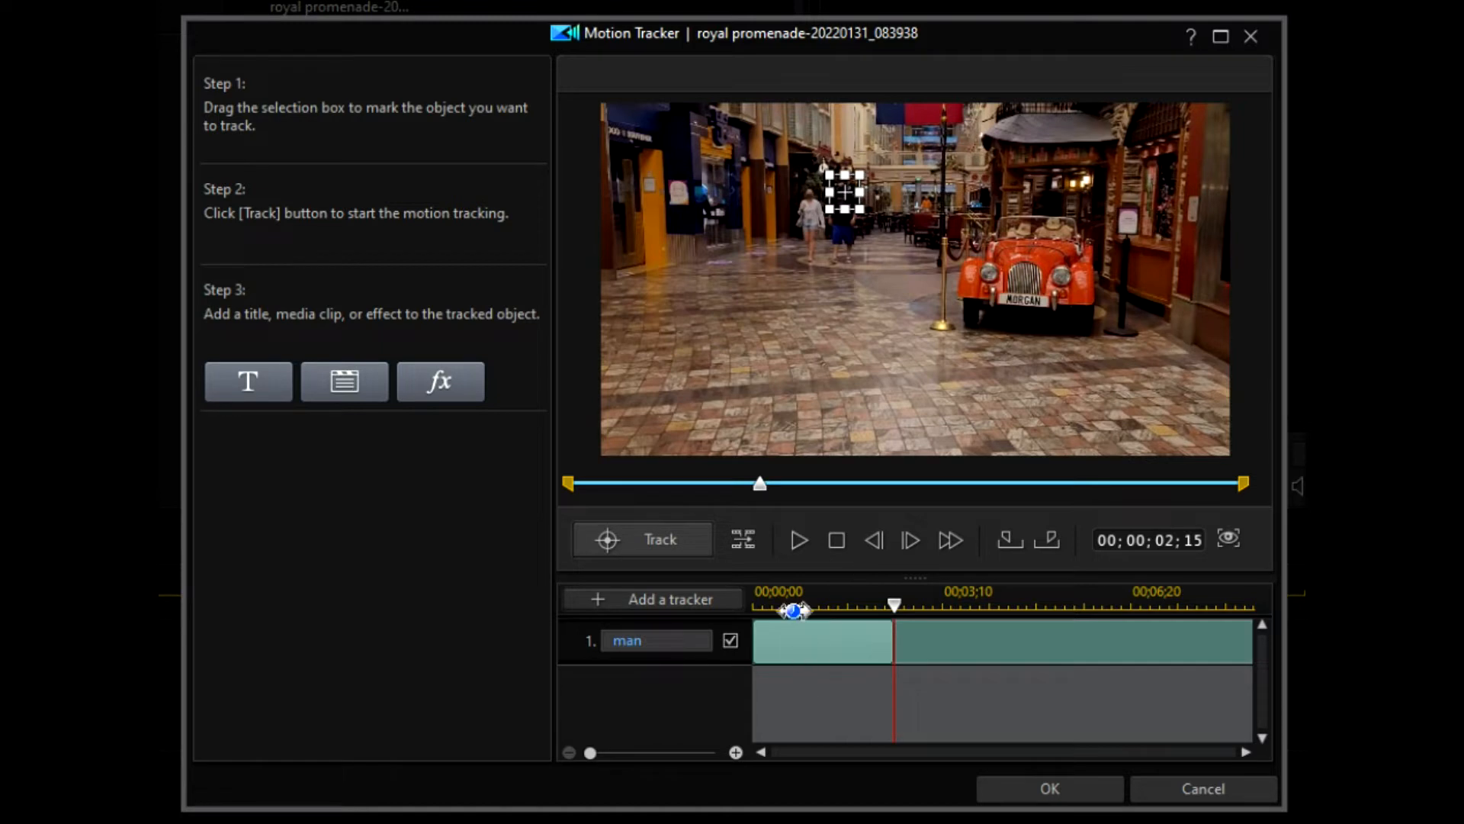
click(739, 534)
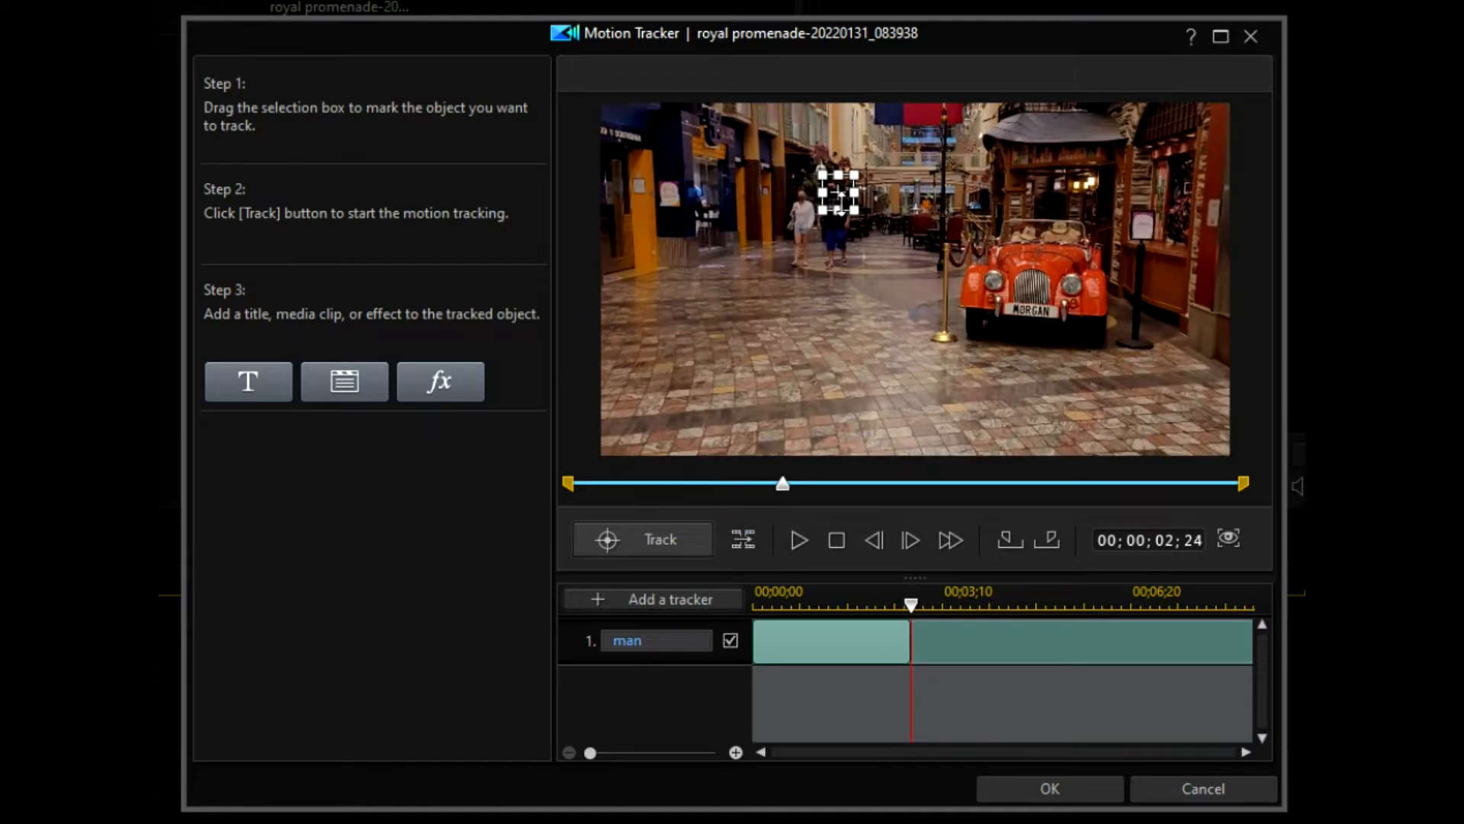
drag(838, 192, 831, 188)
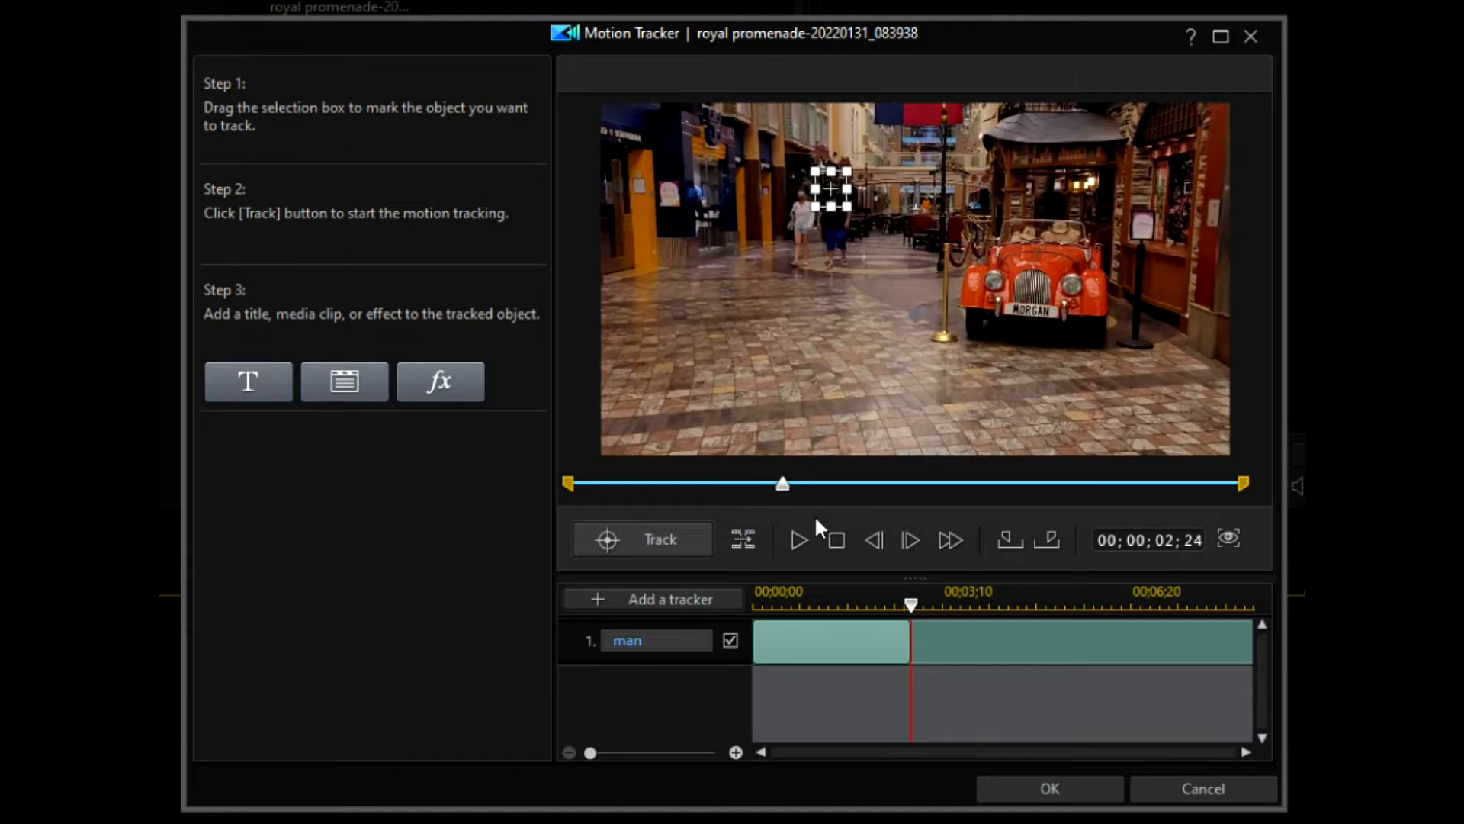
click(746, 535)
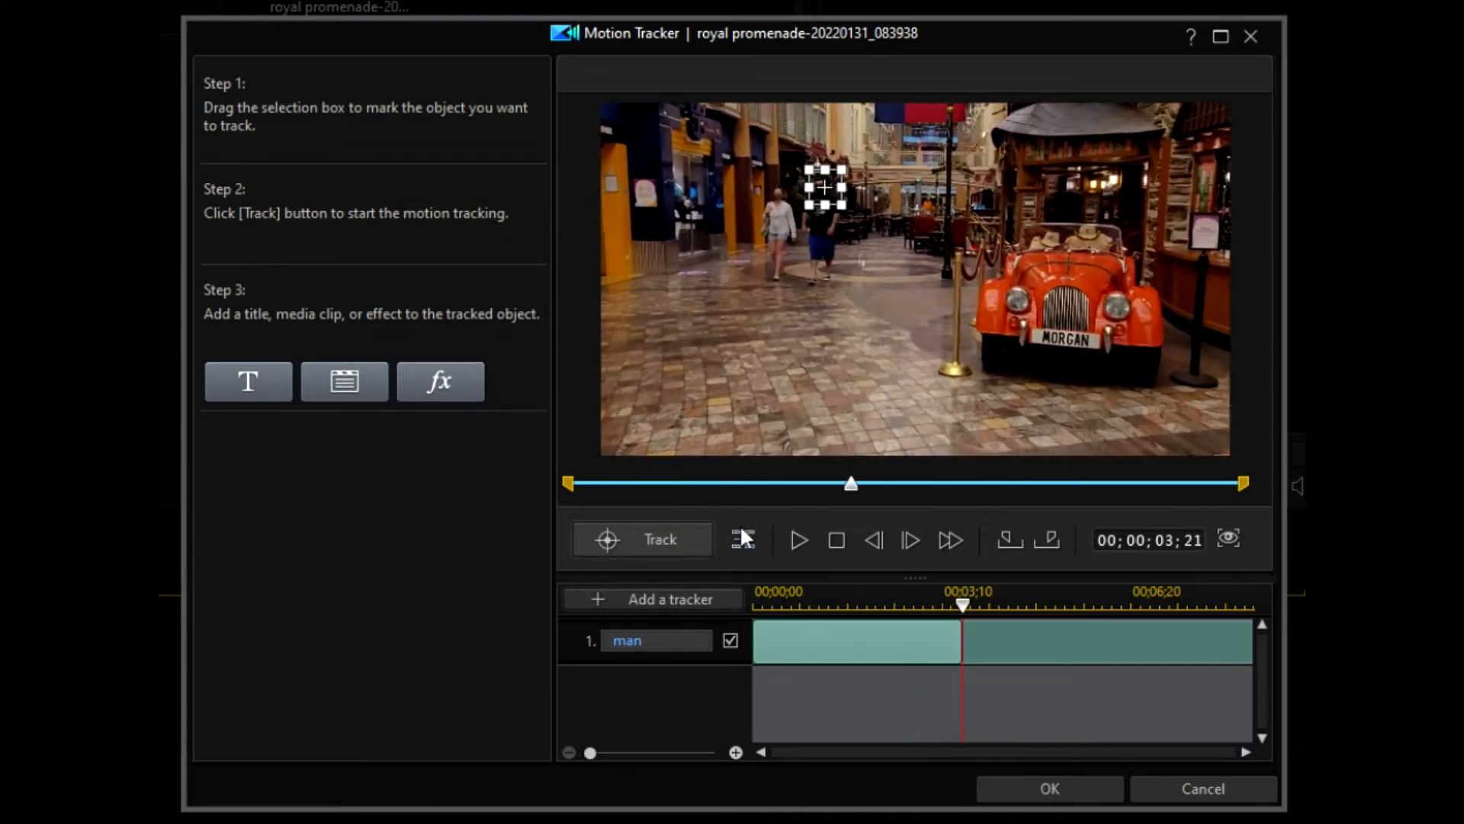
drag(823, 184, 818, 184)
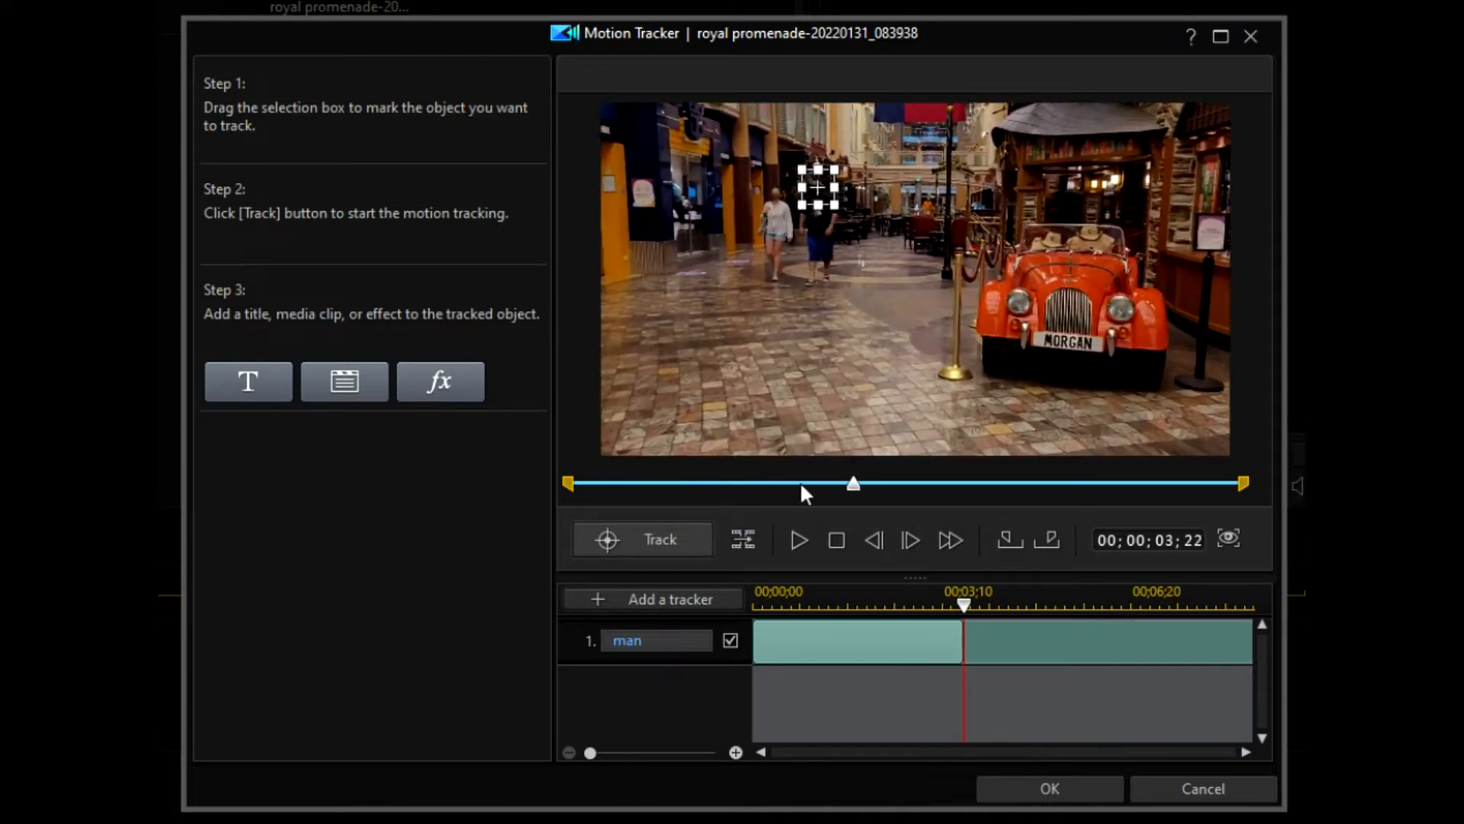
click(744, 538)
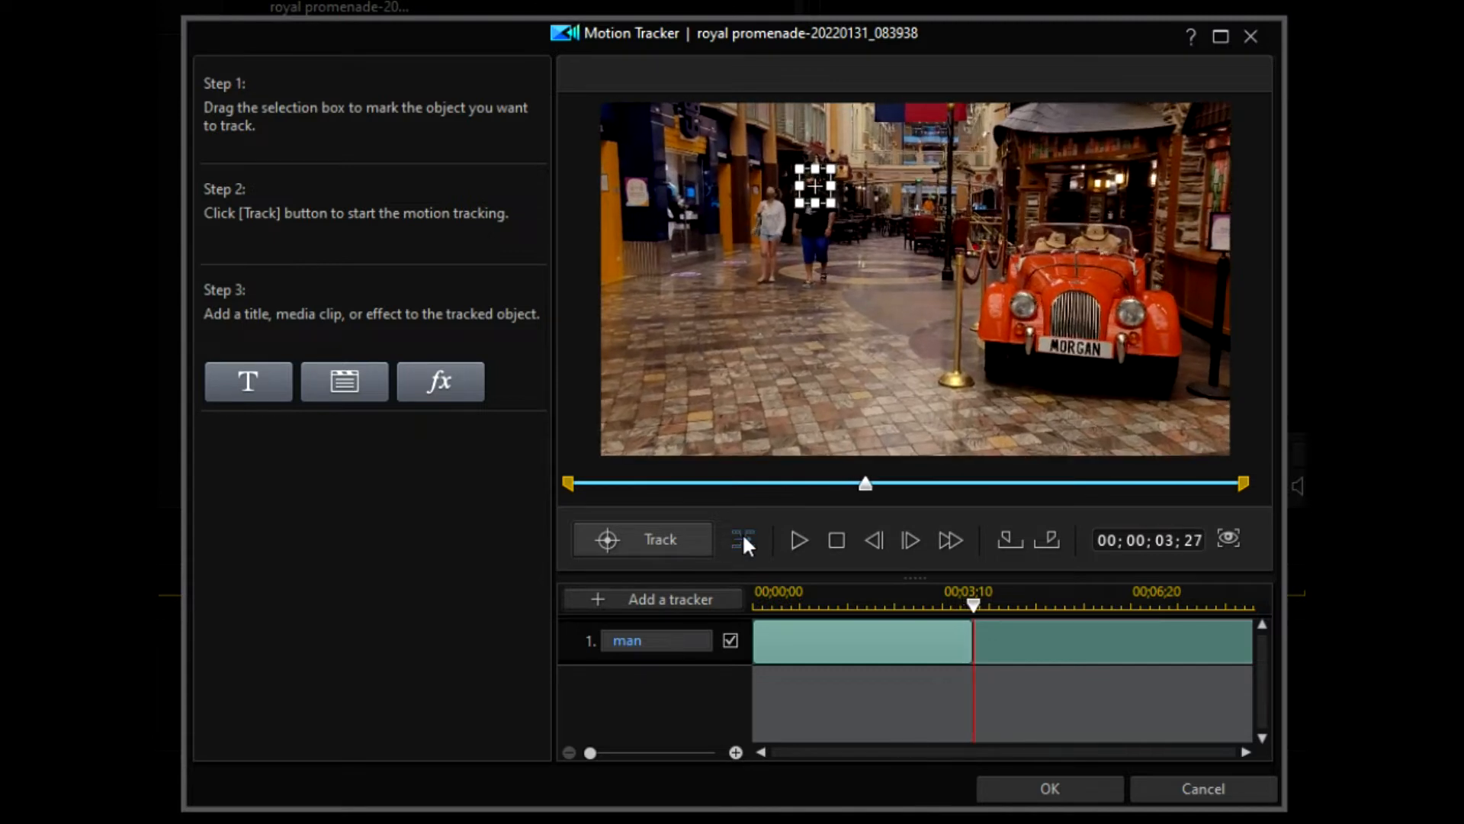
Step: Track on to 00;00;05;20, enlarging the box to cover the man's face
click(743, 538)
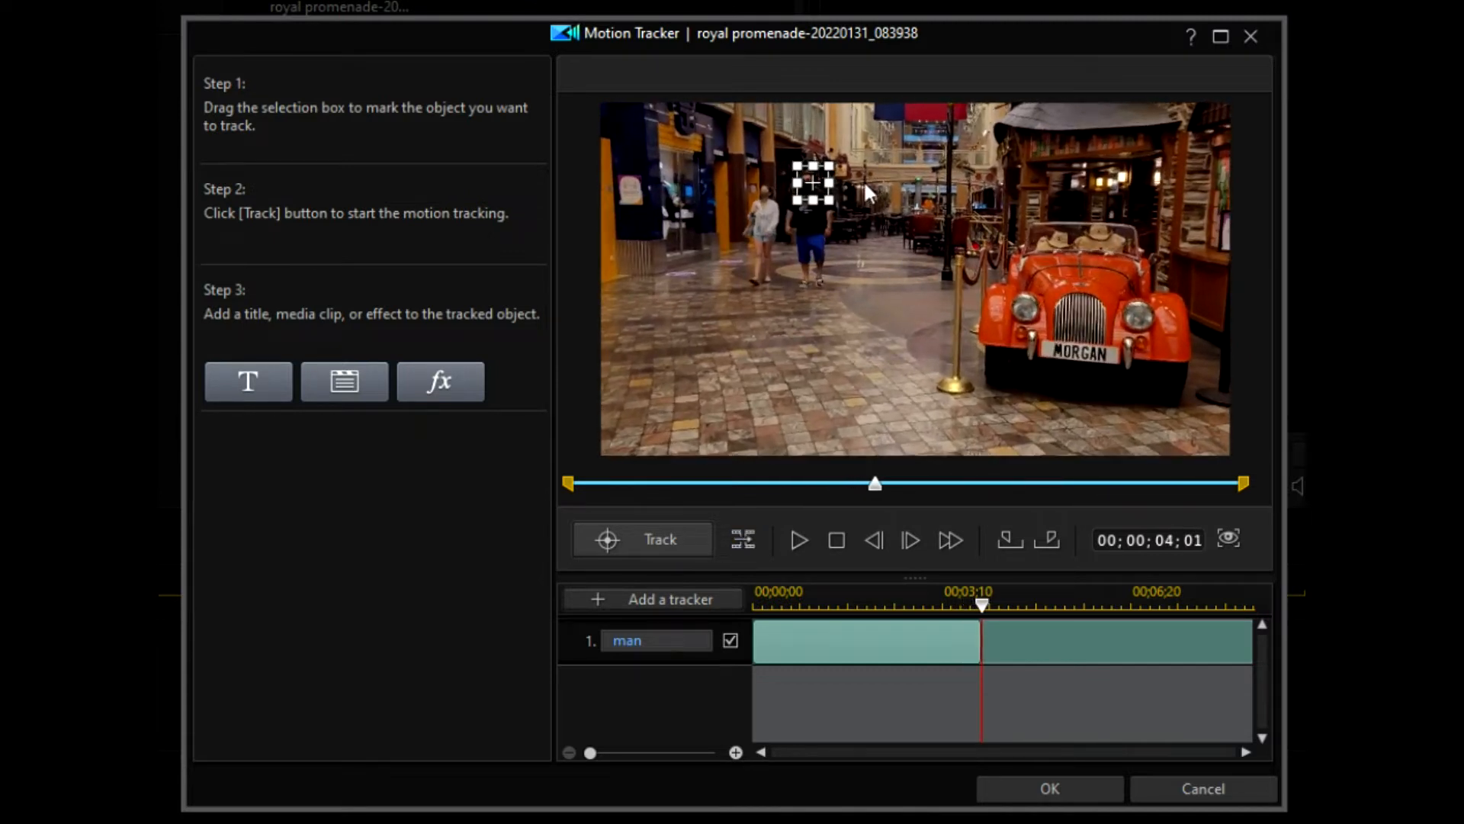
drag(813, 184, 807, 183)
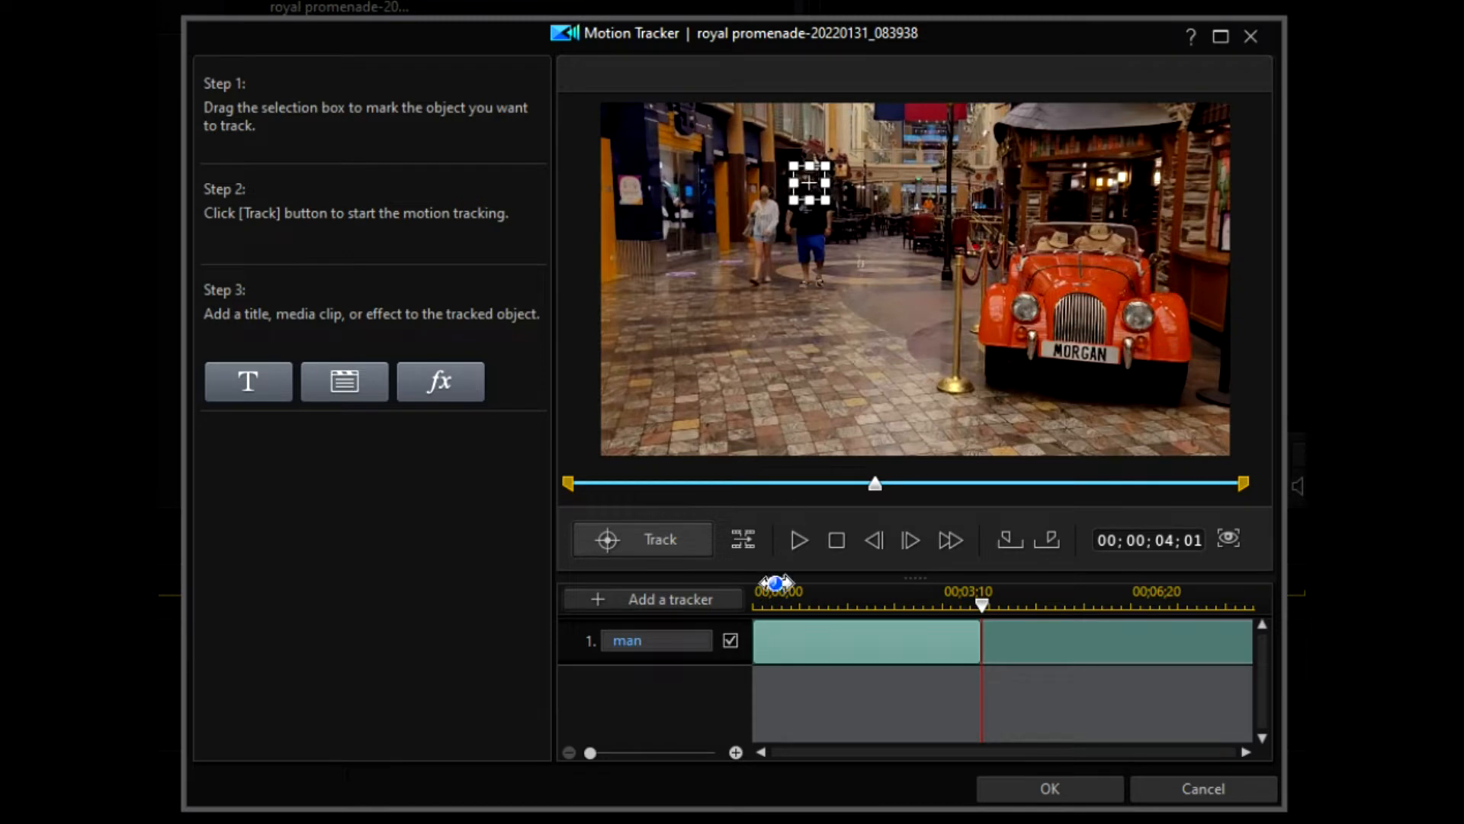
click(745, 536)
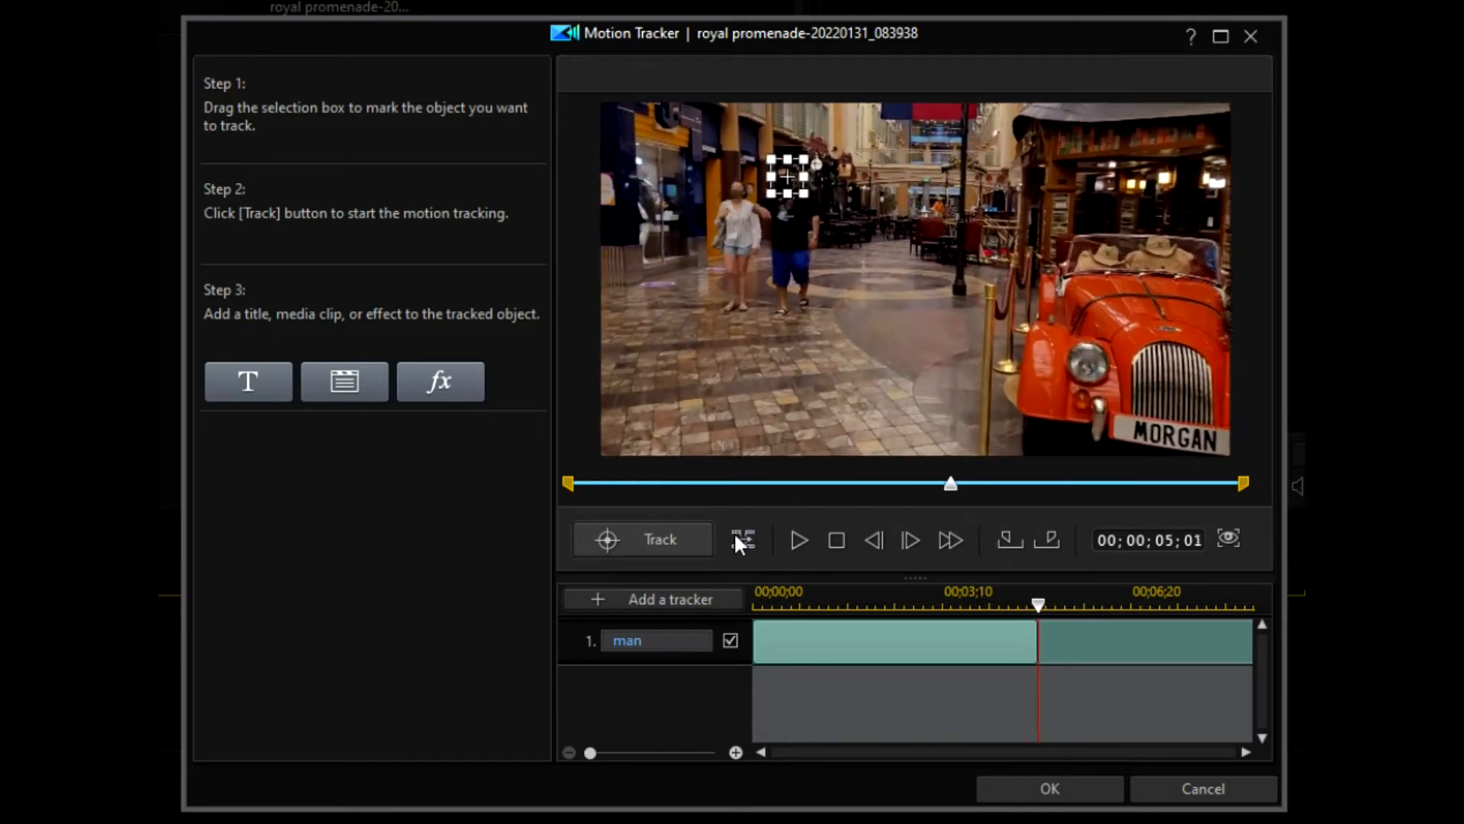
drag(764, 197, 758, 202)
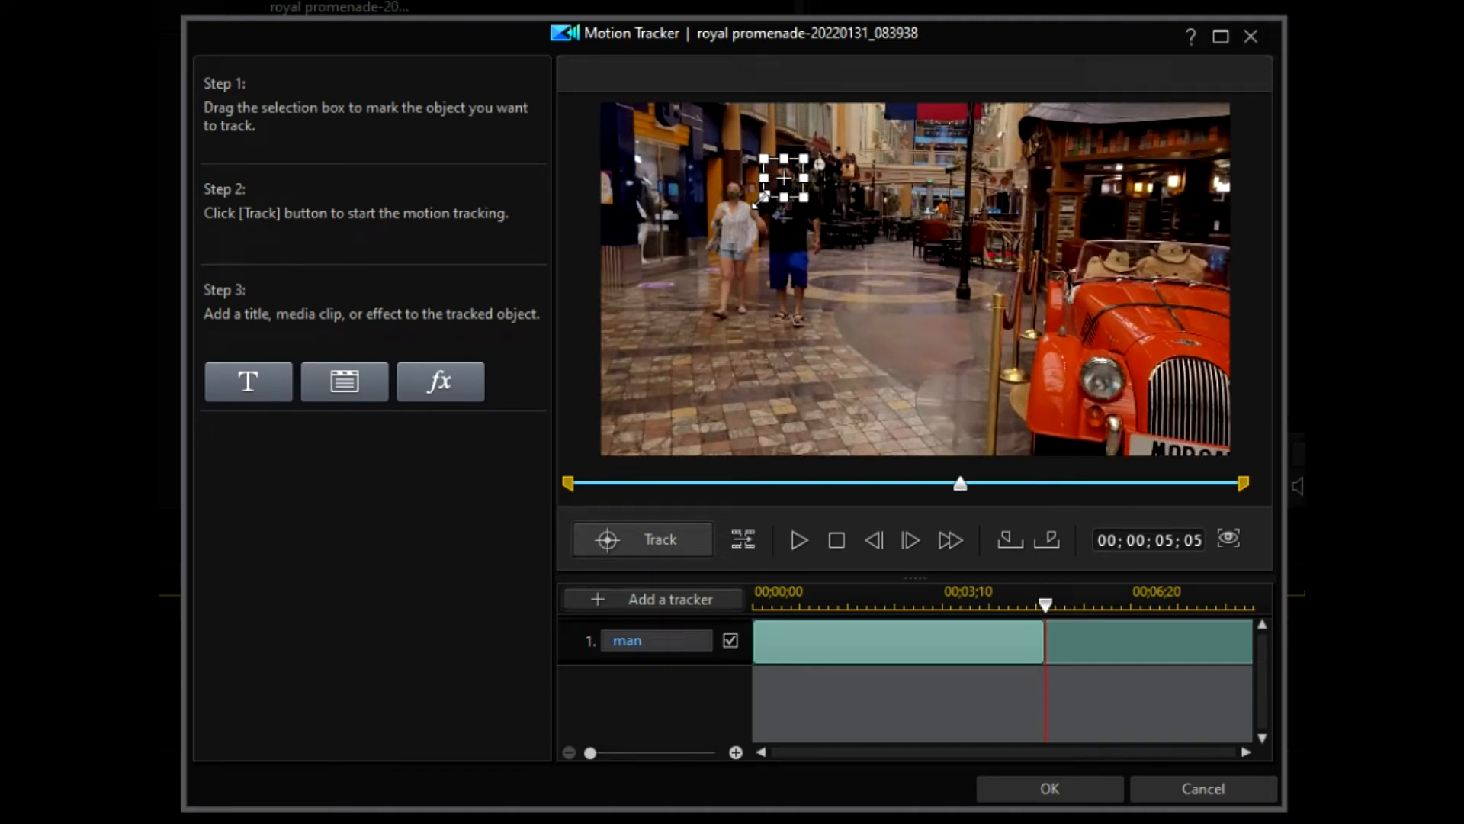
click(746, 537)
mouse_move(763, 193)
mouse_down()
mouse_move(751, 206)
mouse_move(780, 176)
mouse_up()
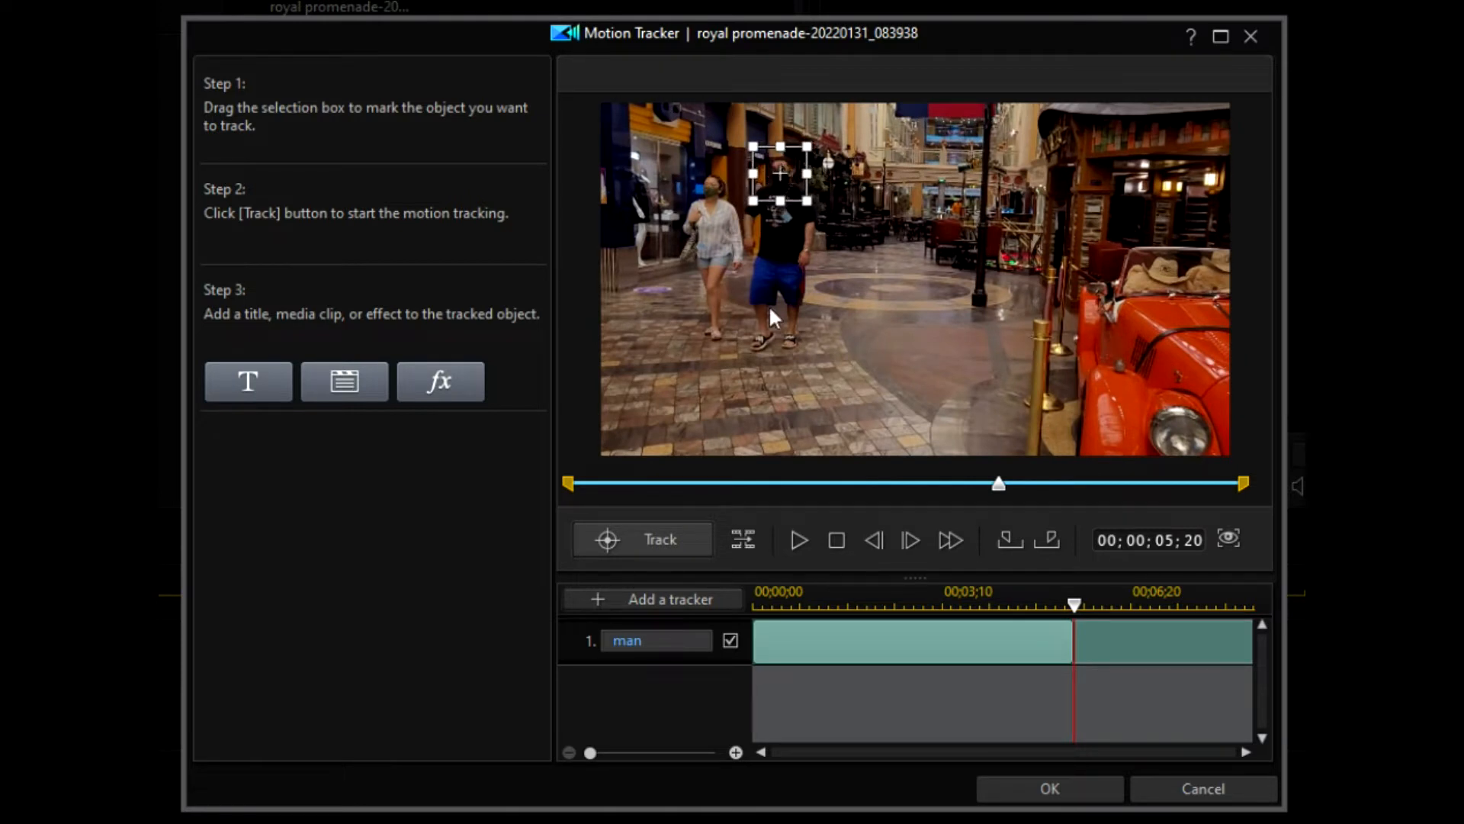
Step: Run tracking, end the man tracker at 00;00;07;05, then rewind the preview to 00;00;00;00
click(655, 536)
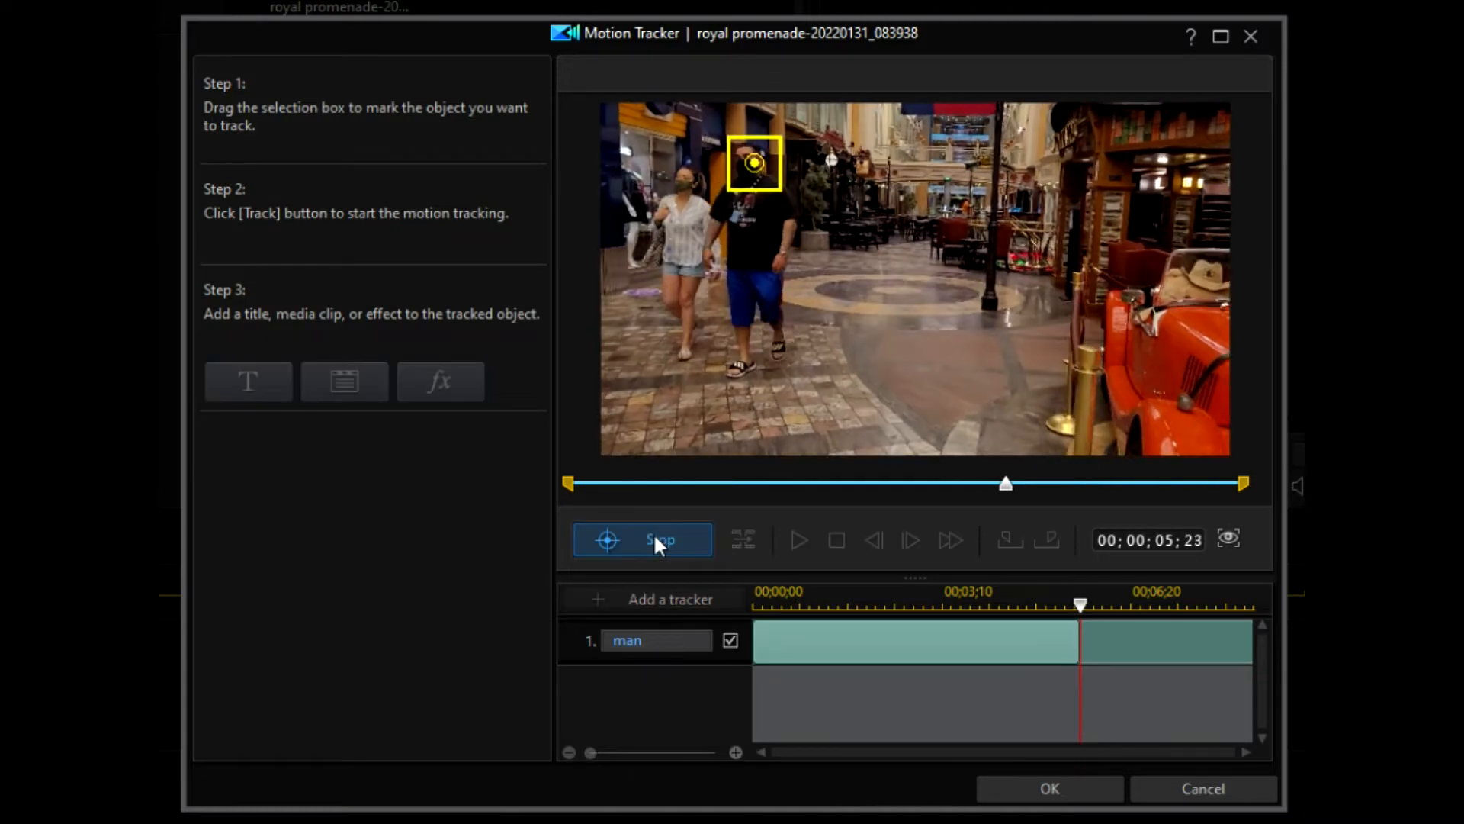
click(653, 536)
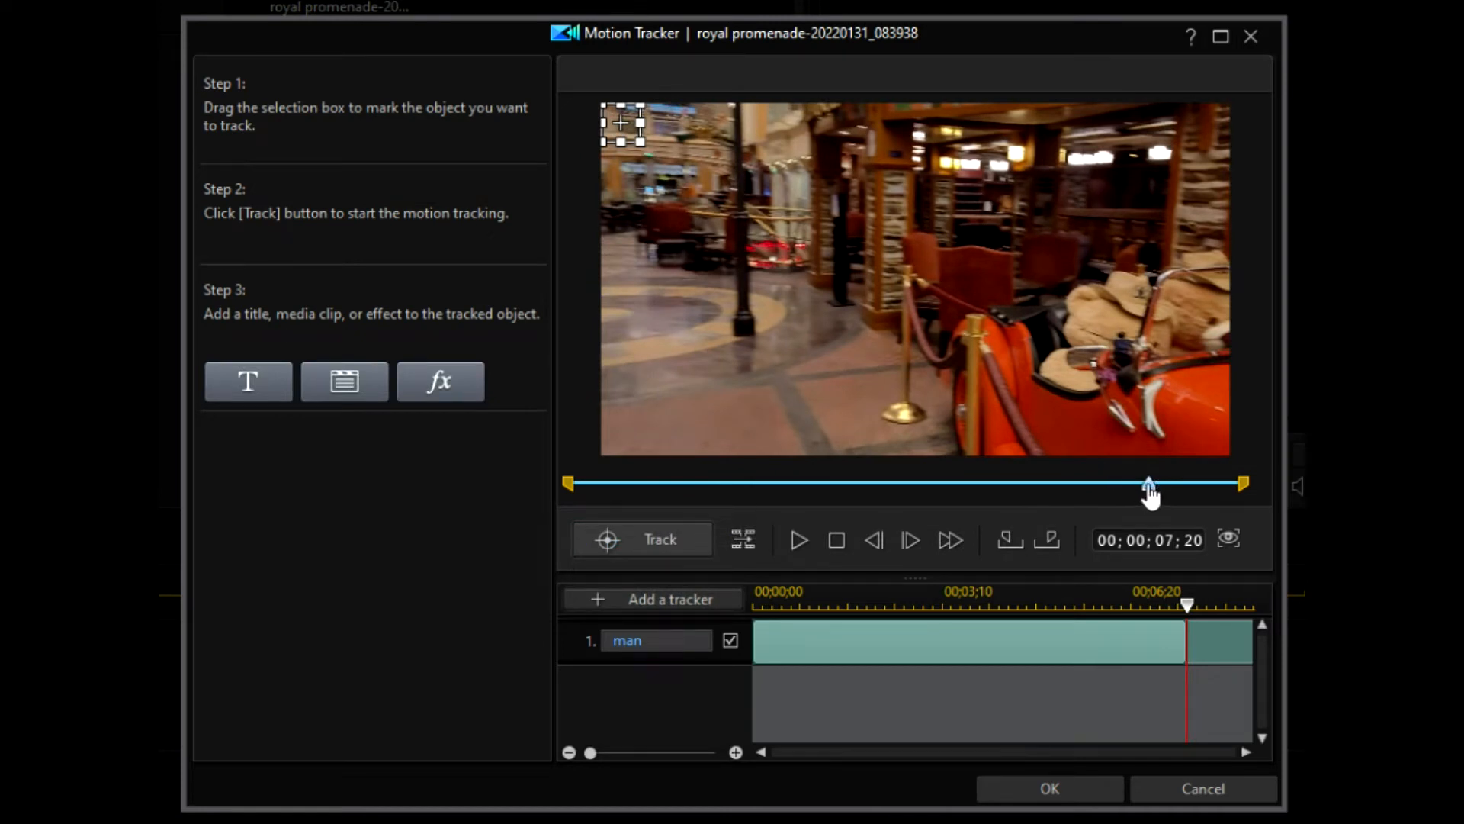
drag(1146, 495, 1113, 501)
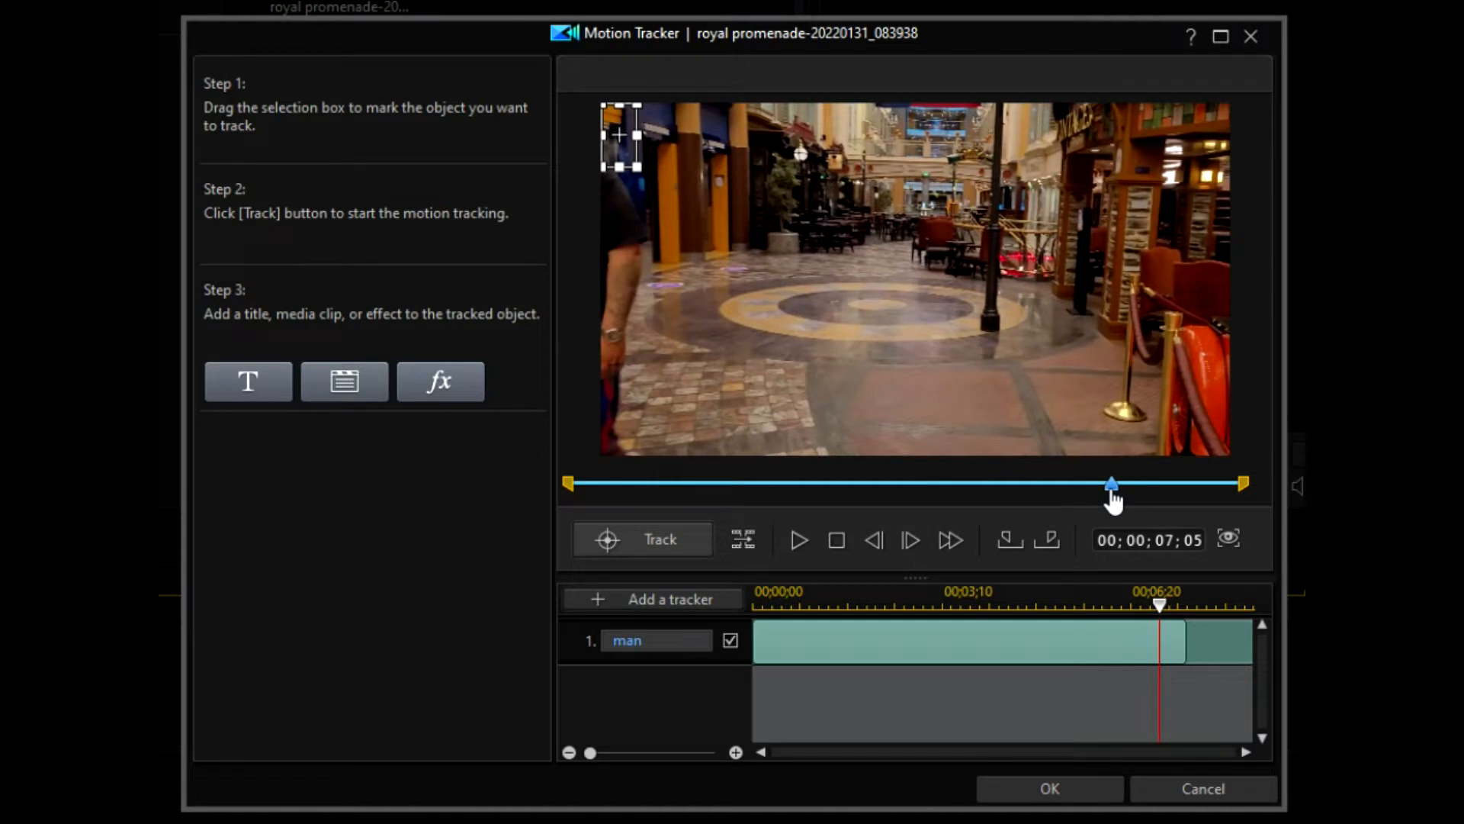
click(1049, 537)
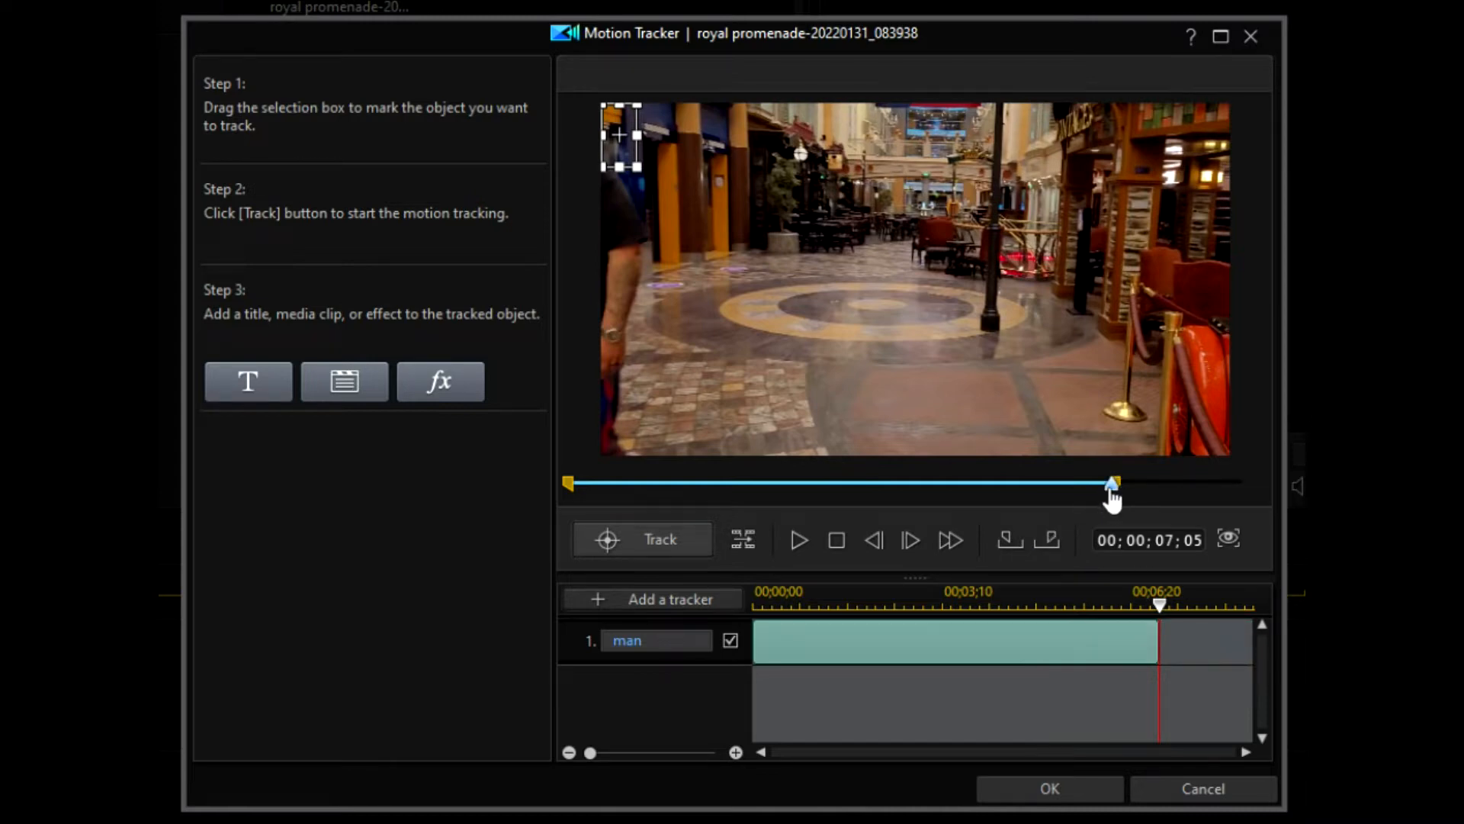
drag(1113, 496, 542, 500)
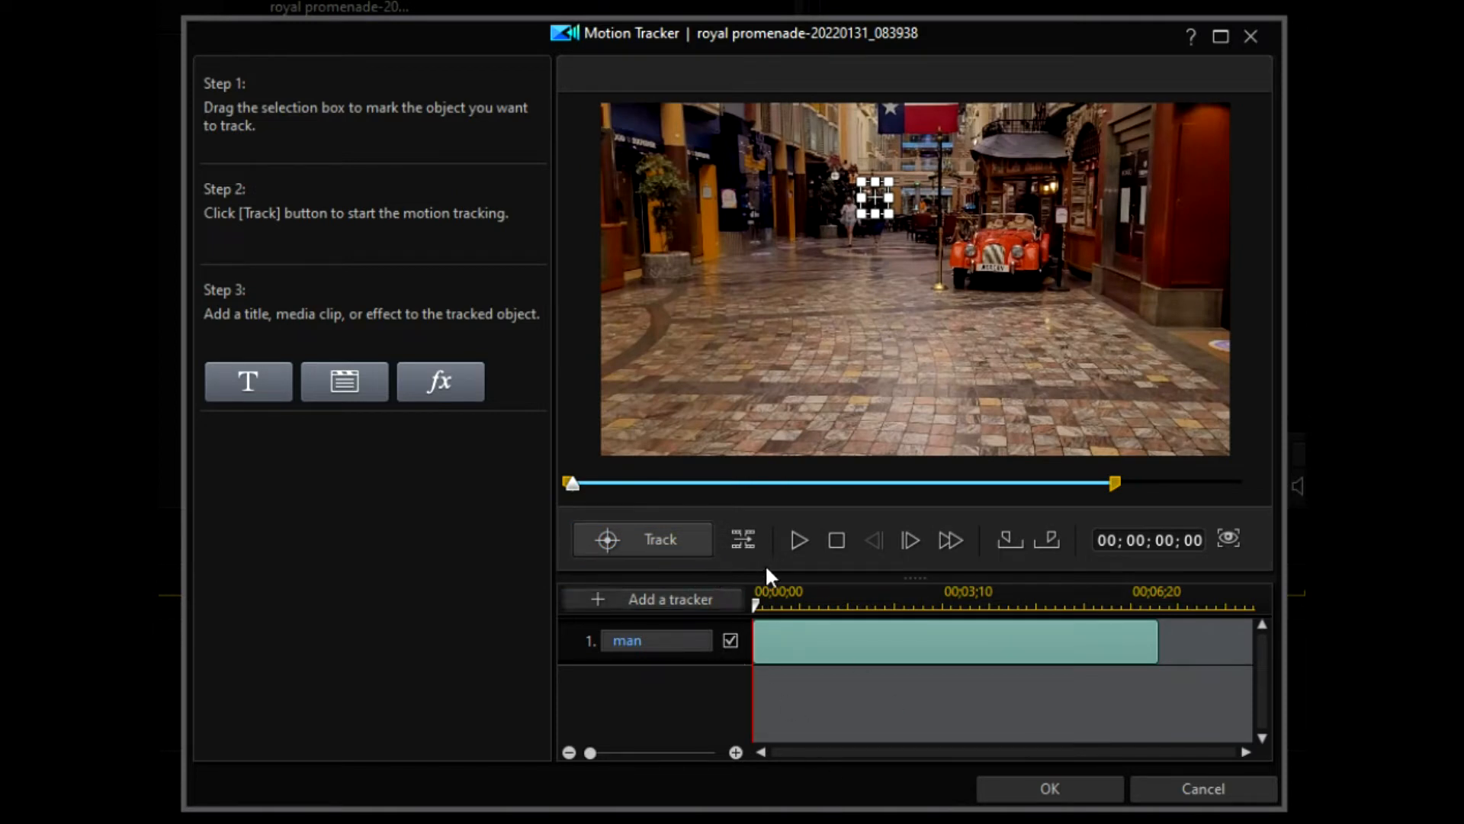
Step: At 06;17, re-centre the man's box on his face, track one frame, and enlarge it
click(796, 538)
click(1073, 483)
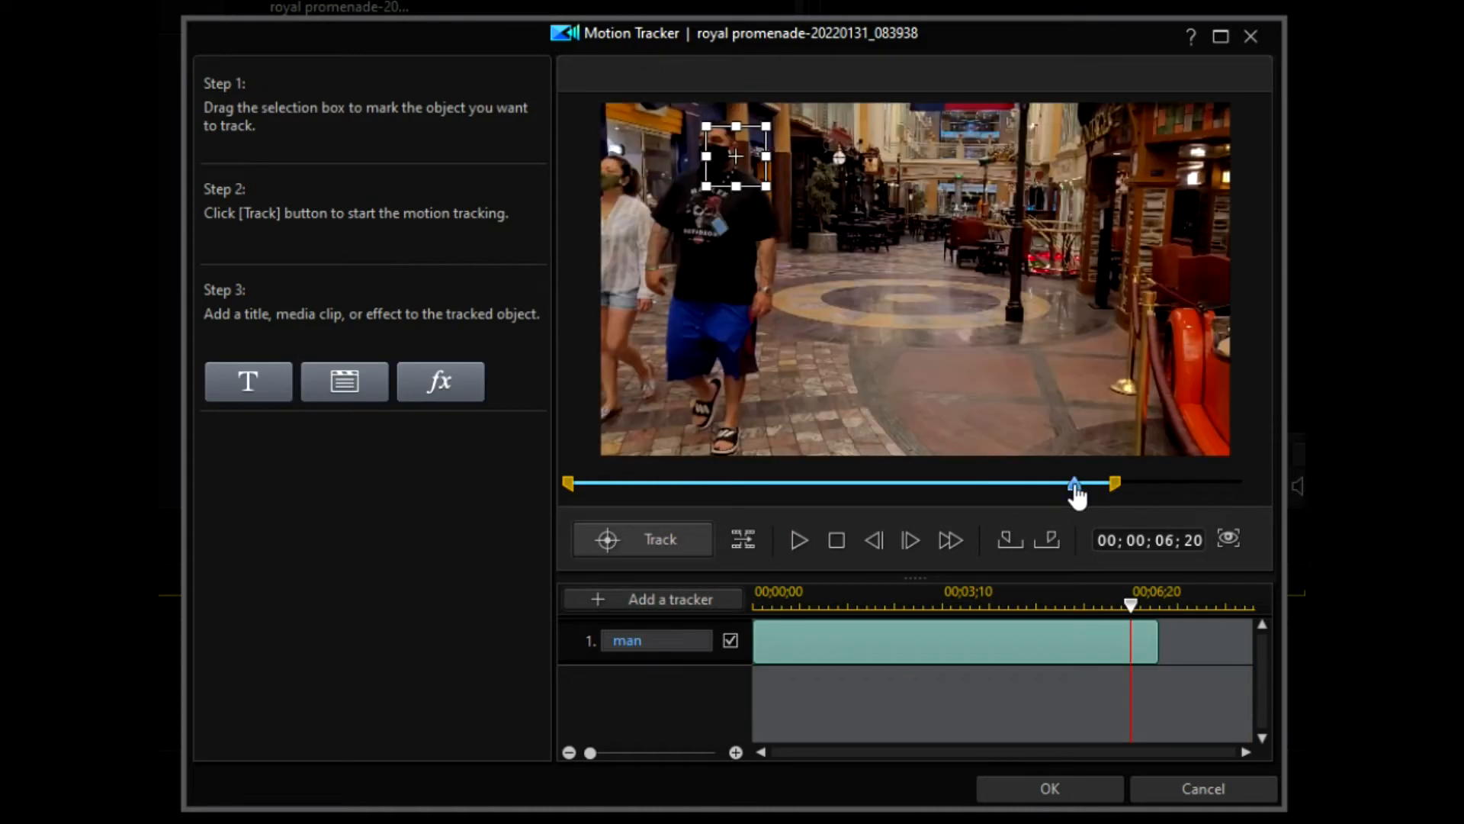
drag(1077, 496, 1044, 491)
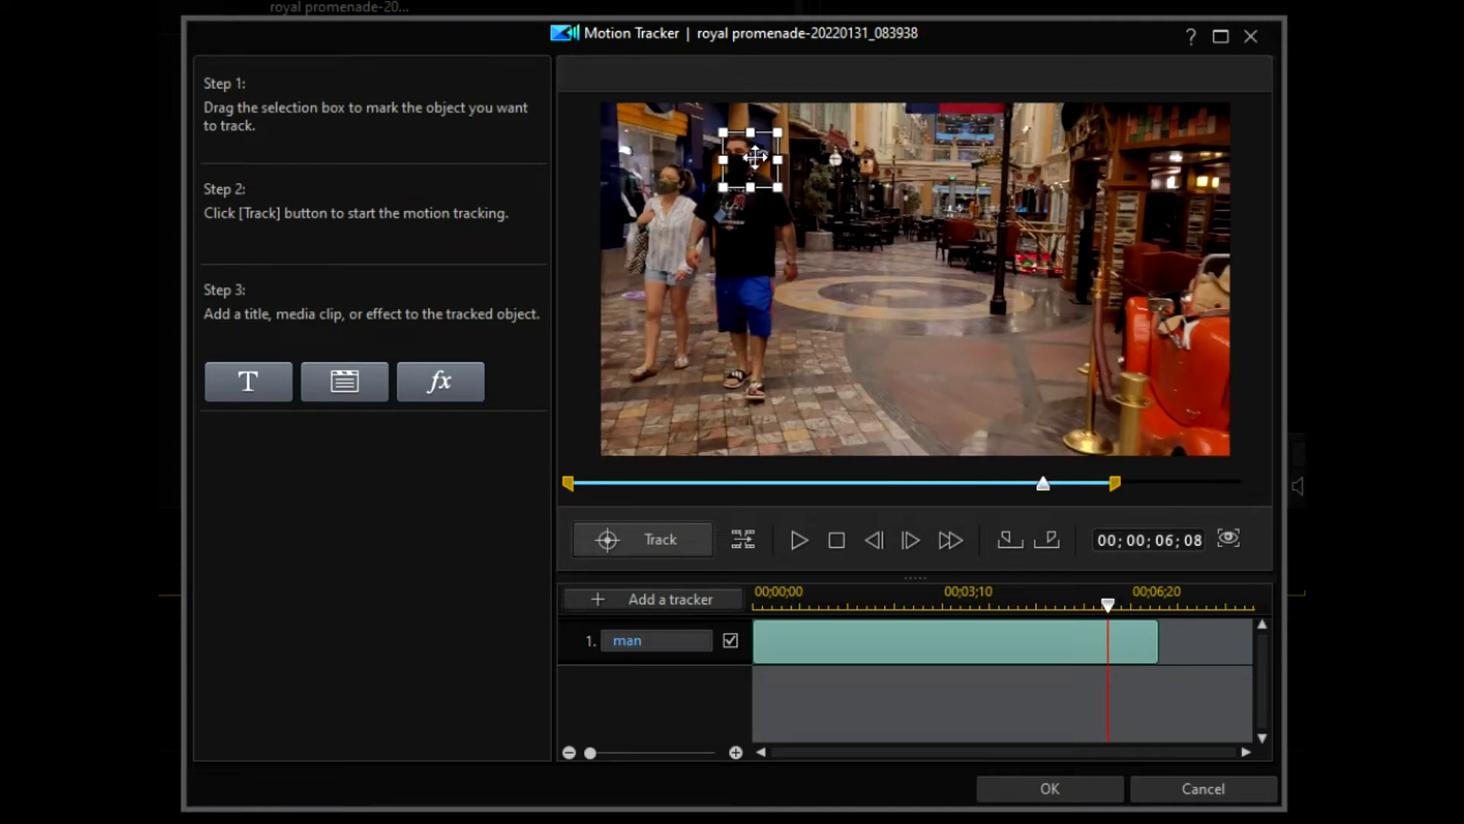
drag(750, 159, 739, 159)
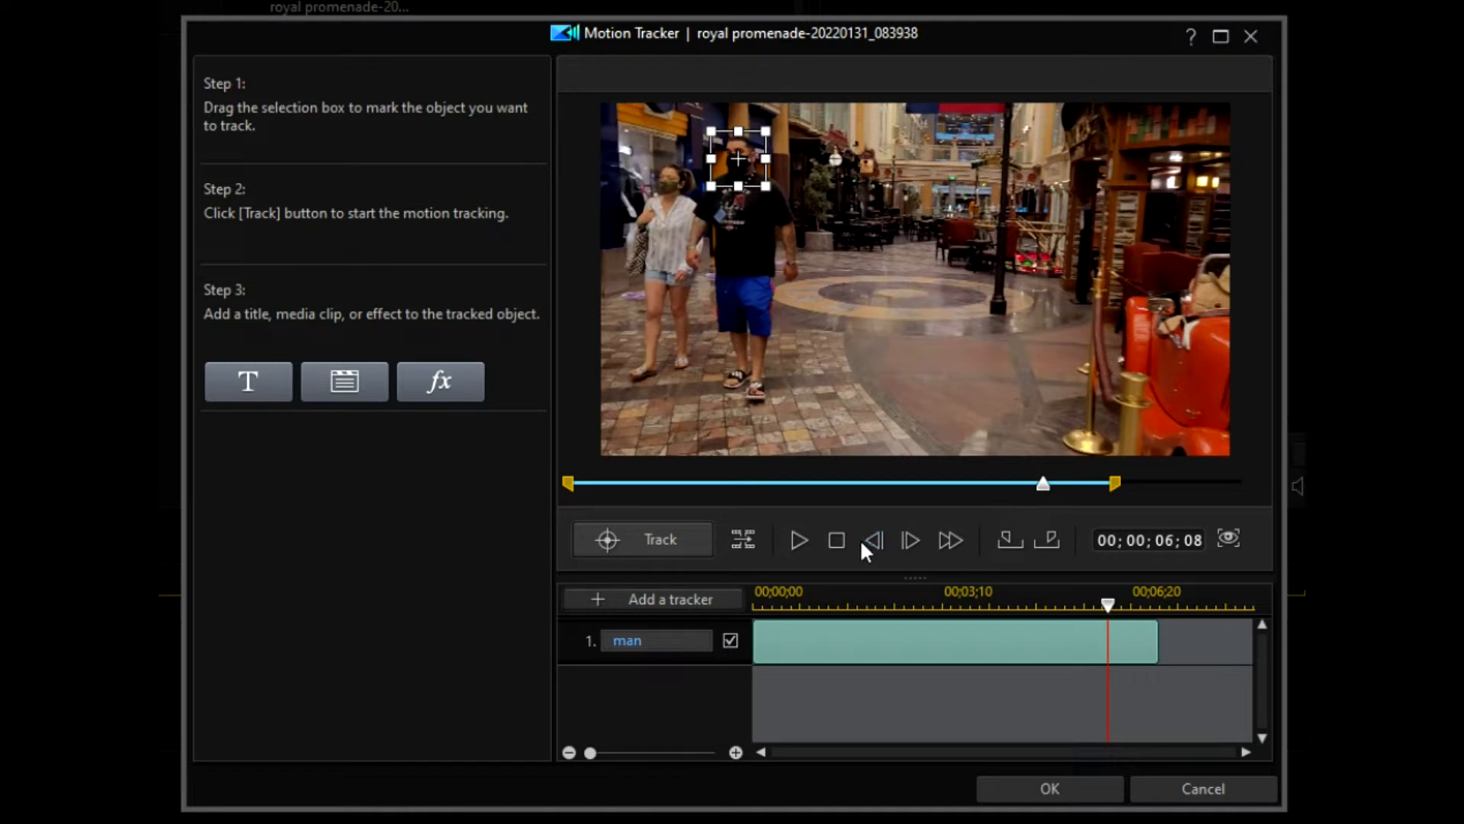
click(743, 539)
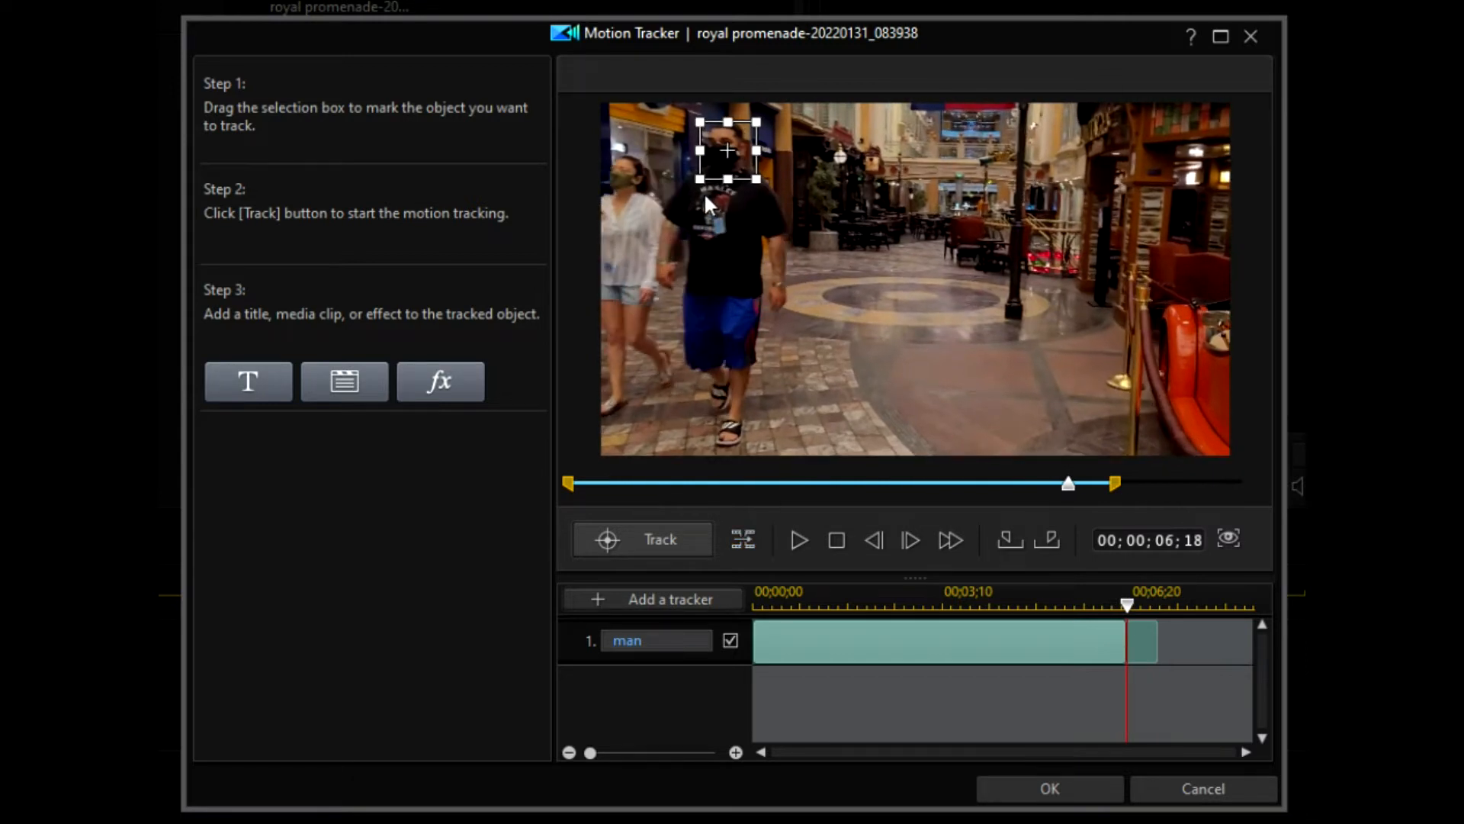
drag(697, 181, 724, 153)
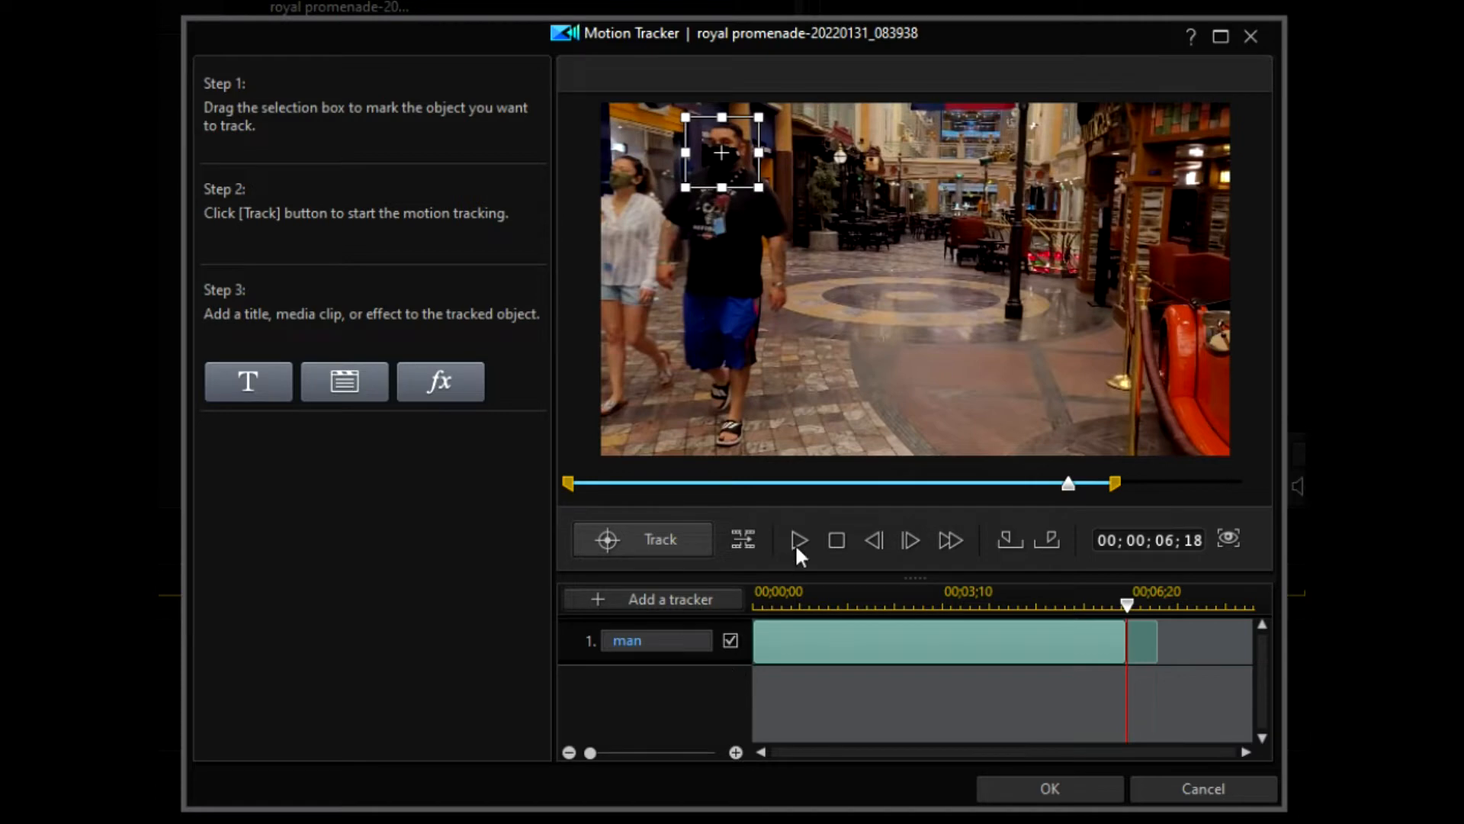
Step: Track three more frames, run Track to the clip's end, and play back the man's tracking
click(744, 533)
click(744, 534)
click(744, 534)
click(646, 536)
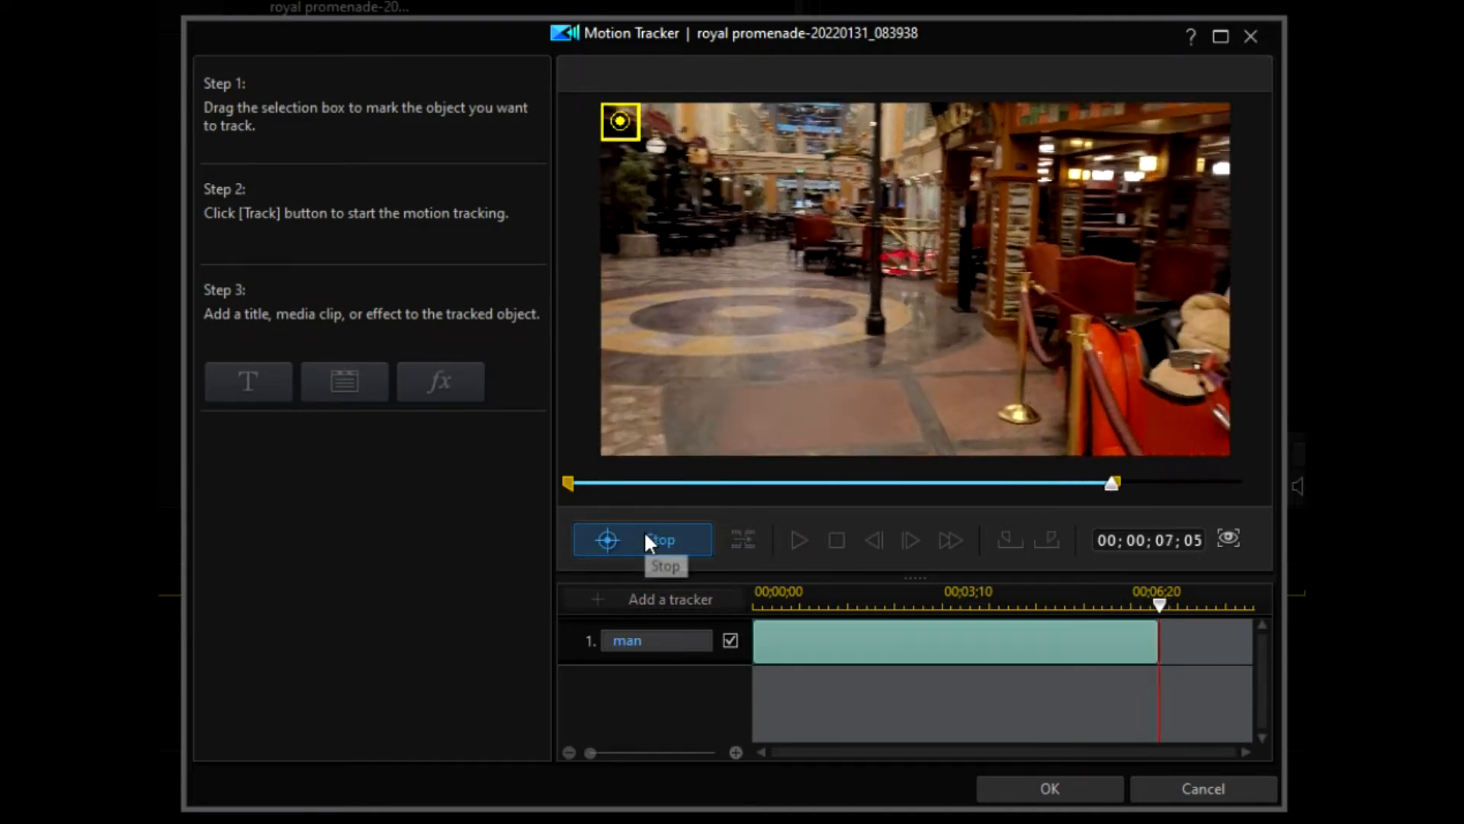
click(795, 537)
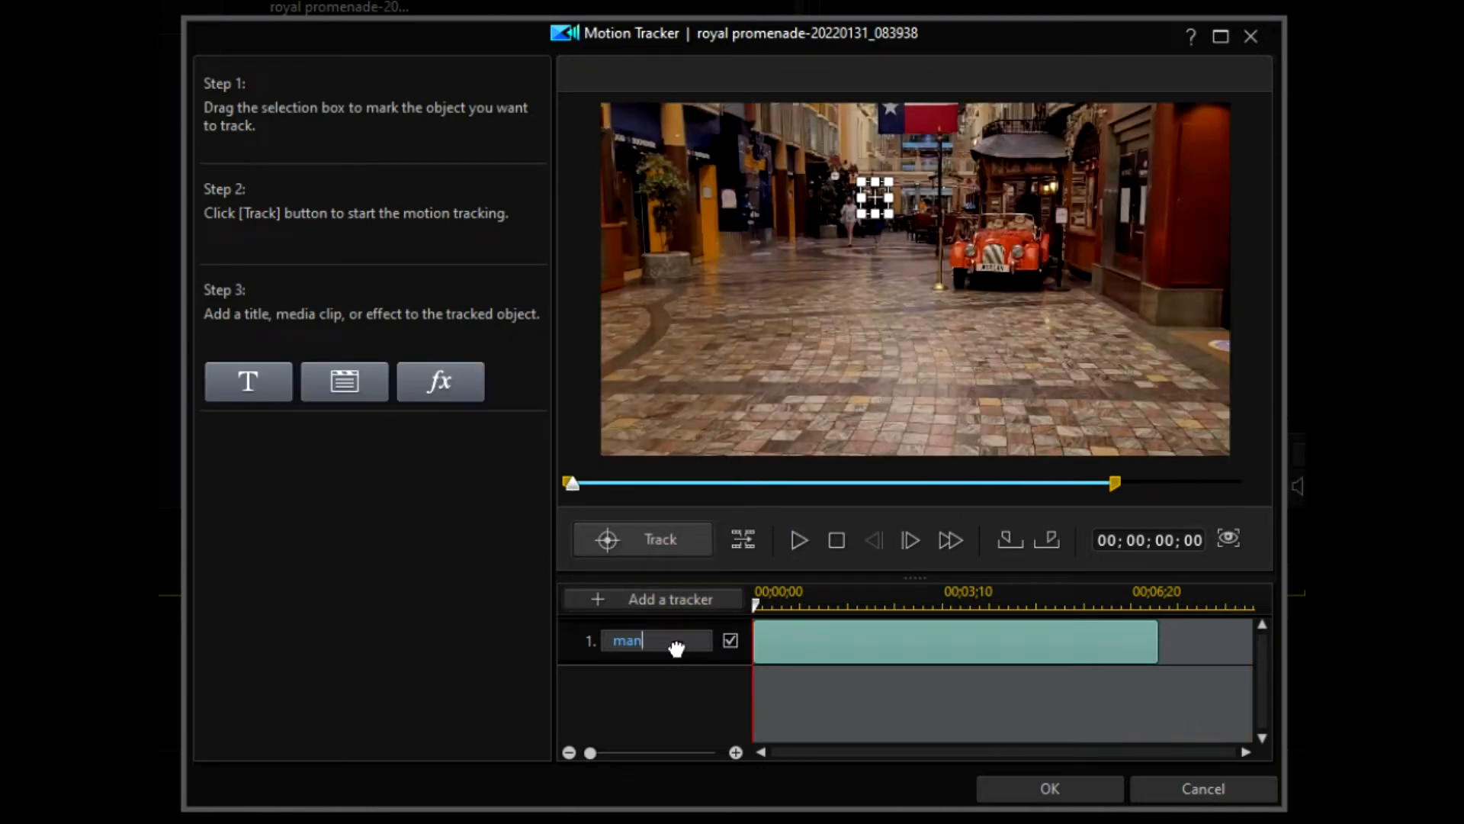
Step: Apply a Blur effect with a Circle mask to the man tracker and preview it
click(437, 385)
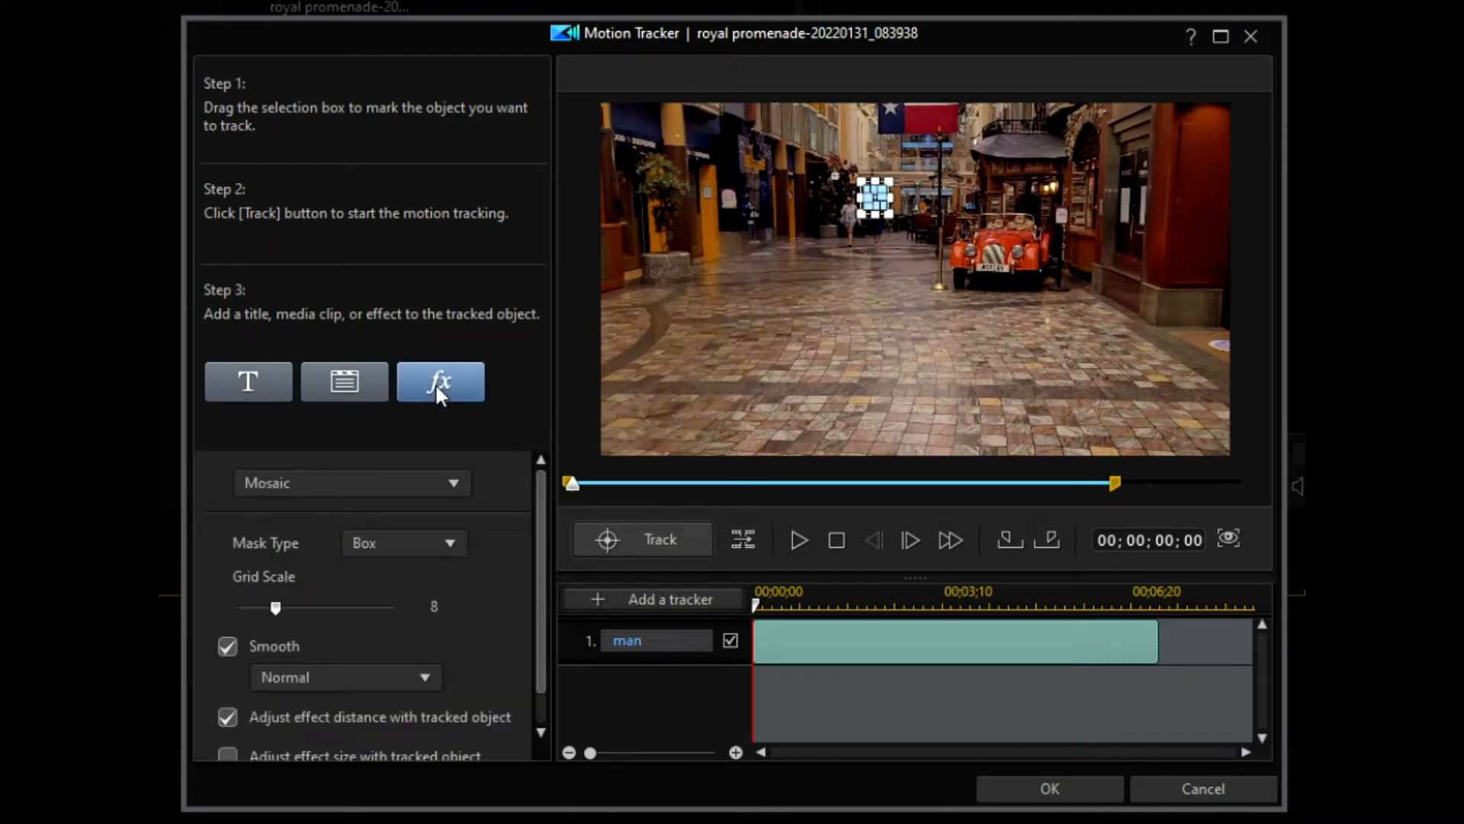
click(453, 484)
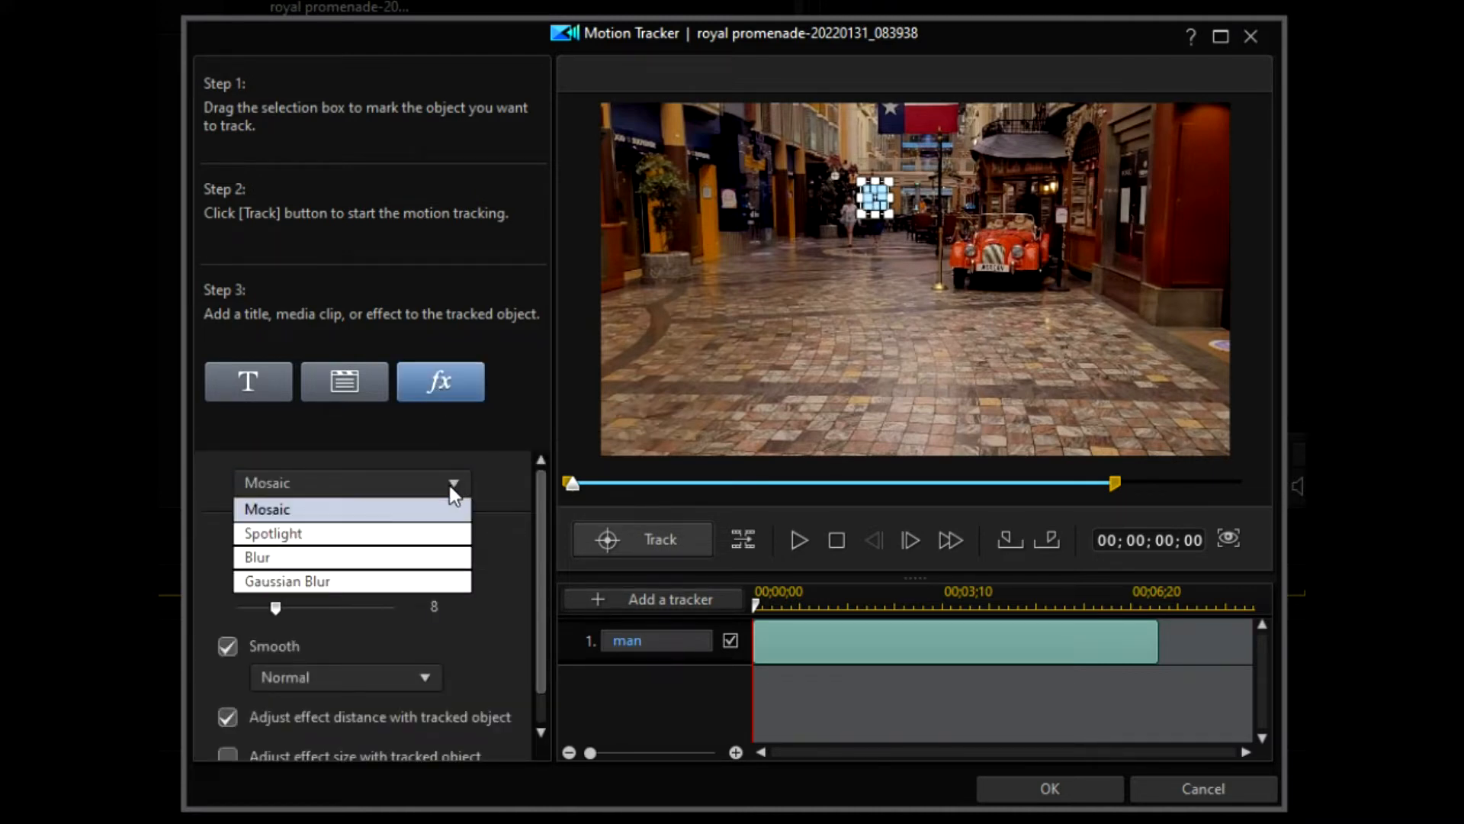
click(309, 556)
click(455, 541)
click(392, 591)
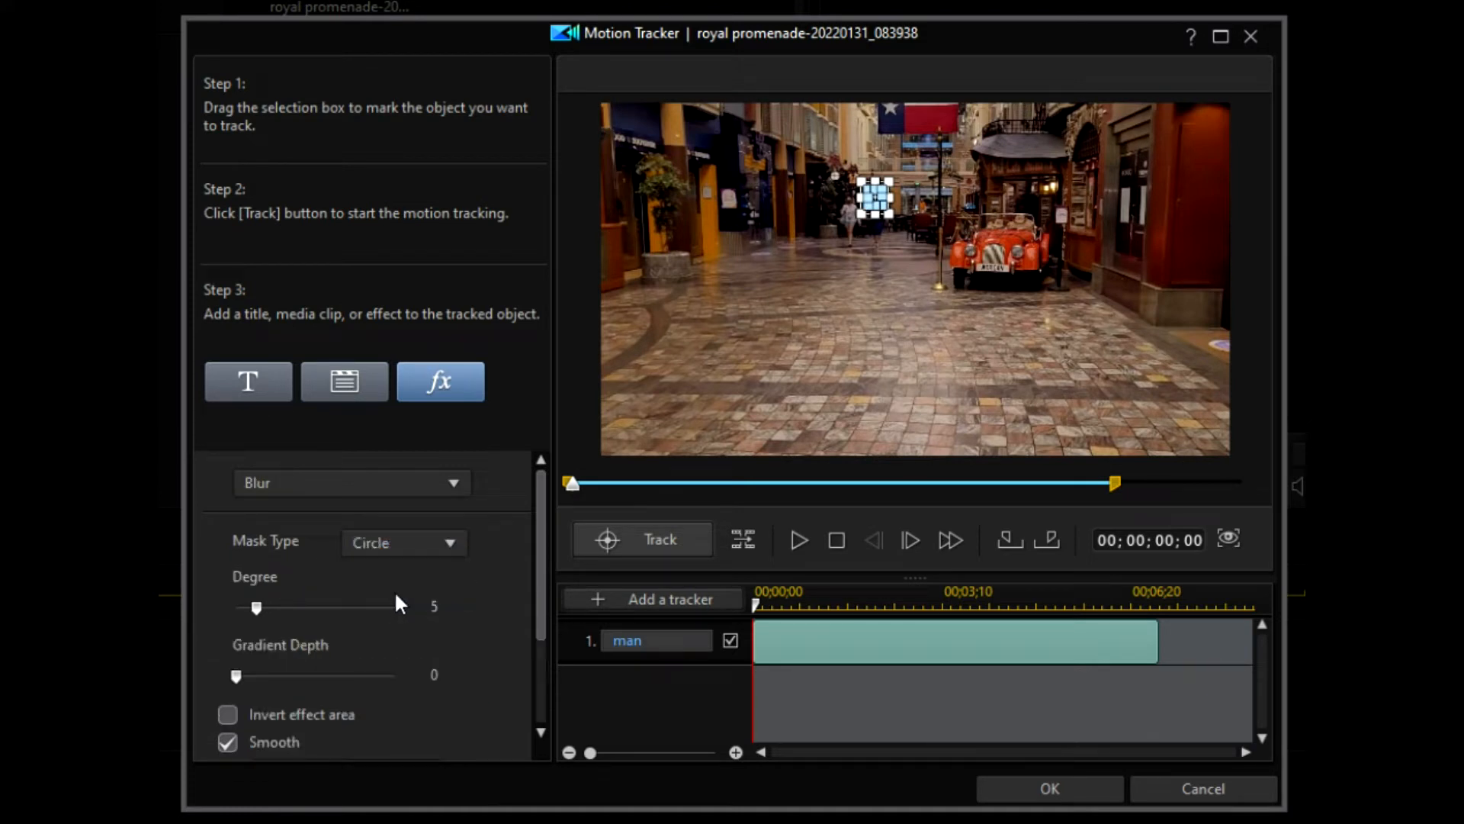
drag(543, 547, 536, 667)
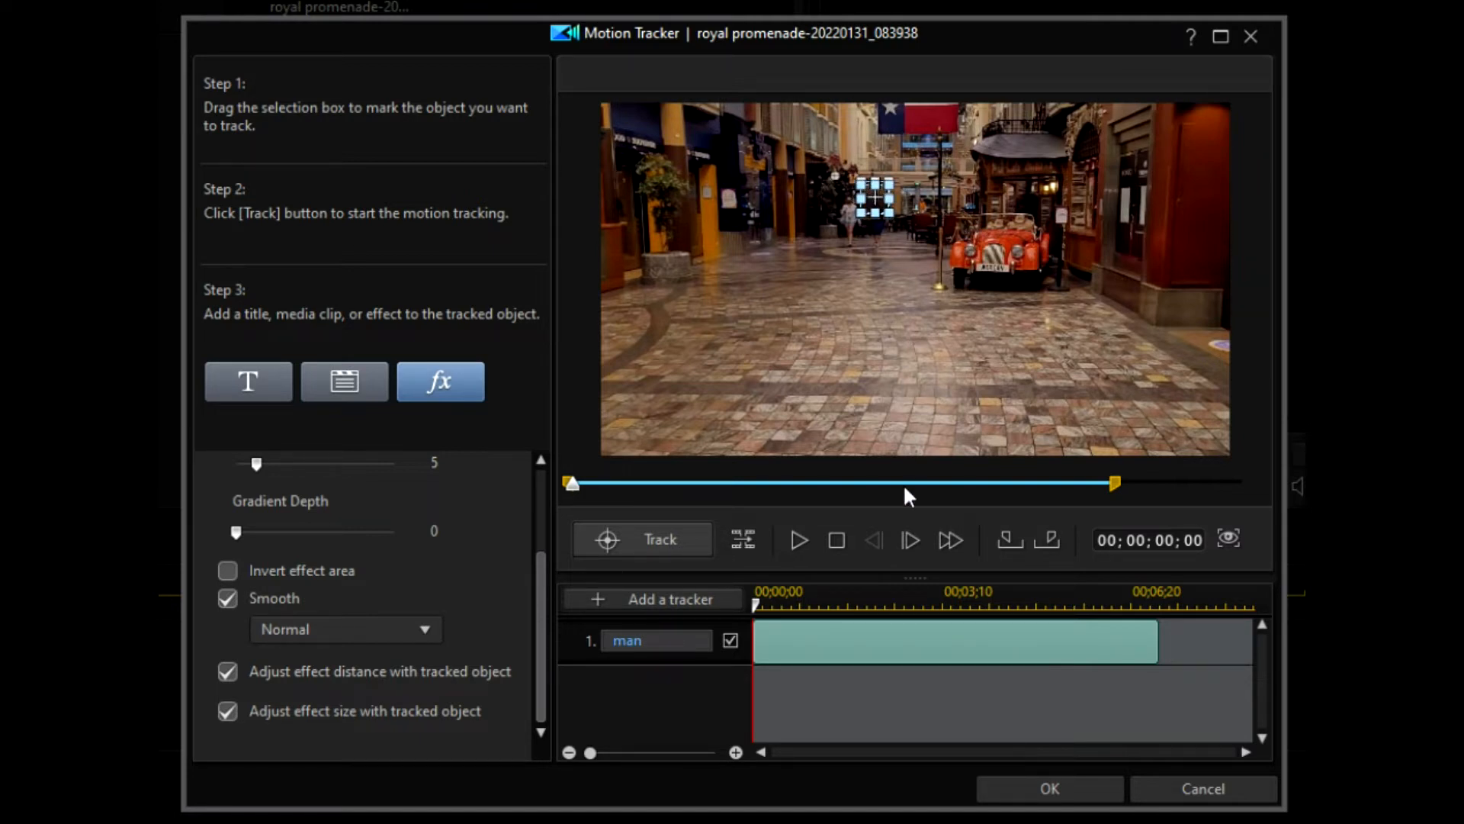
click(796, 537)
Step: Add a second tracker named 'lady' and shrink its box onto the lady's head
click(652, 600)
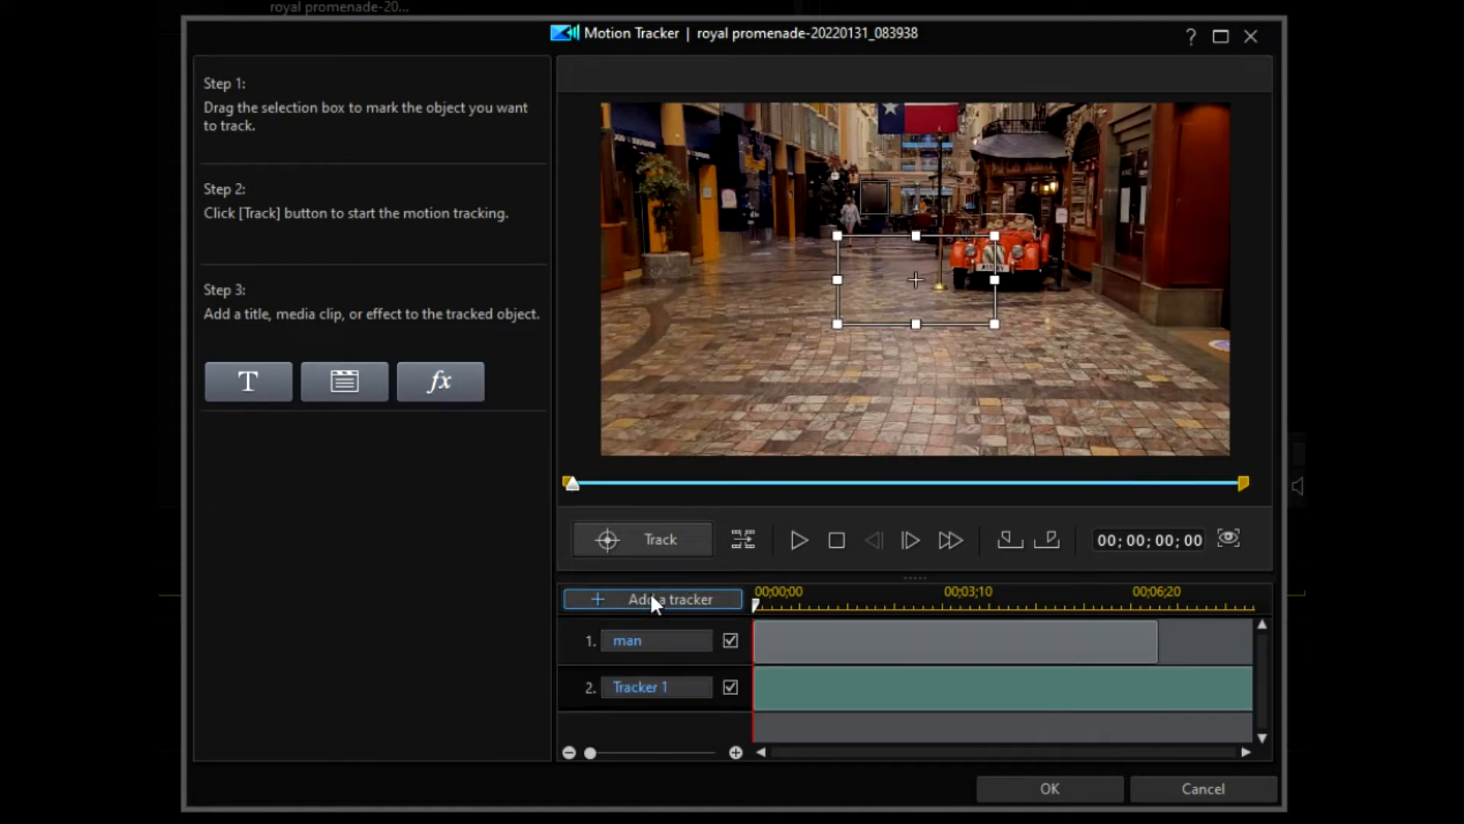
double_click(678, 687)
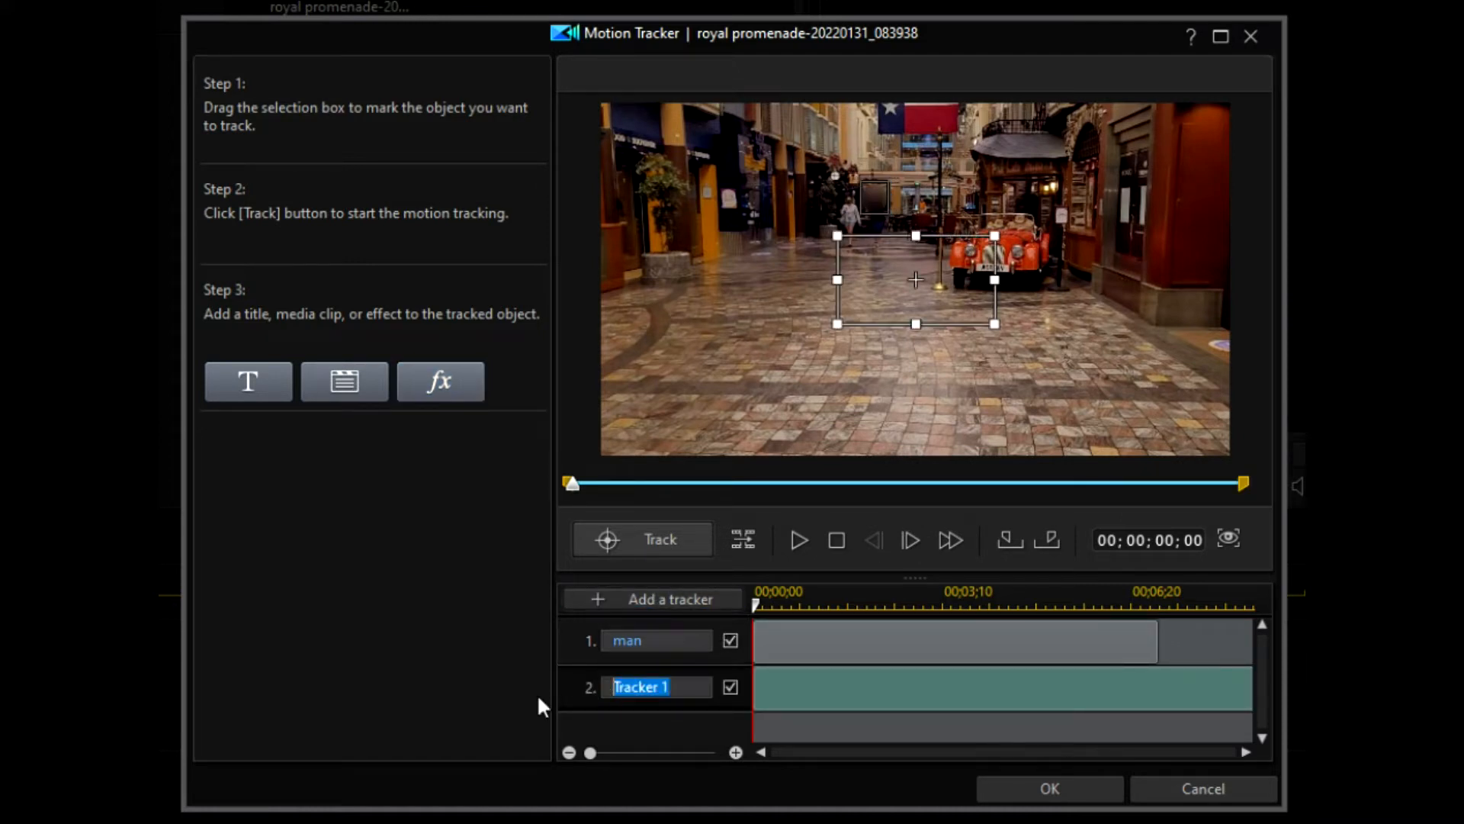
text(lady)
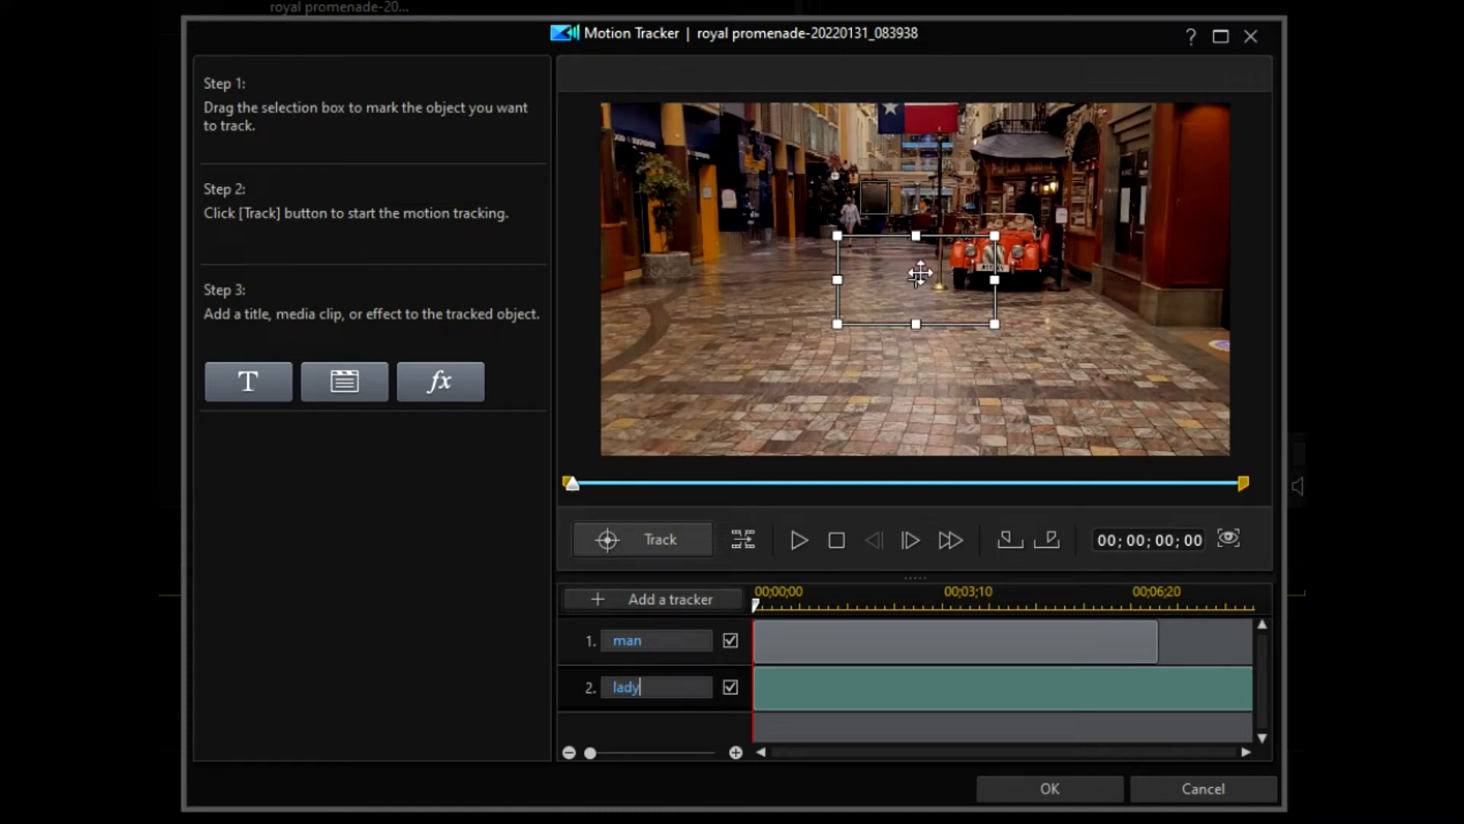
drag(907, 300, 899, 254)
drag(986, 279, 845, 200)
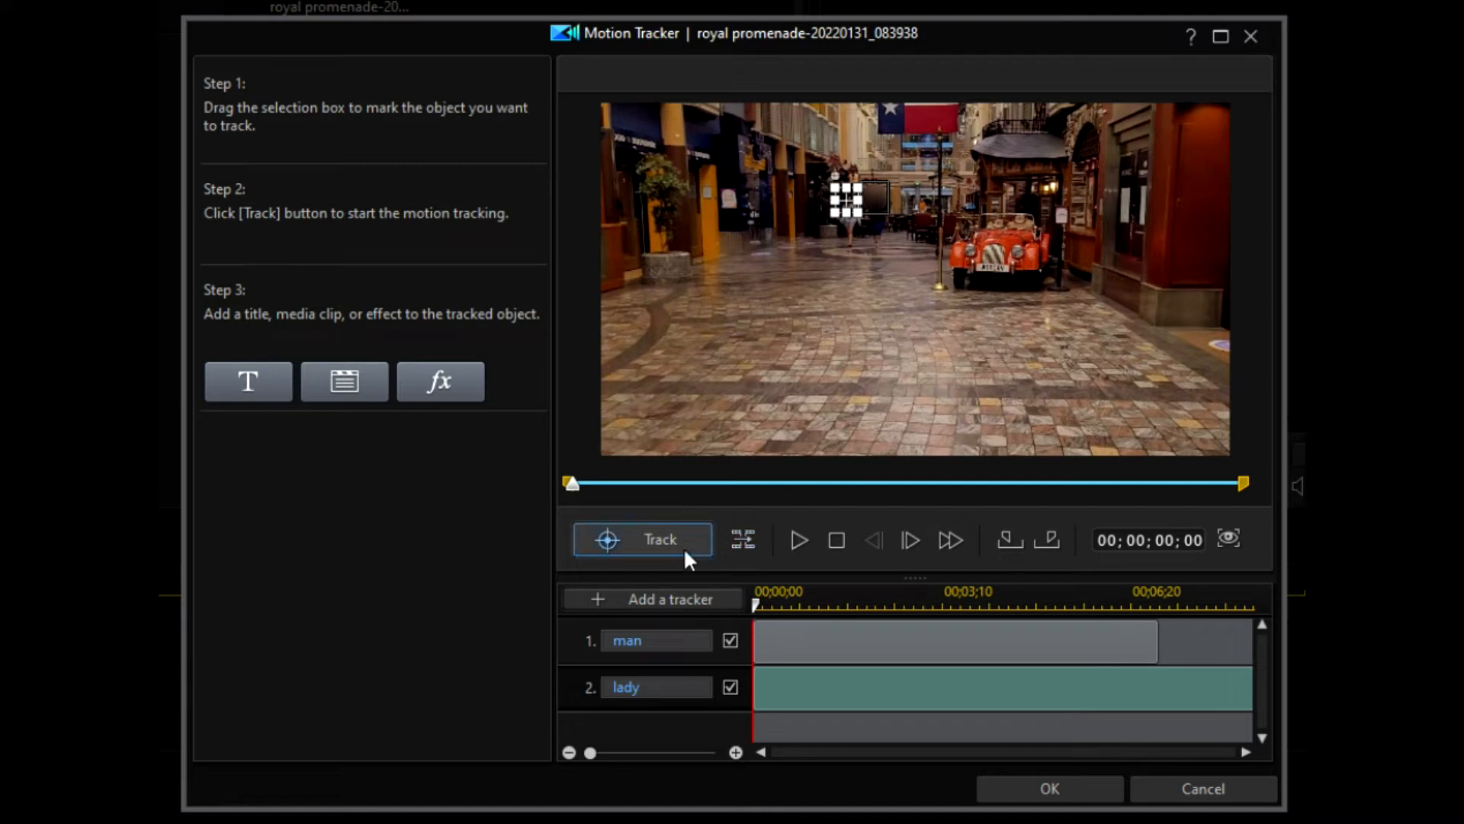
Step: Track the lady's face forward, stop where the box drifts, and recentre it on her head
click(744, 541)
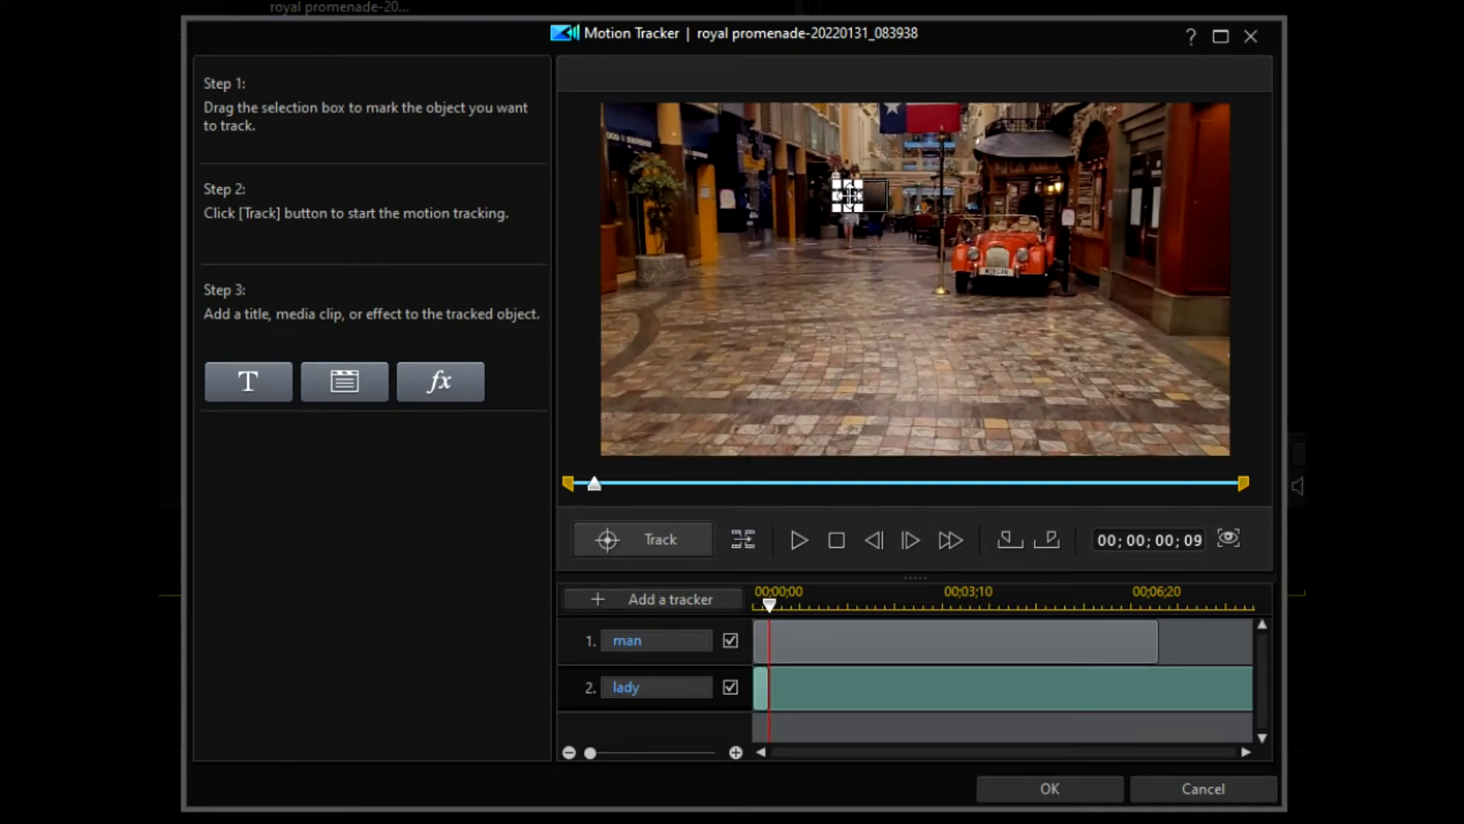
click(748, 534)
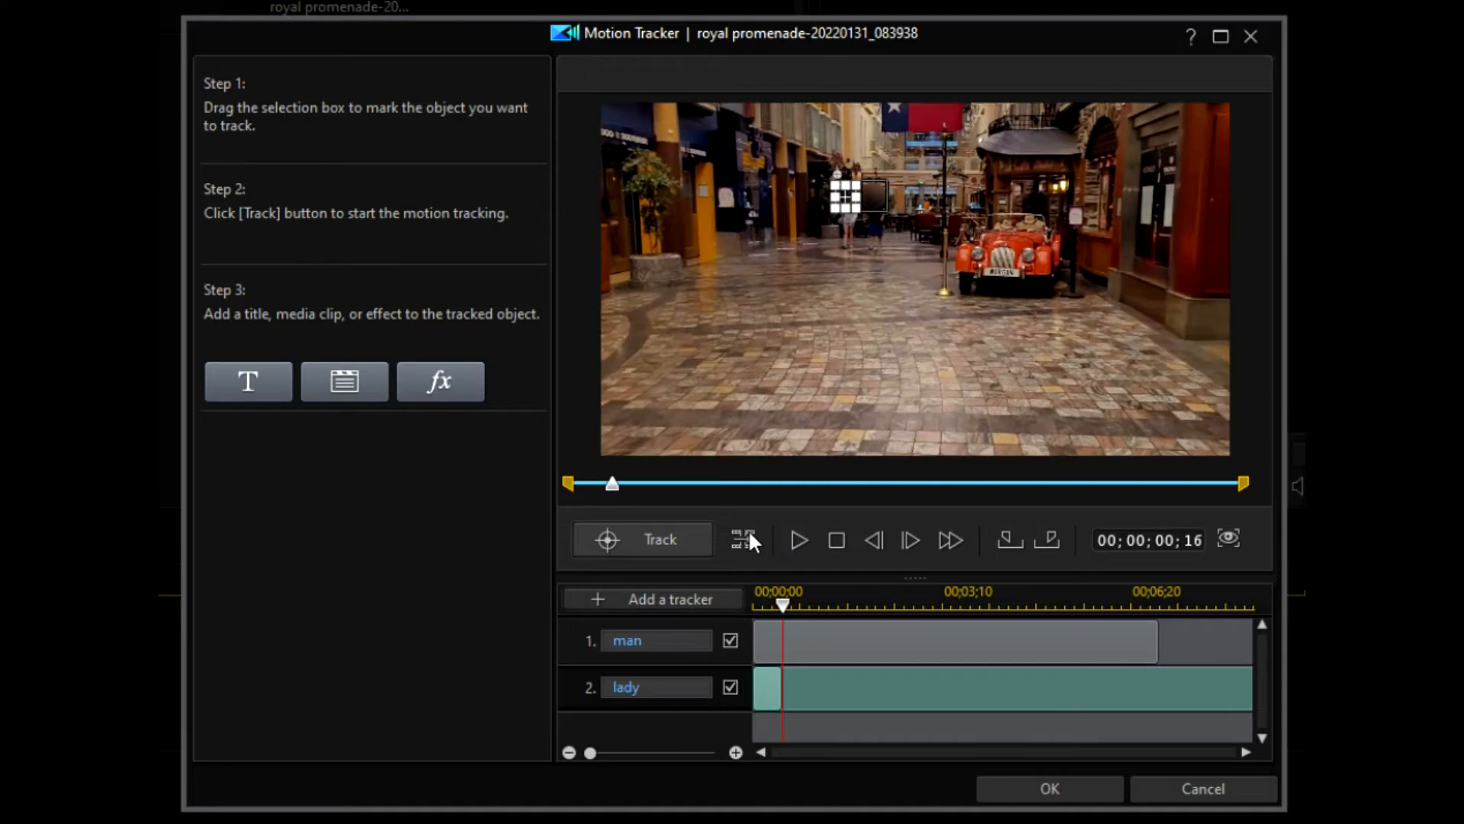
click(653, 534)
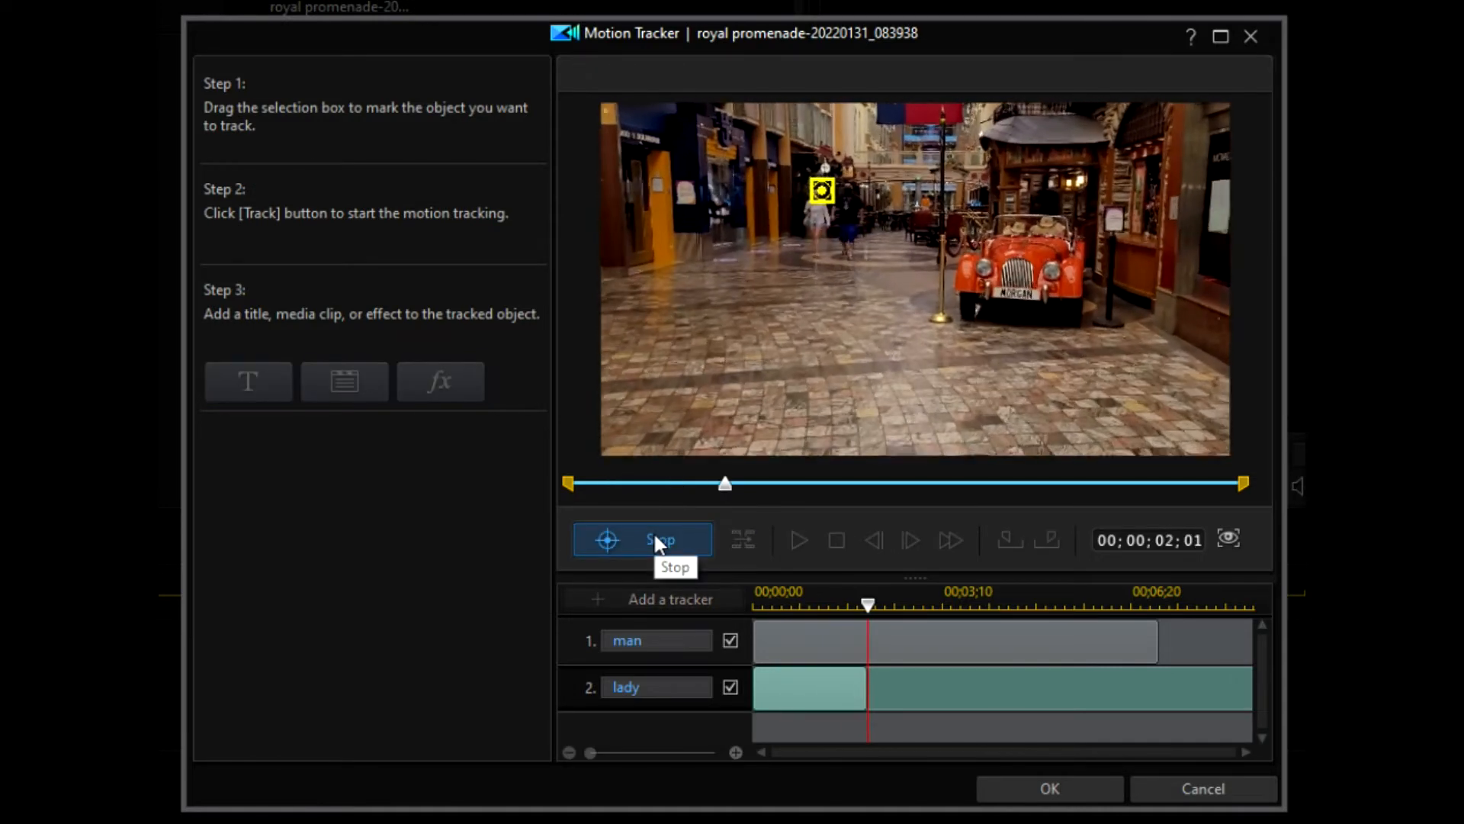
click(656, 537)
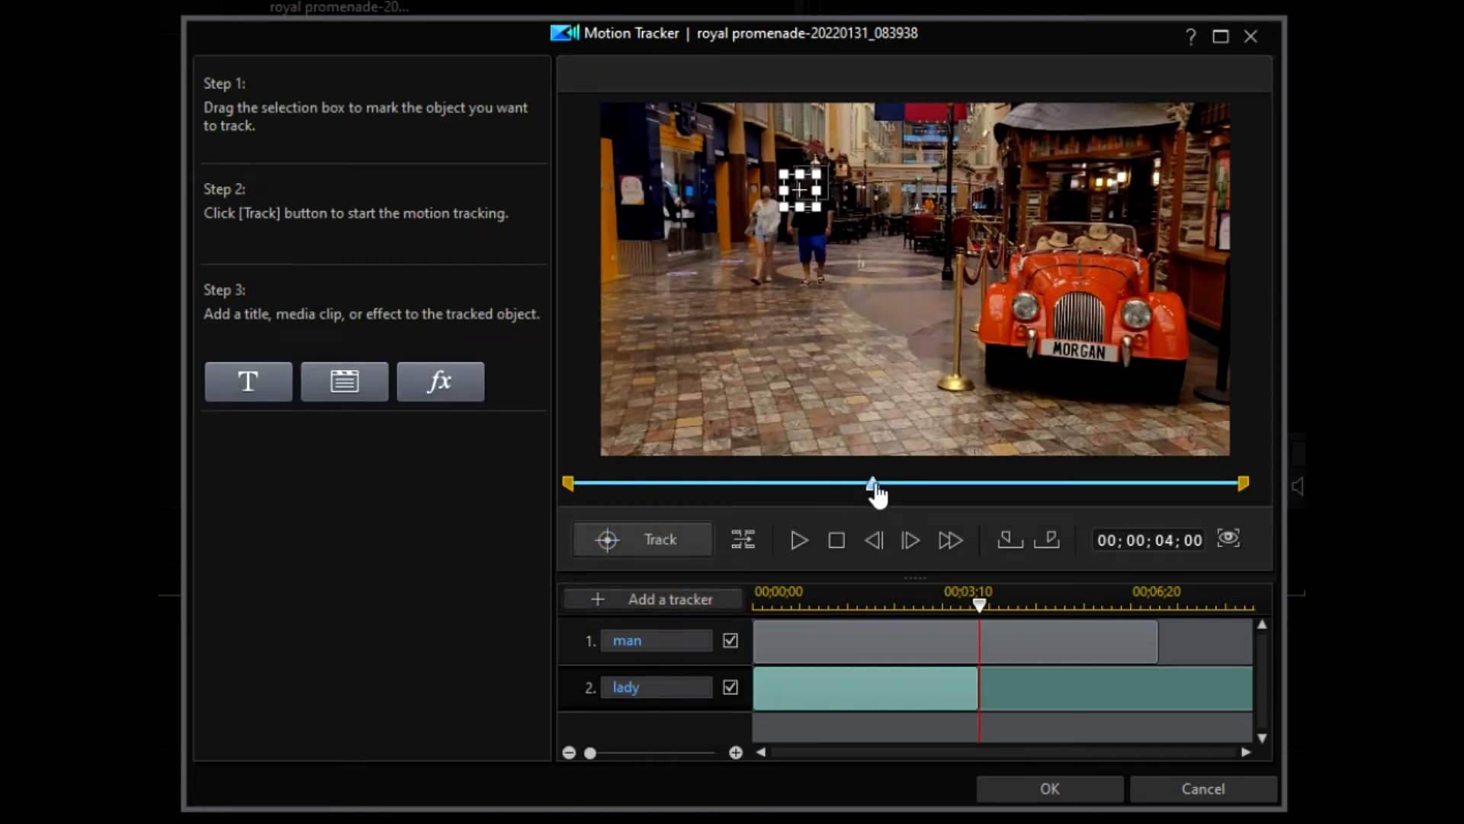
drag(877, 492, 773, 523)
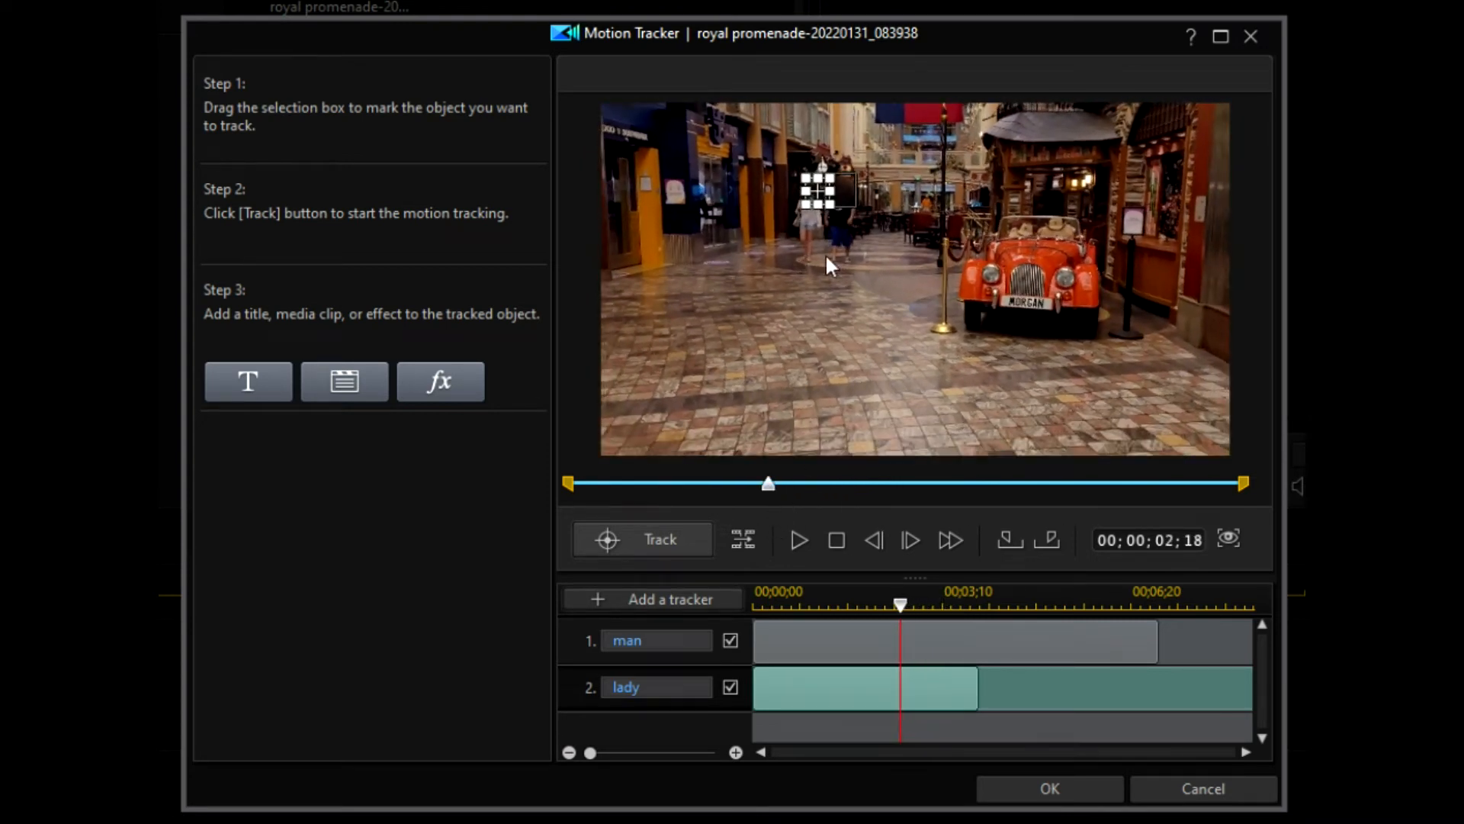
drag(816, 190, 807, 195)
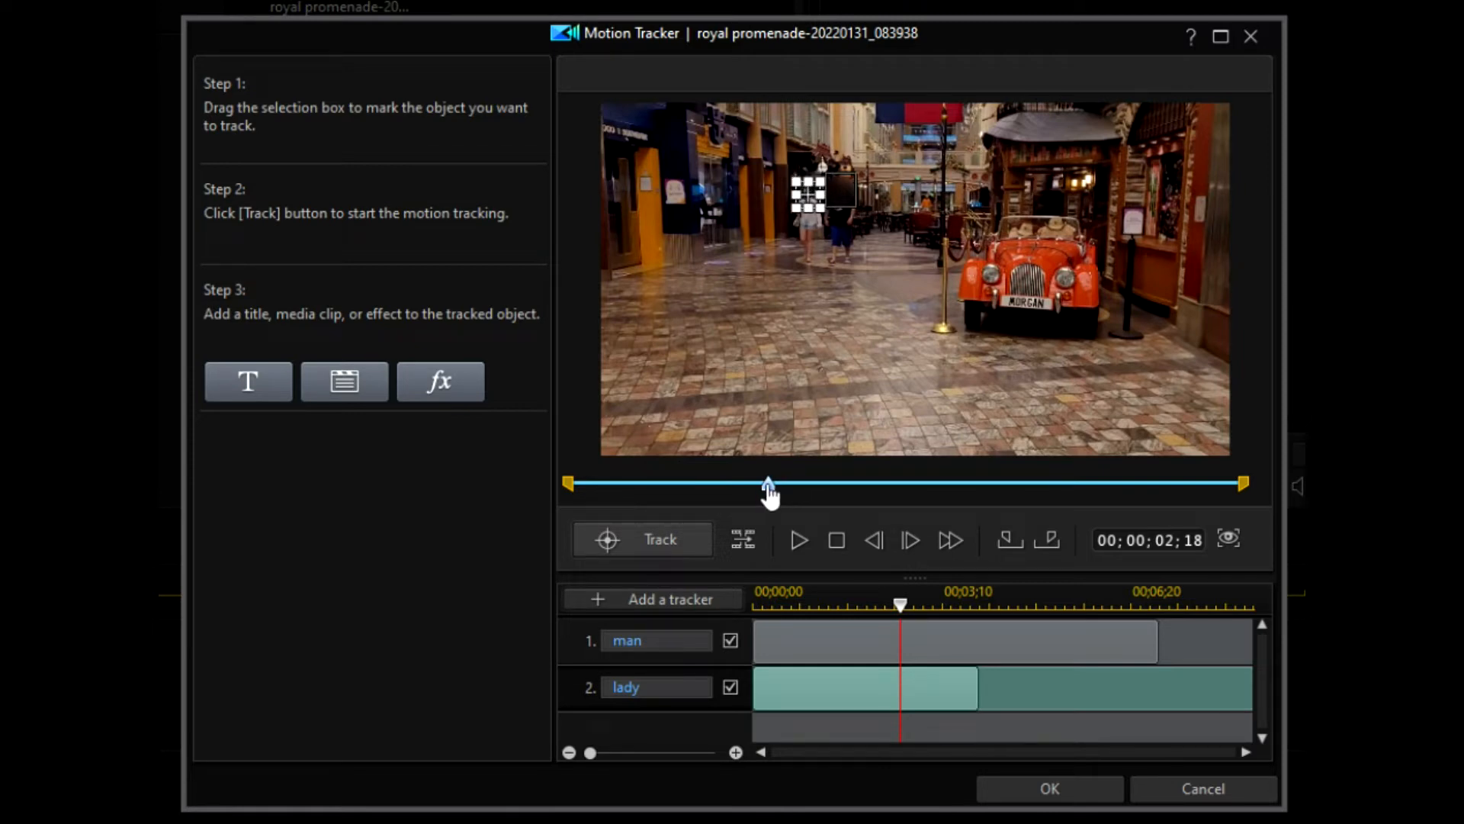
Step: Resume tracking, nudge the box back onto her face twice, and continue to the clip's end
click(640, 536)
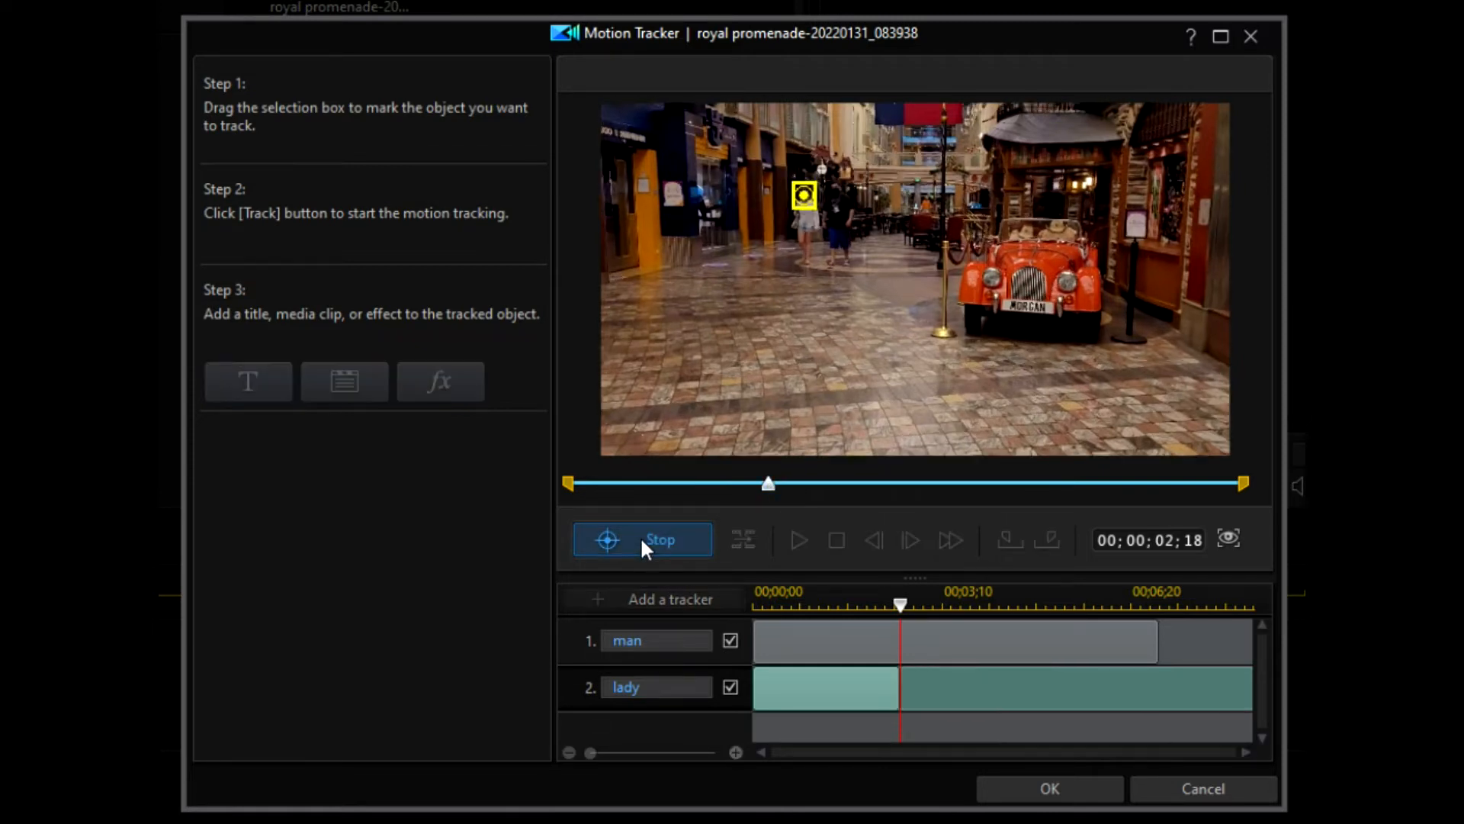
click(642, 538)
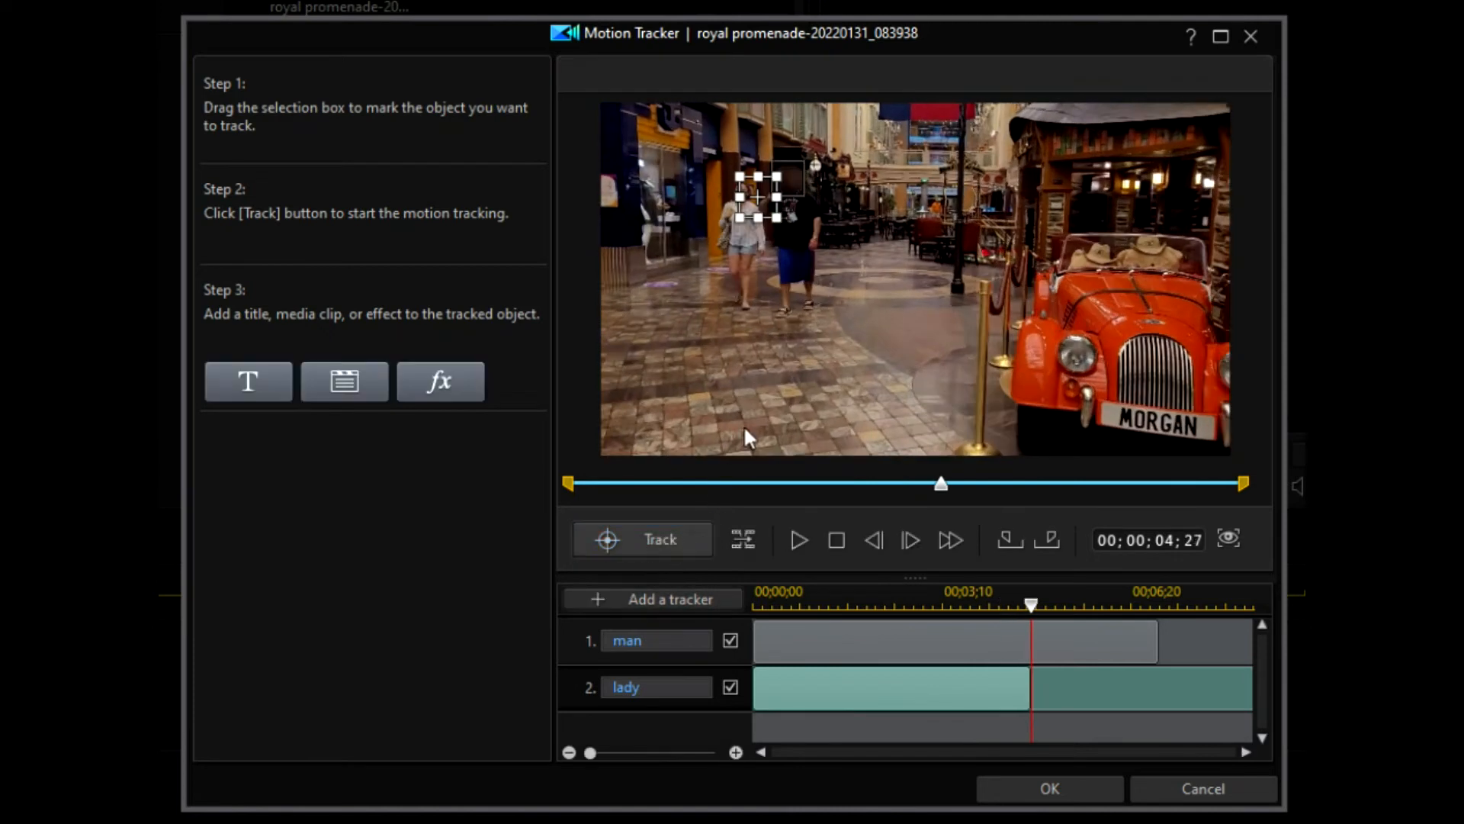
drag(761, 195, 748, 191)
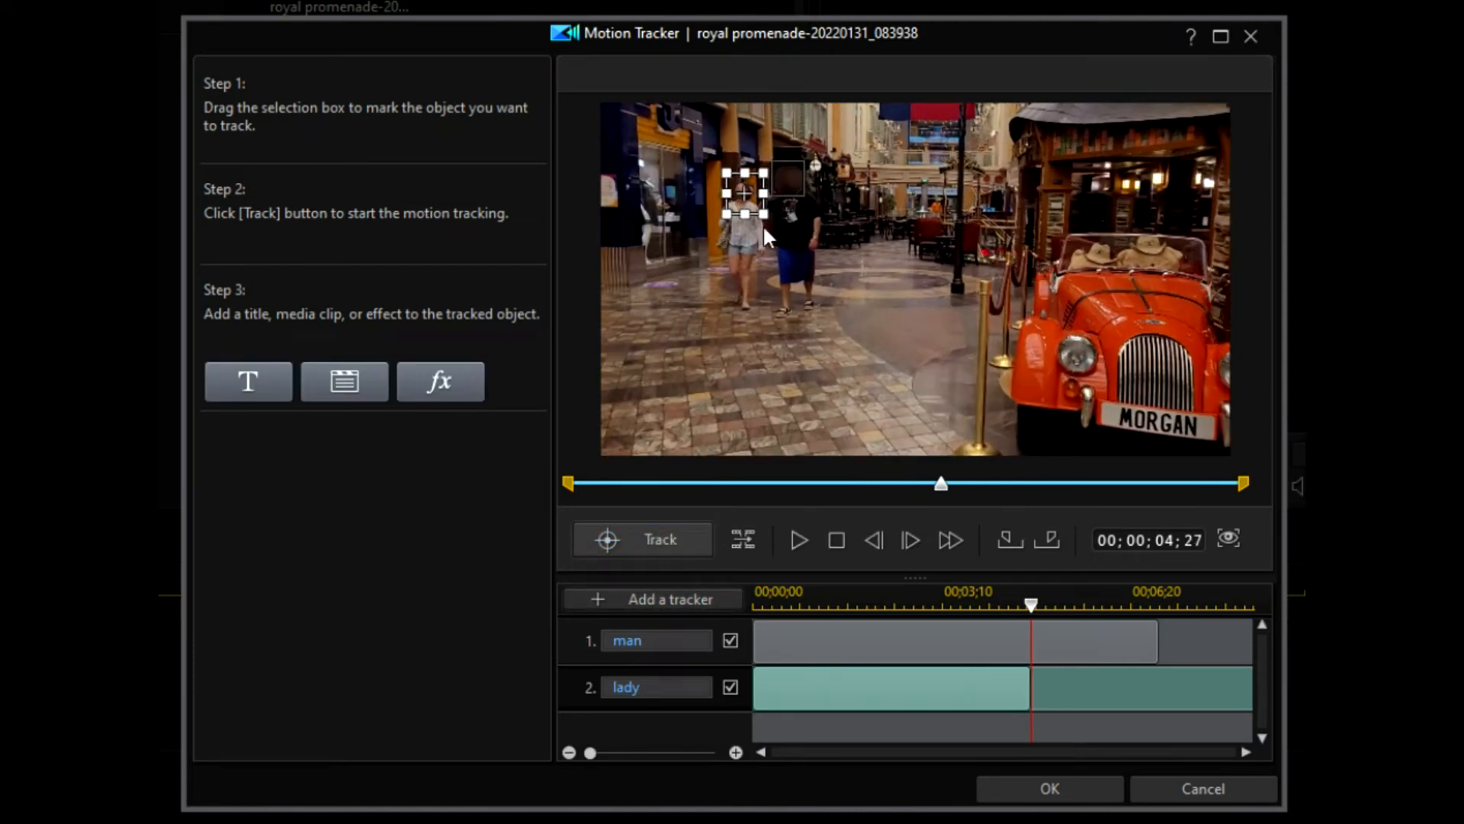
click(654, 540)
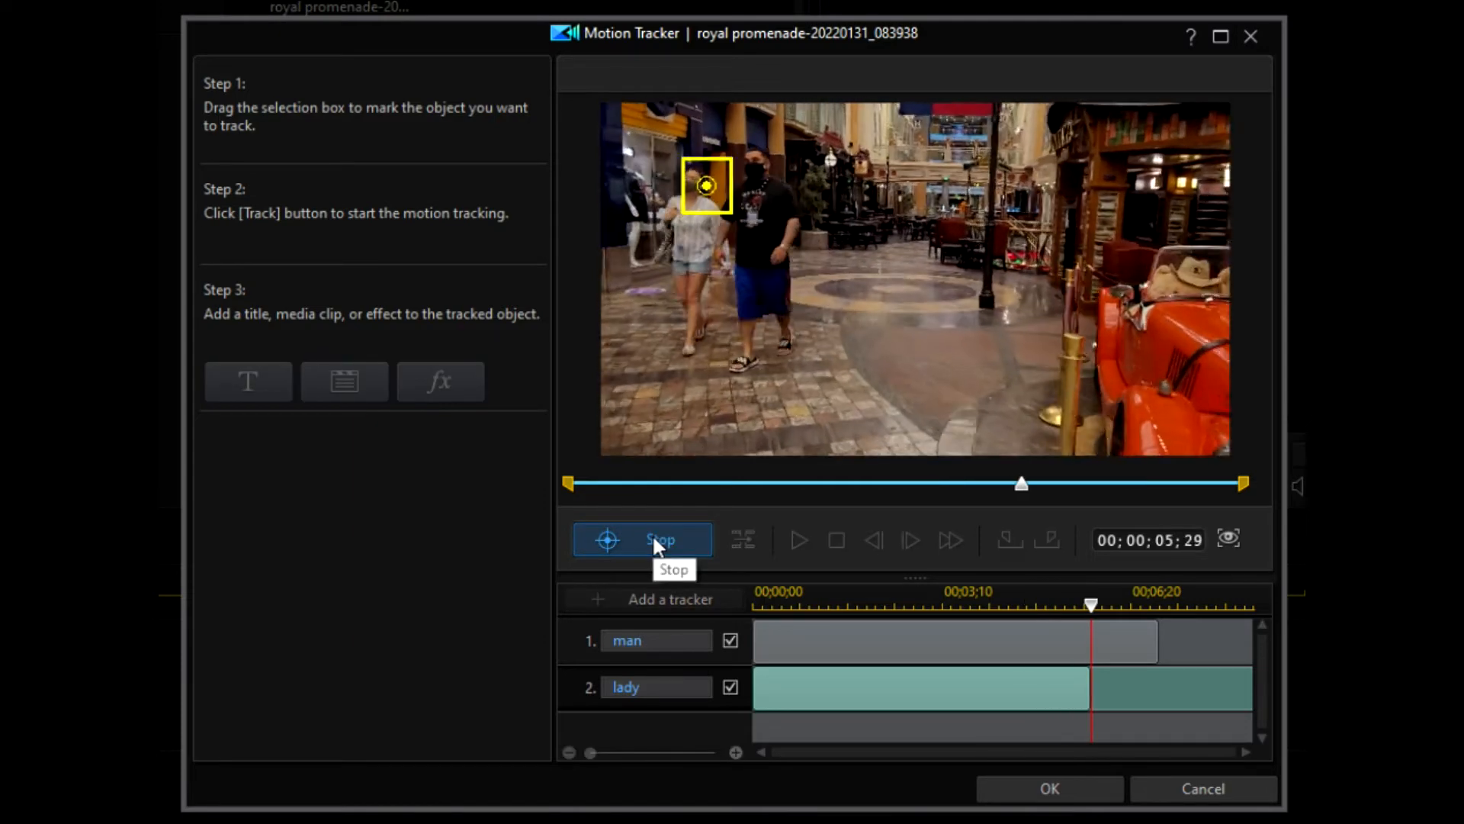
click(654, 539)
drag(679, 185, 660, 185)
click(641, 538)
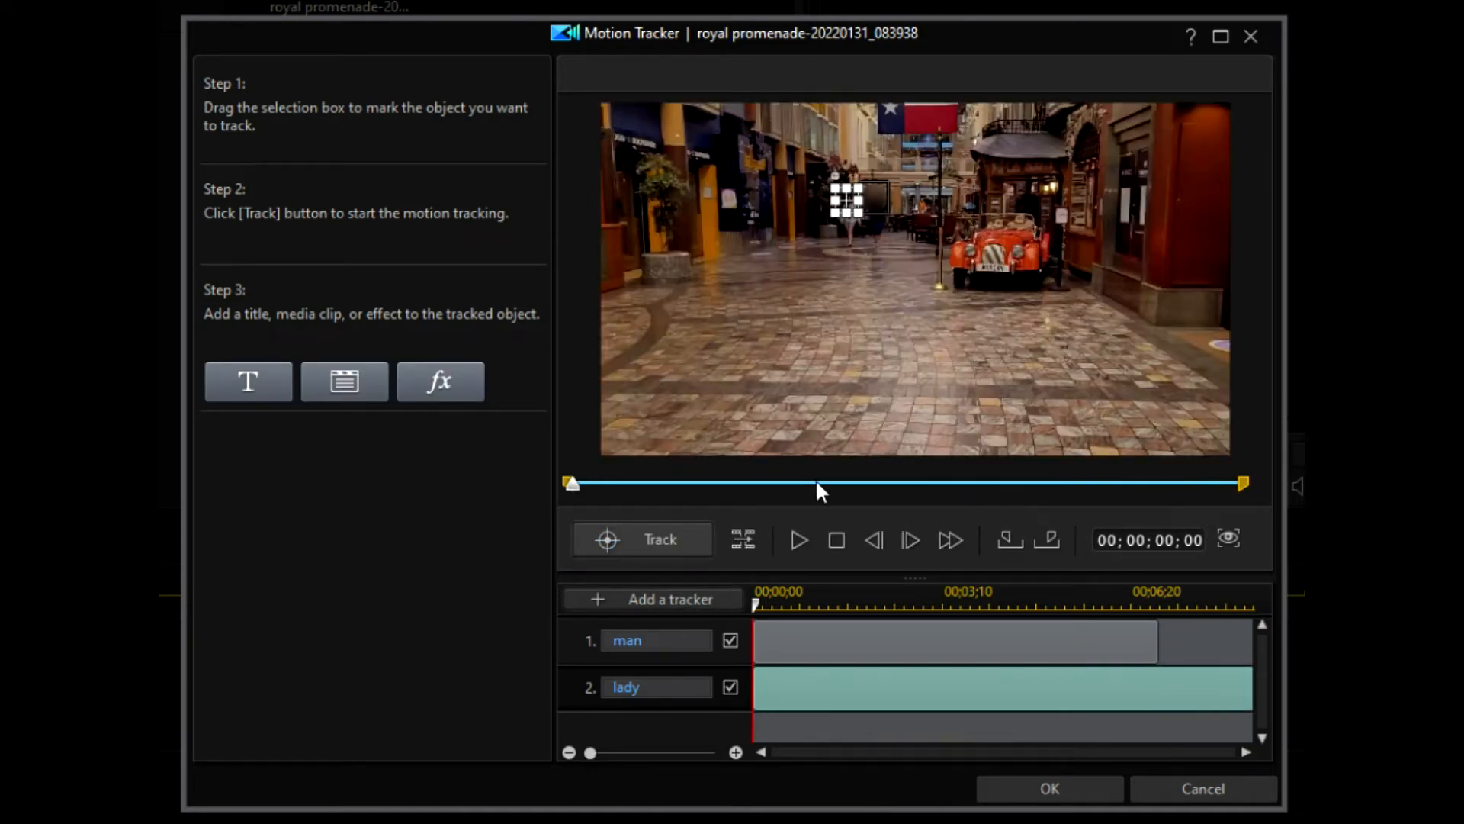
Step: End the lady's tracked range at 06;25 and re-centre her box over her face at 06;10
drag(581, 500, 1095, 519)
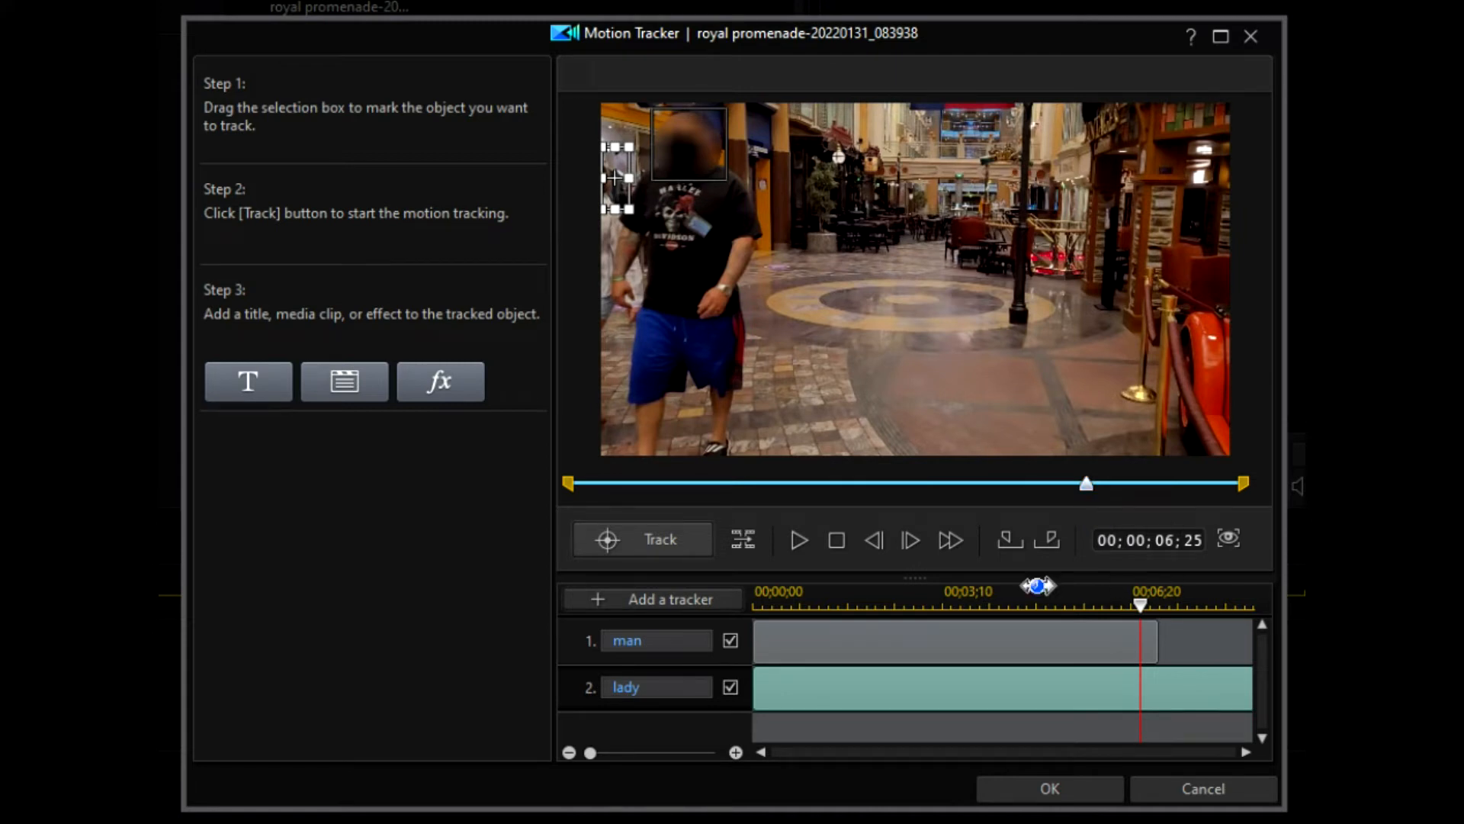
click(1050, 539)
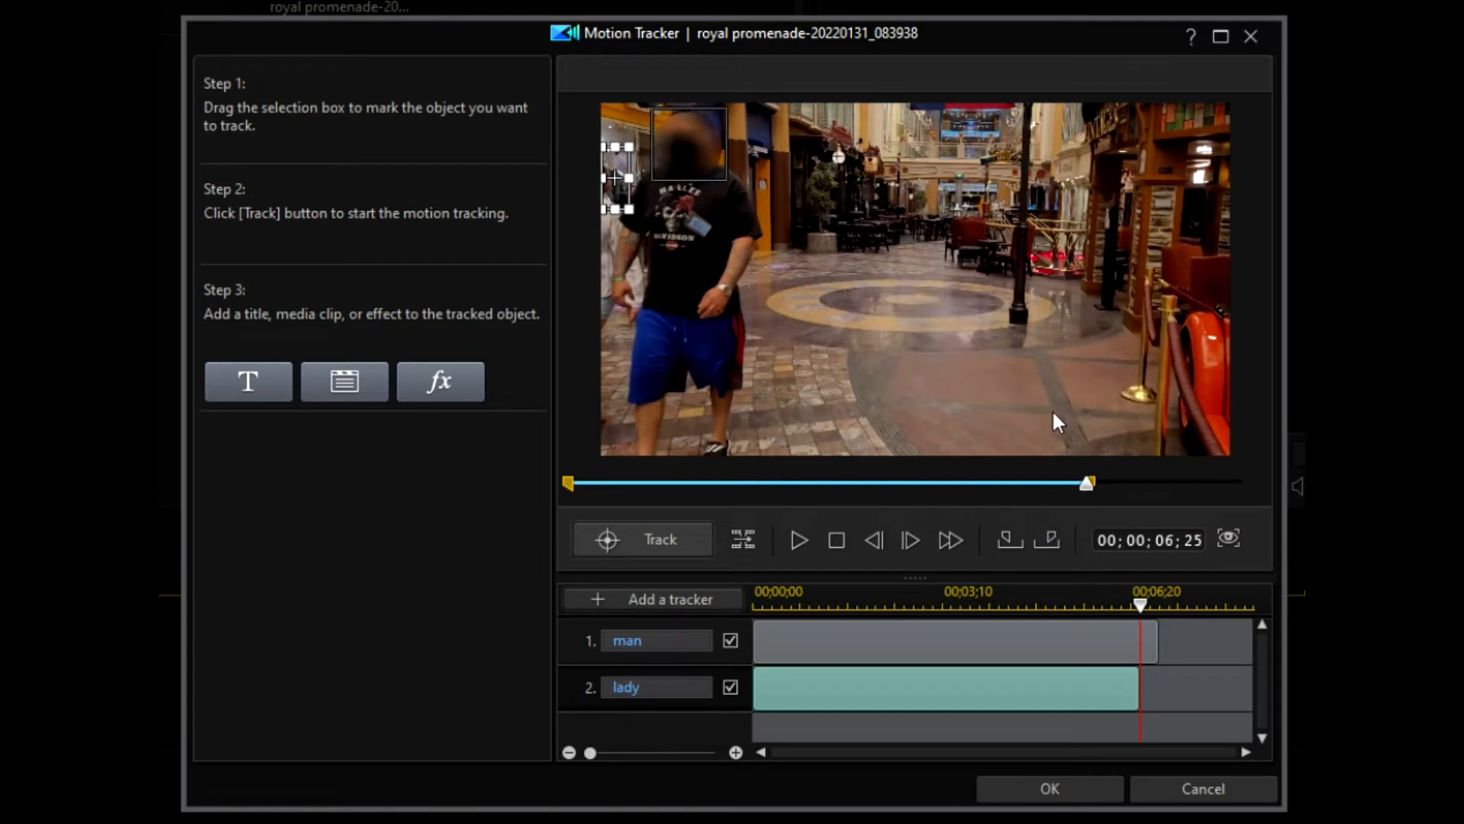
drag(1085, 496, 1051, 500)
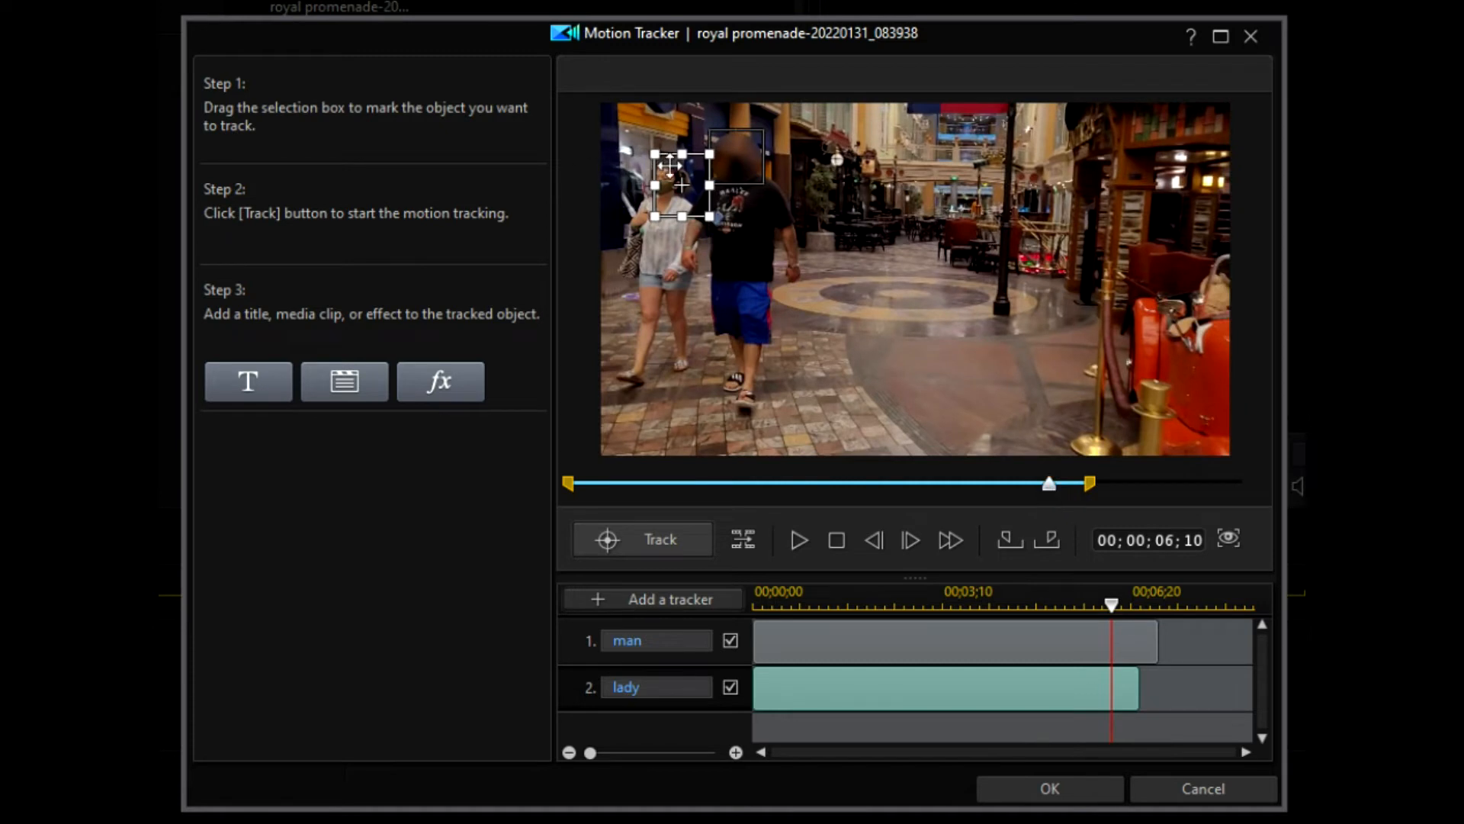
drag(682, 185, 666, 181)
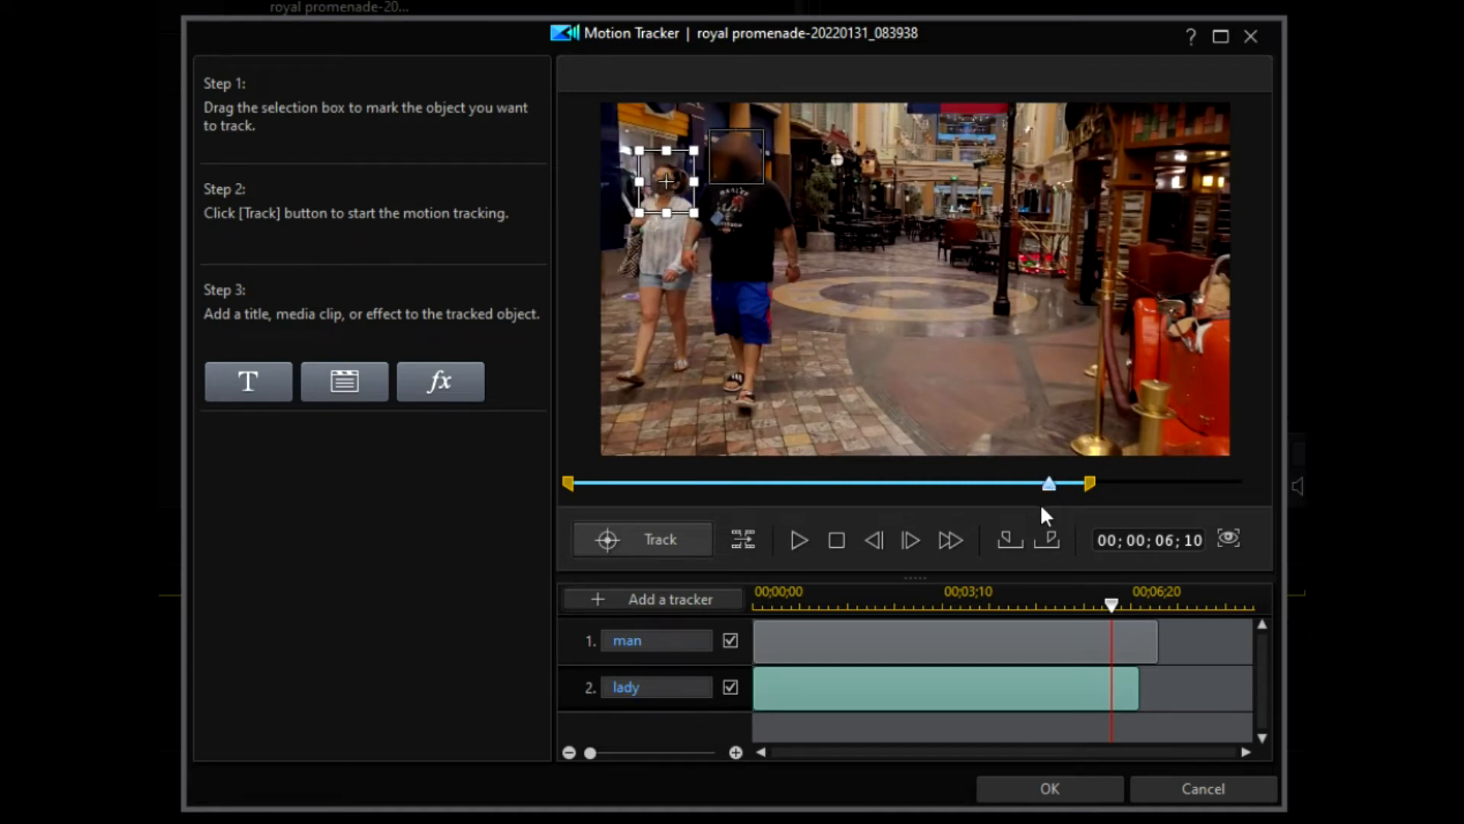
Step: Step back frame by frame from 06;10 to 06;03, re-centring the lady's box on her face each frame
click(872, 541)
drag(685, 184, 670, 183)
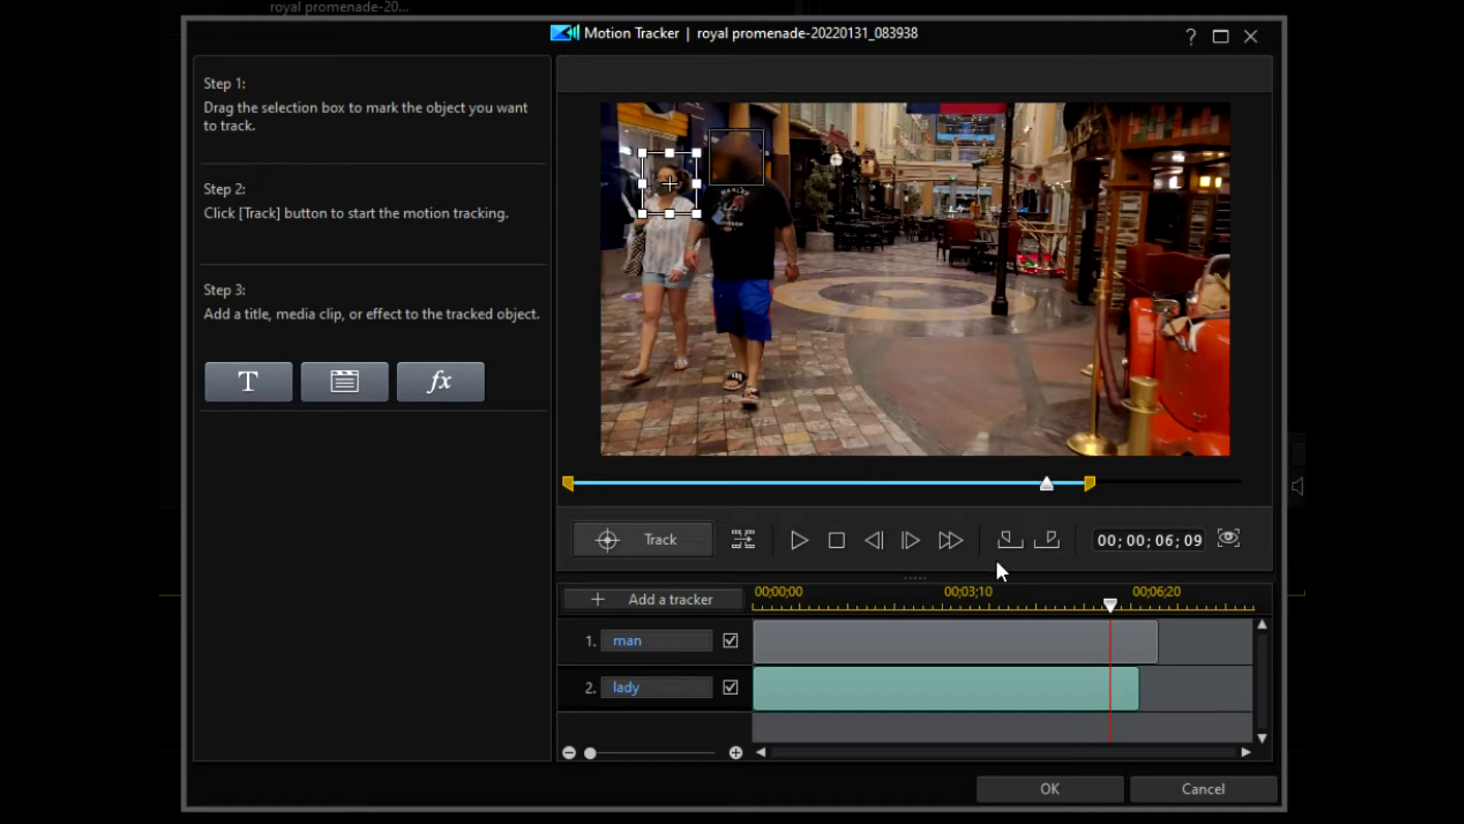
click(874, 540)
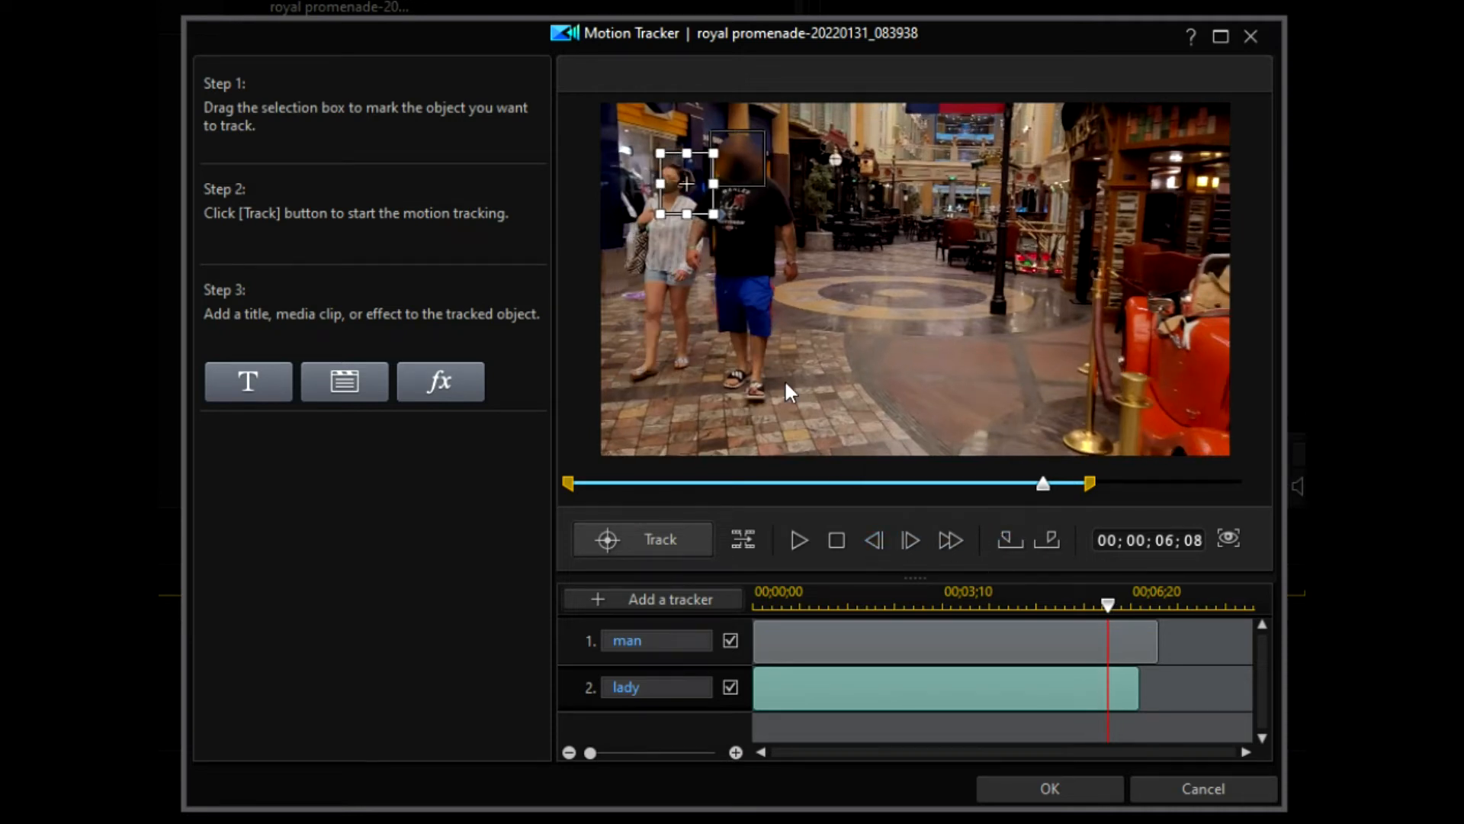
drag(686, 184, 669, 187)
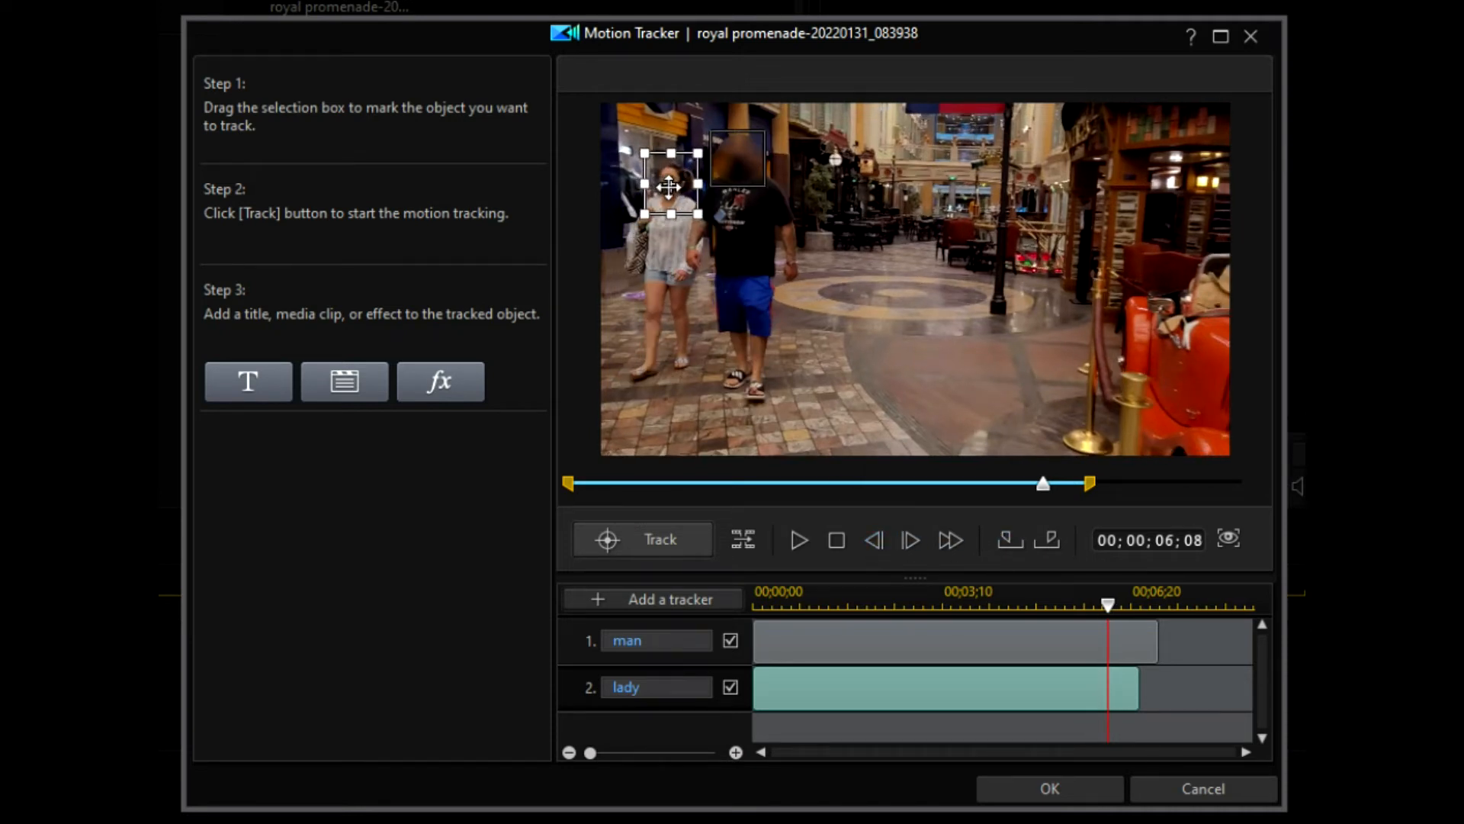
click(872, 540)
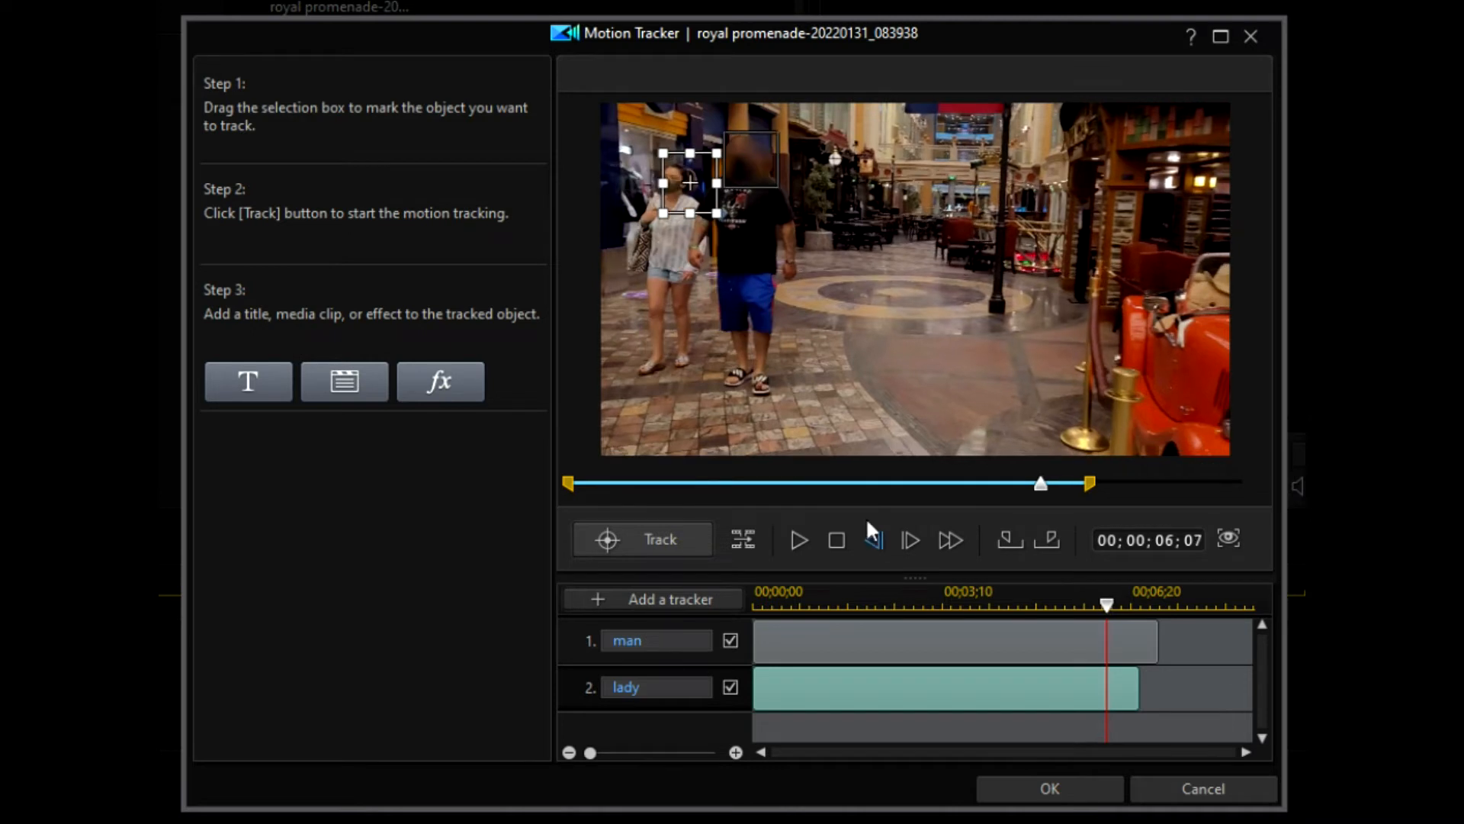
drag(678, 175, 661, 173)
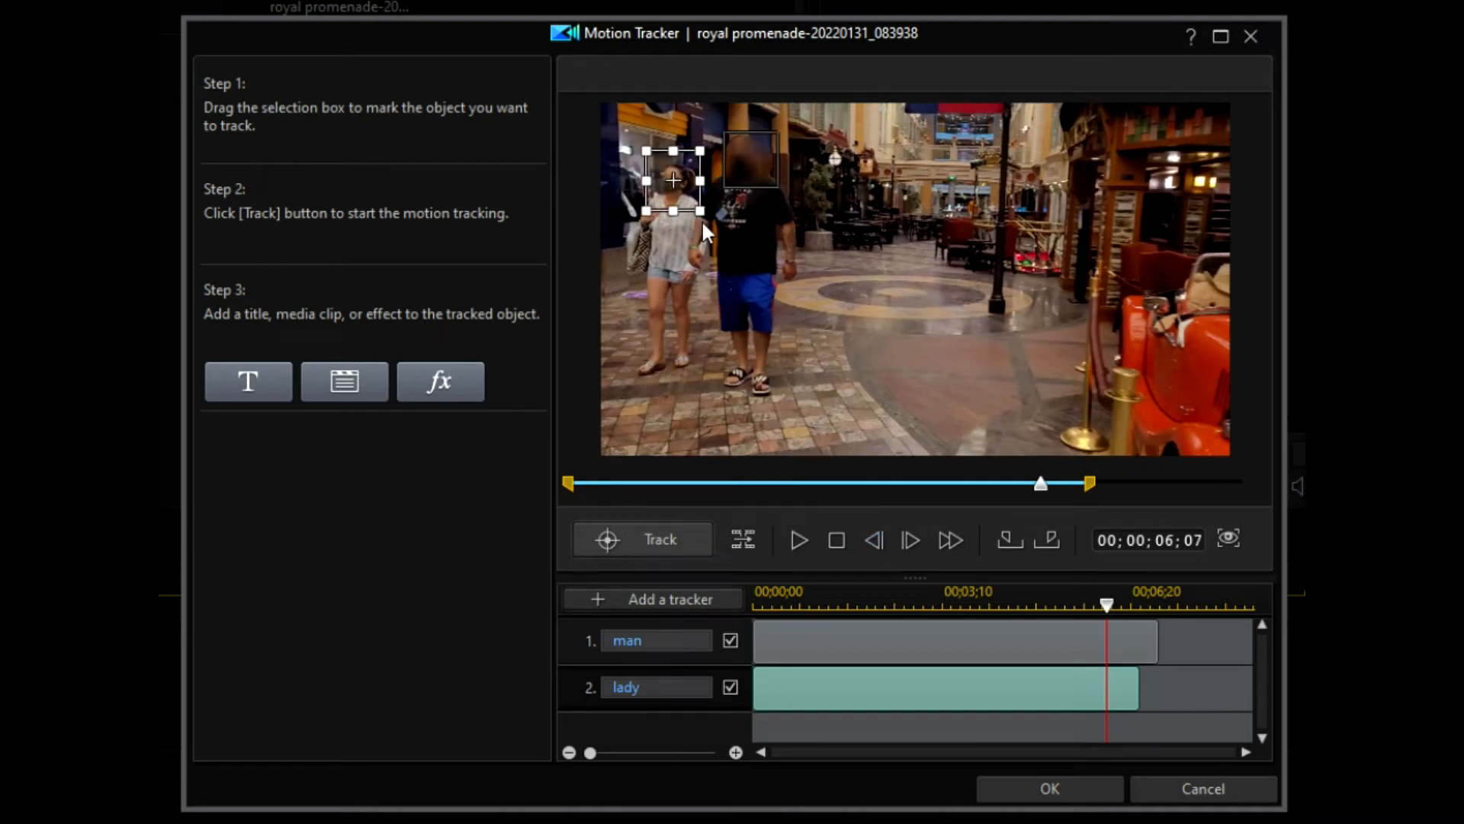
click(874, 538)
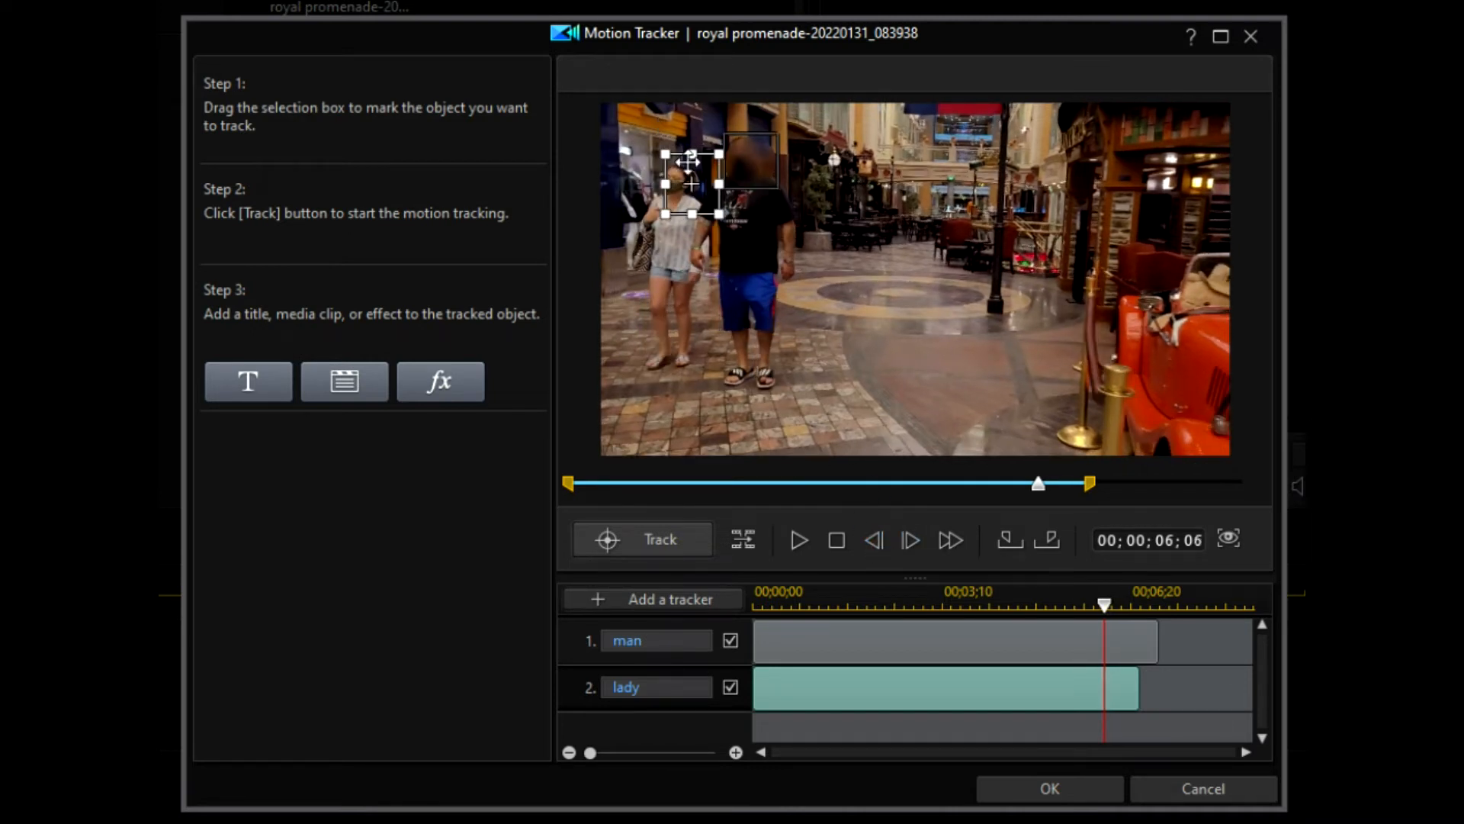
drag(692, 187, 676, 184)
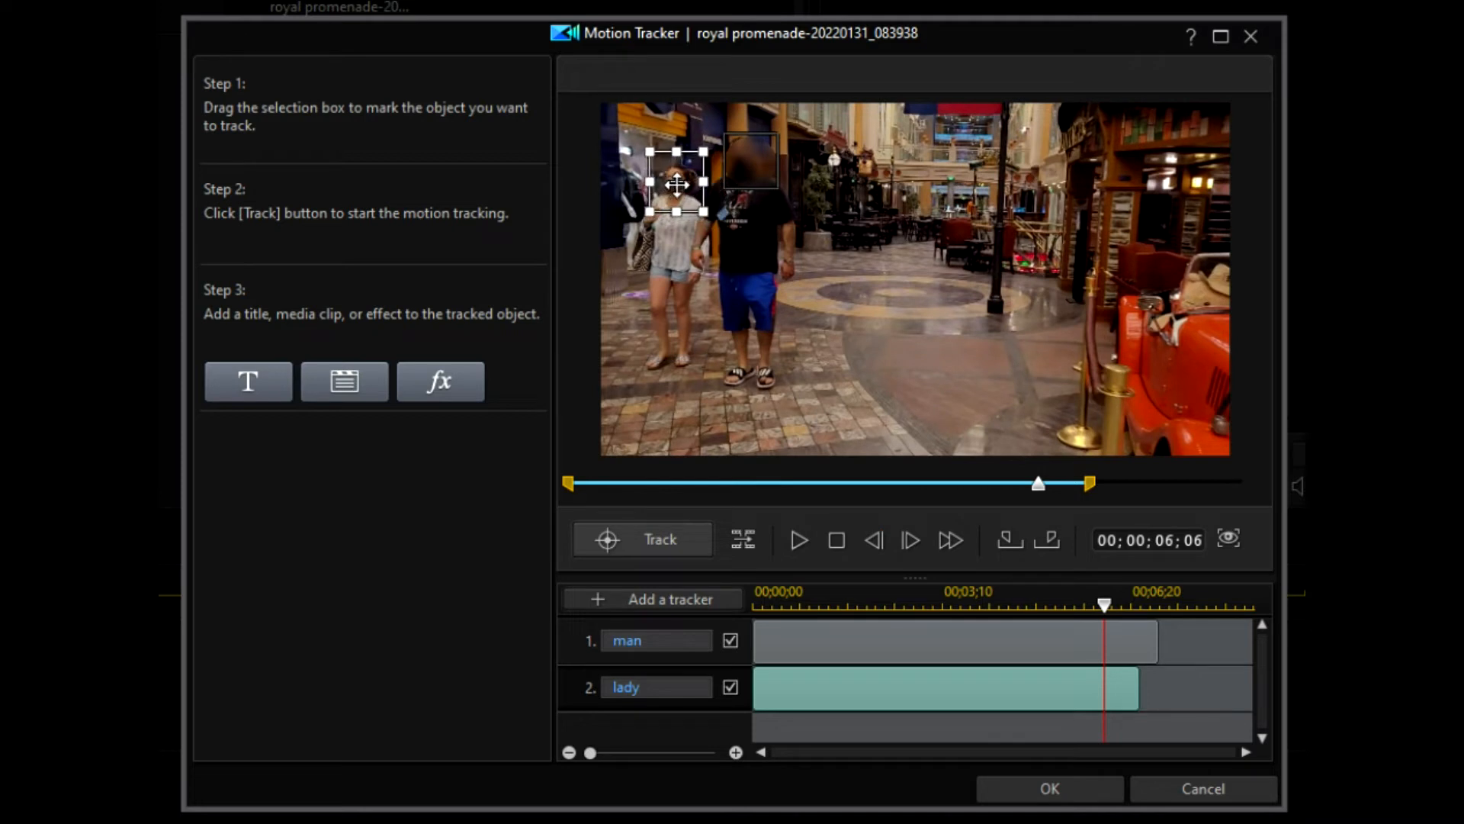
click(876, 534)
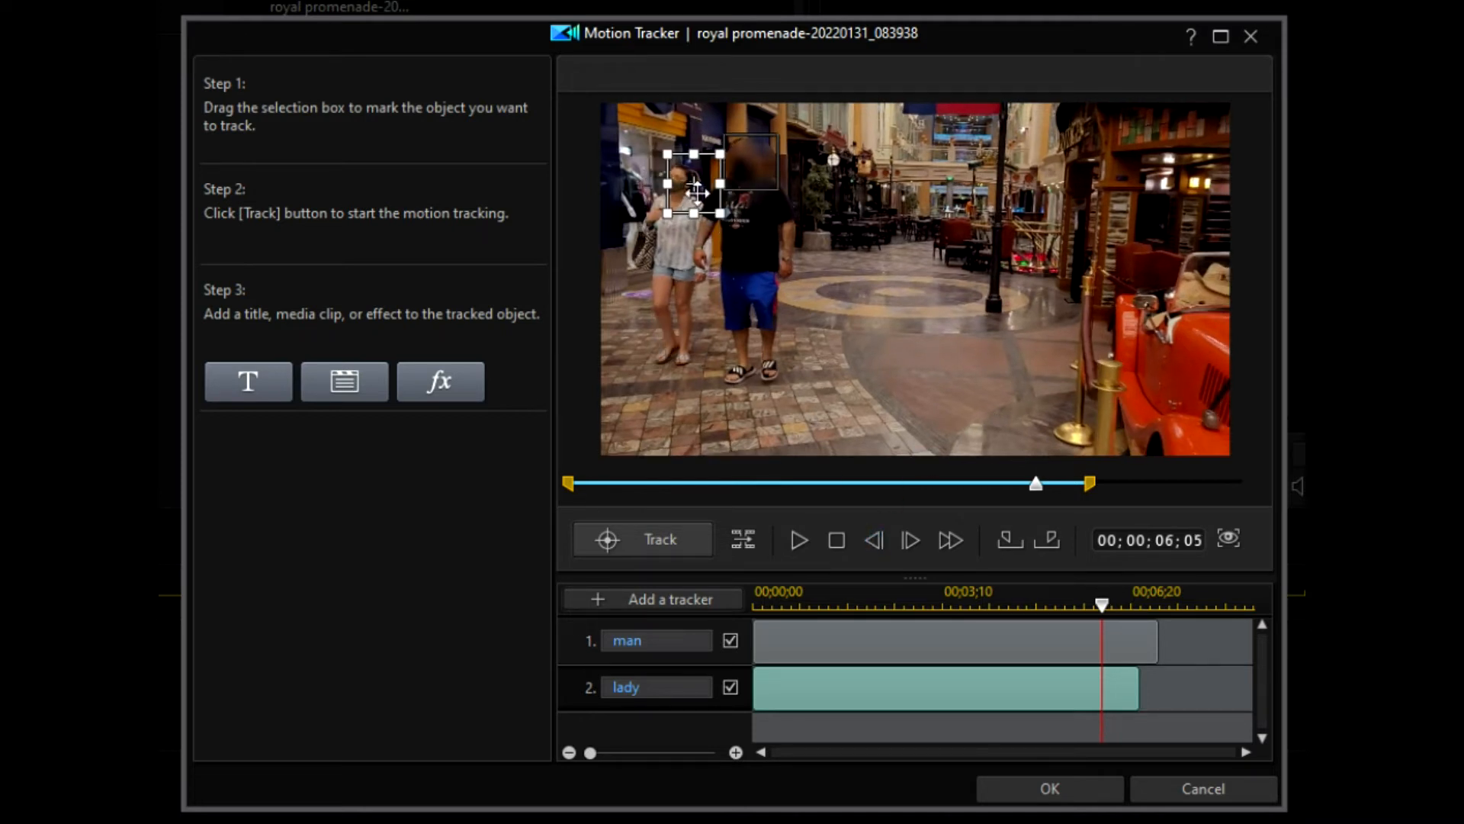
drag(688, 180, 672, 177)
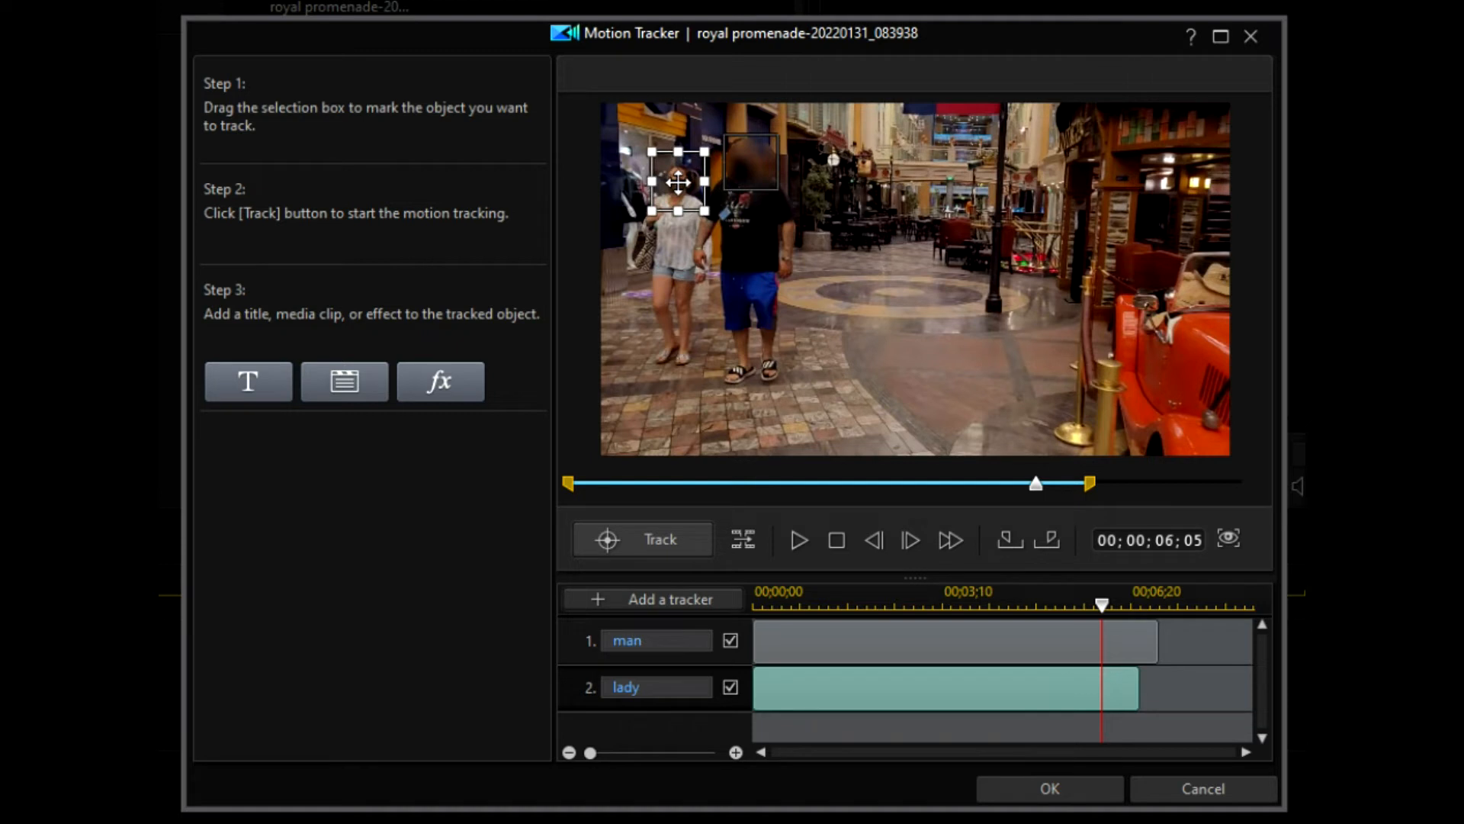
click(874, 536)
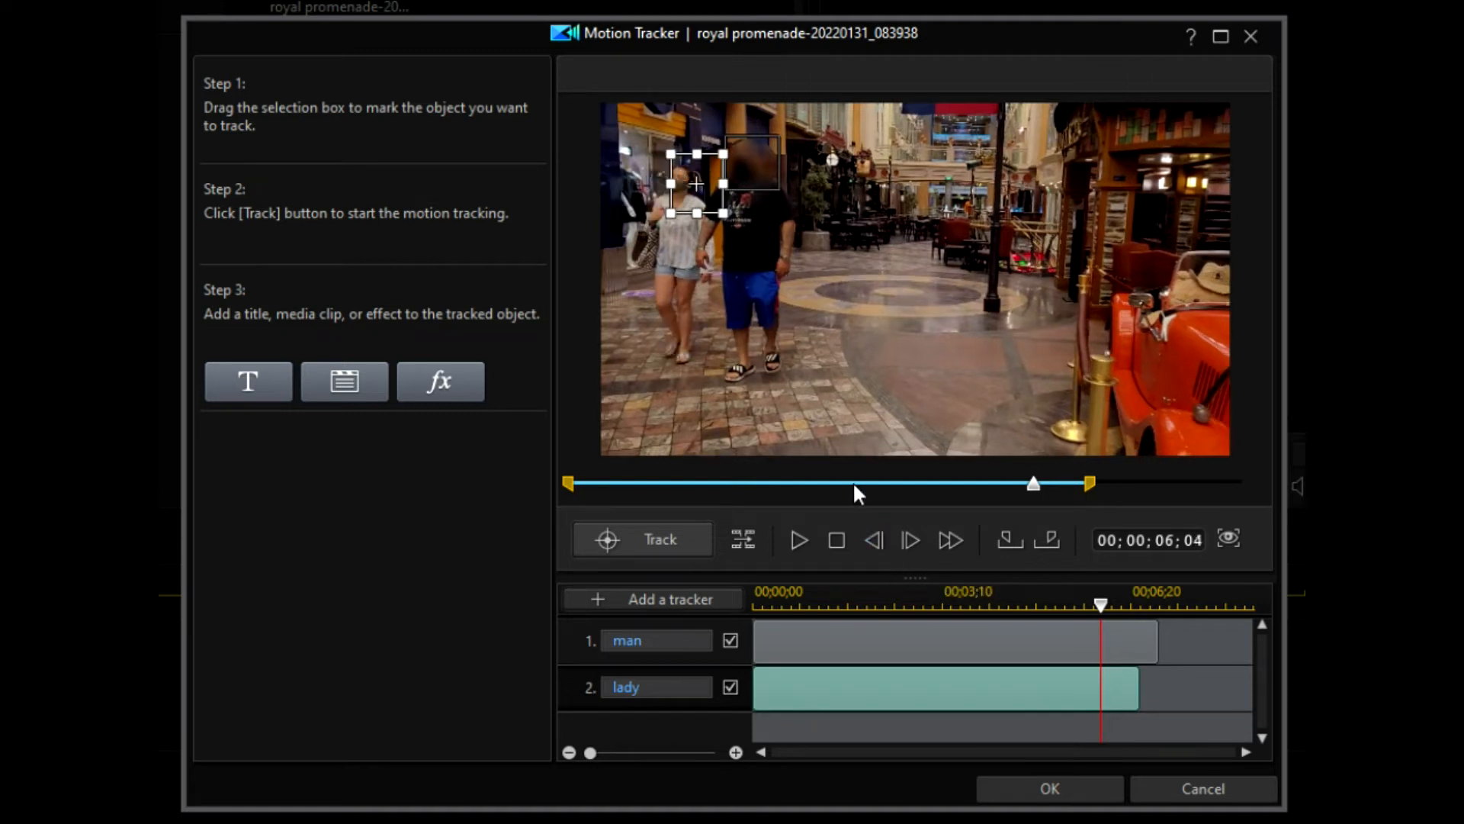
drag(690, 182, 679, 183)
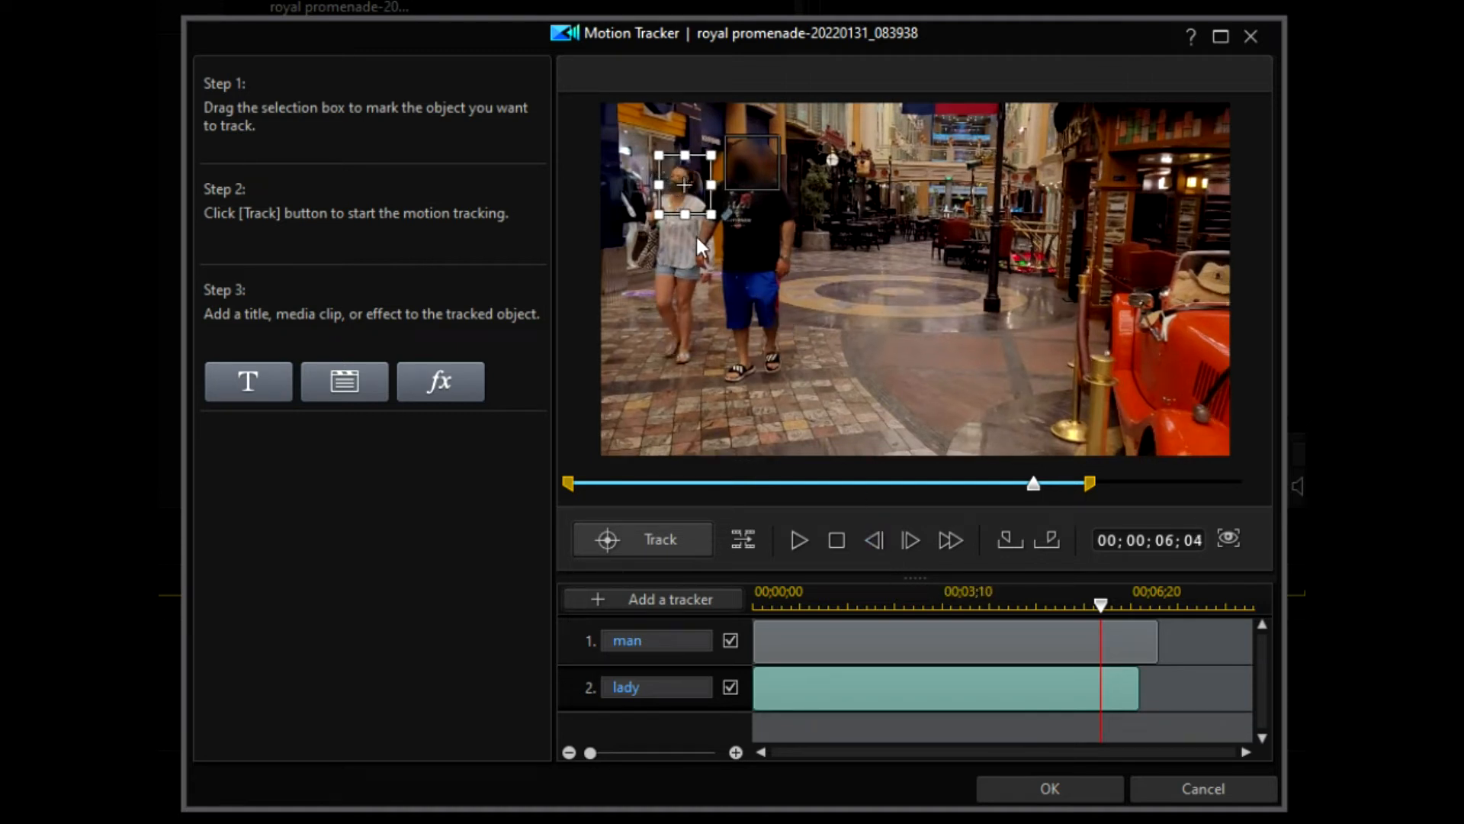
click(870, 535)
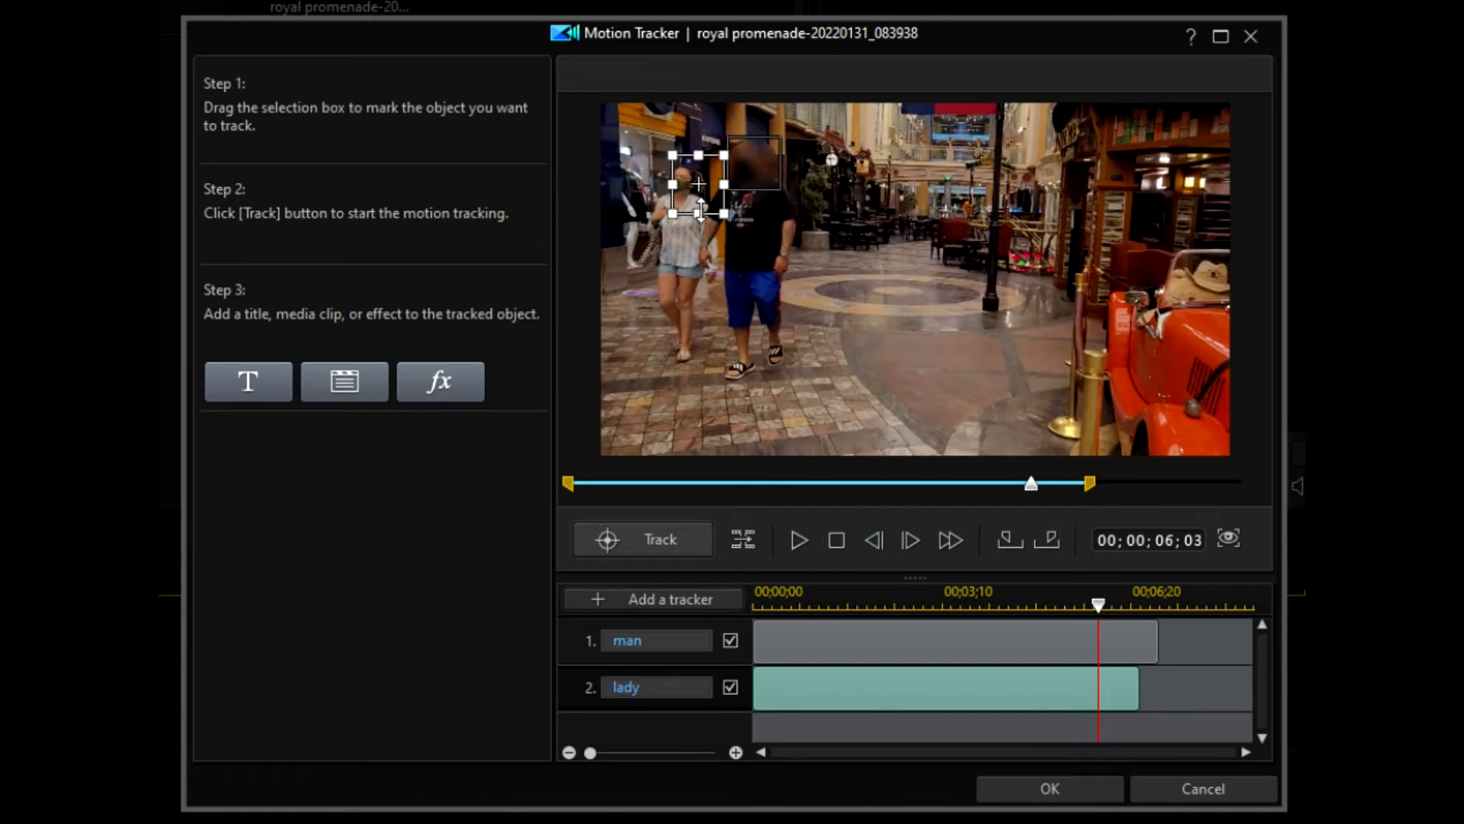
drag(697, 184, 682, 180)
Step: Step back several frames, nudge the box onto the lady's face, and re-run tracking
click(875, 538)
click(881, 538)
click(882, 538)
click(882, 538)
click(882, 539)
click(882, 538)
click(883, 539)
double_click(882, 538)
double_click(882, 539)
double_click(882, 539)
double_click(883, 538)
double_click(882, 538)
triple_click(883, 538)
double_click(882, 538)
drag(737, 192, 726, 190)
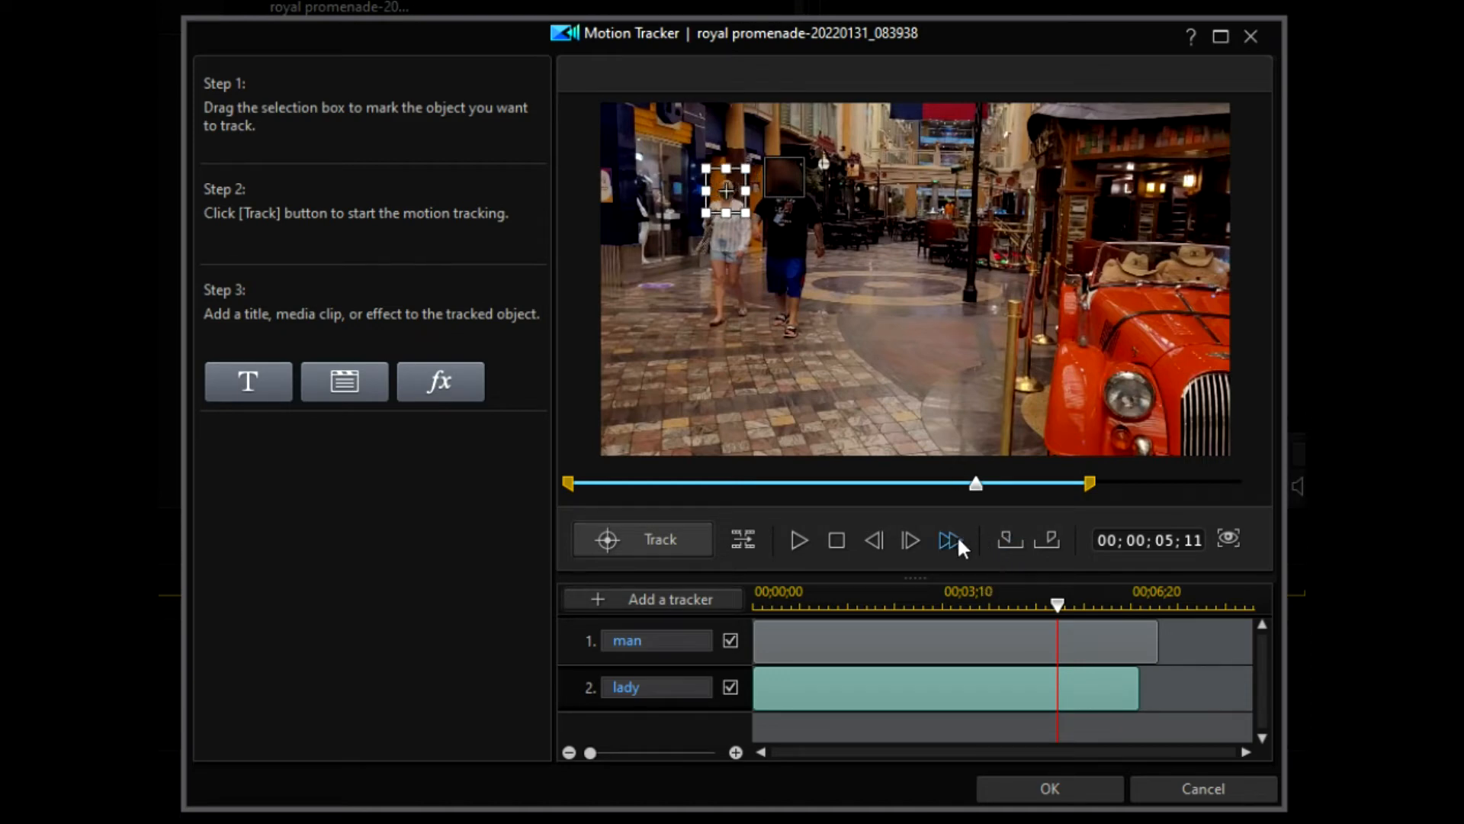
click(656, 538)
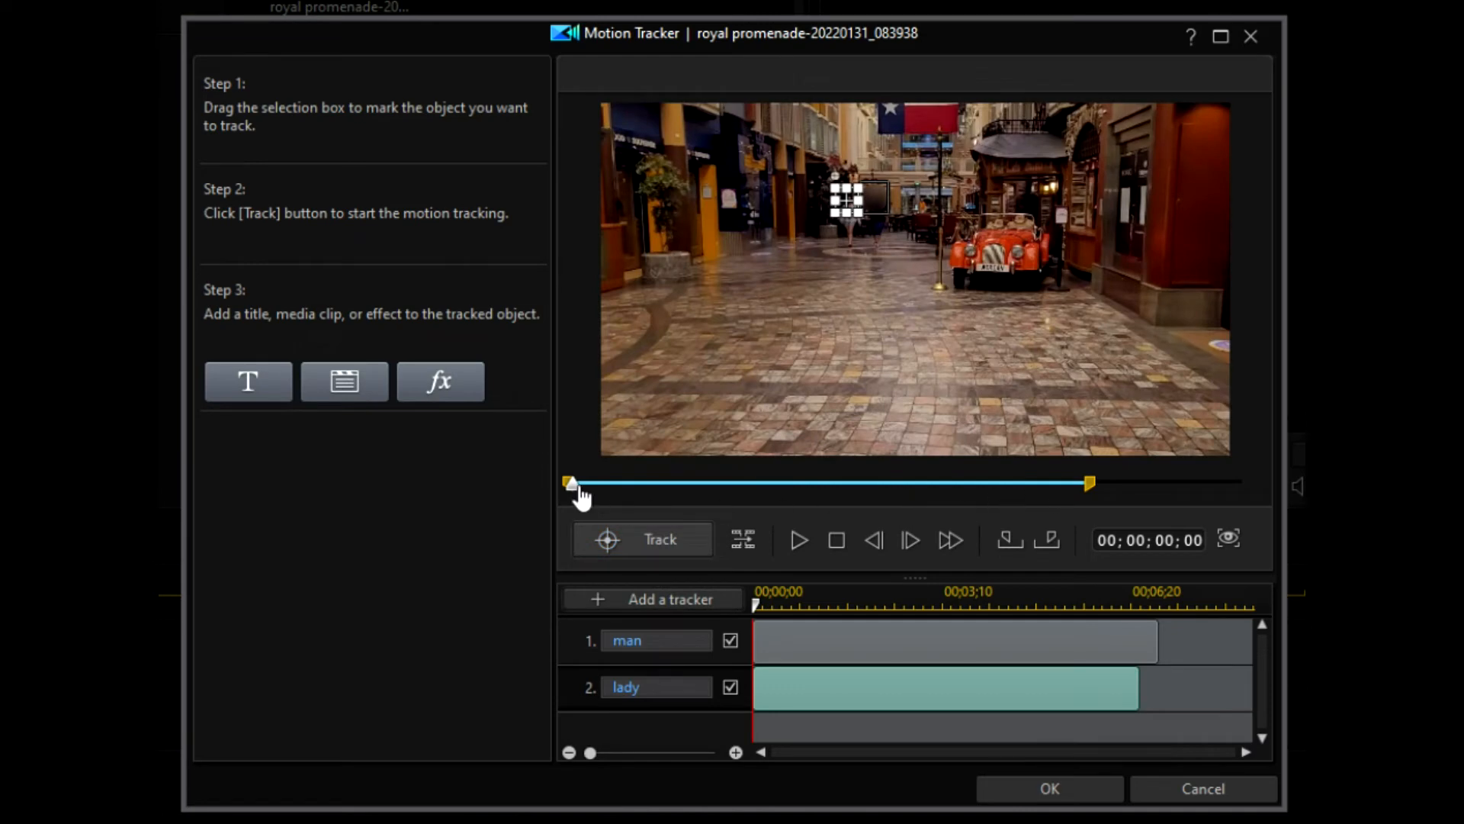
Step: Play the clip from the start to review tracking, then inspect frames around 02;14
drag(575, 490, 521, 492)
click(804, 539)
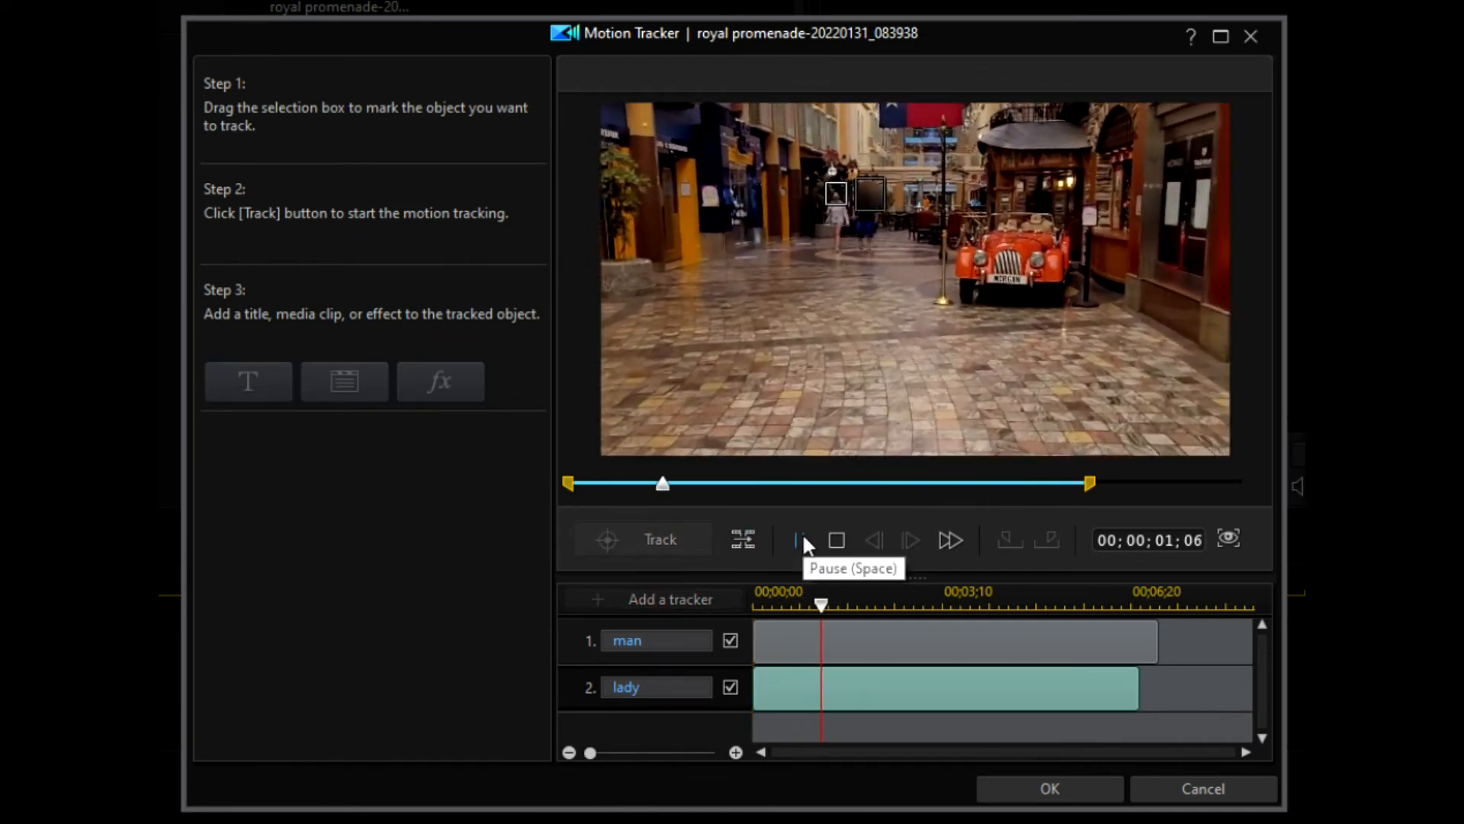
click(804, 538)
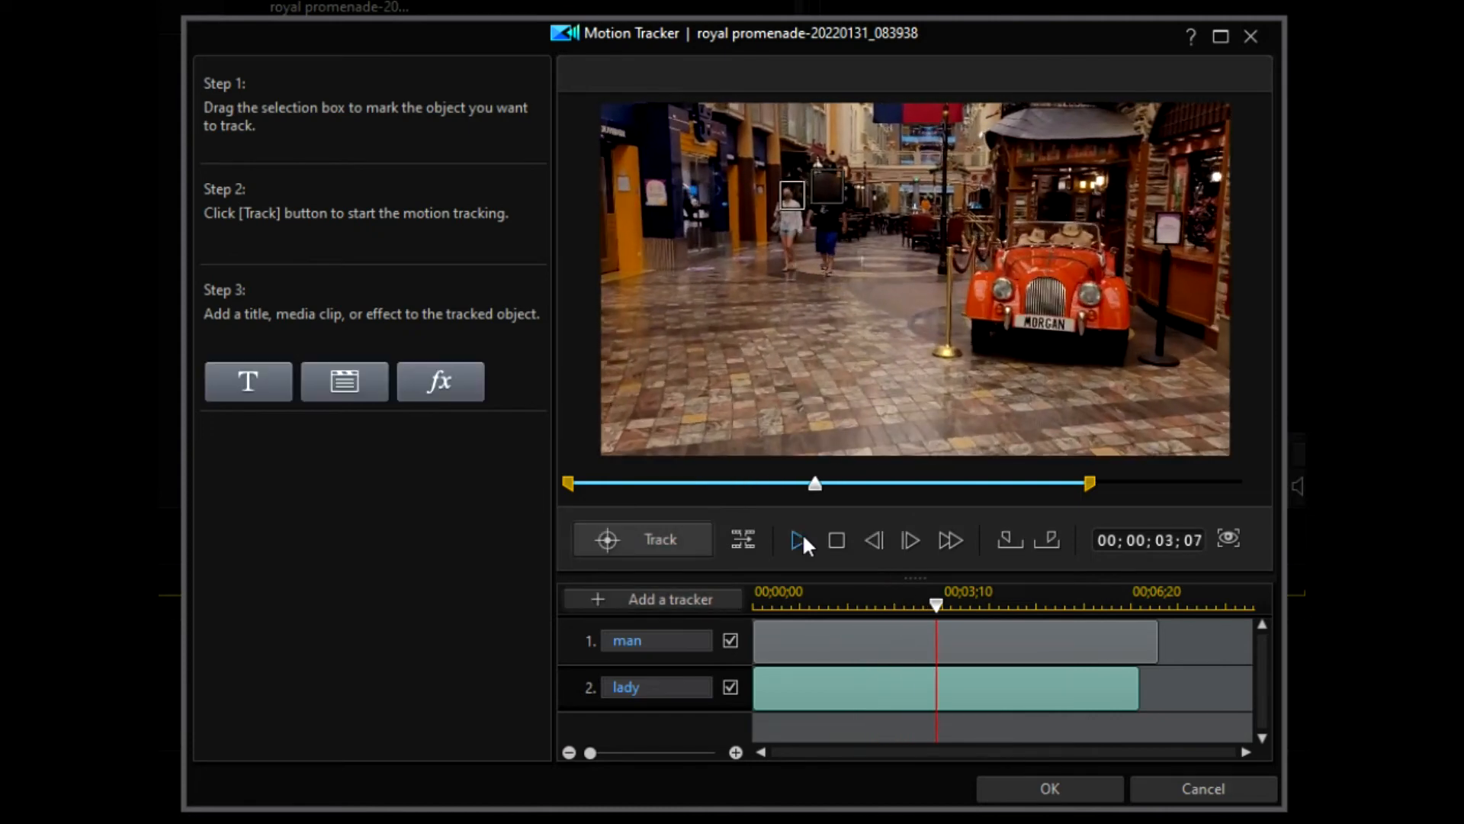
drag(816, 492, 793, 492)
drag(776, 492, 758, 490)
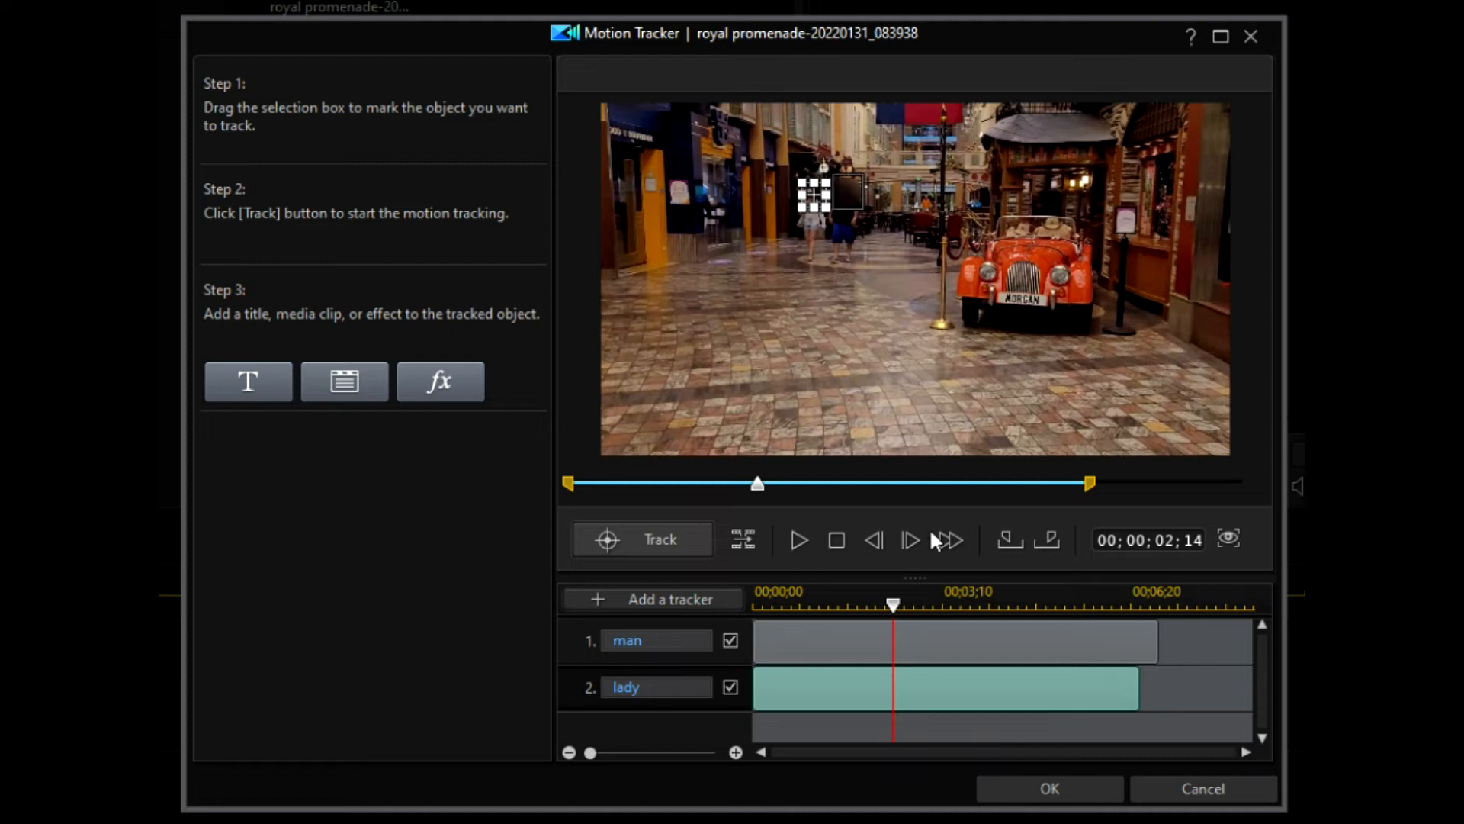
click(881, 542)
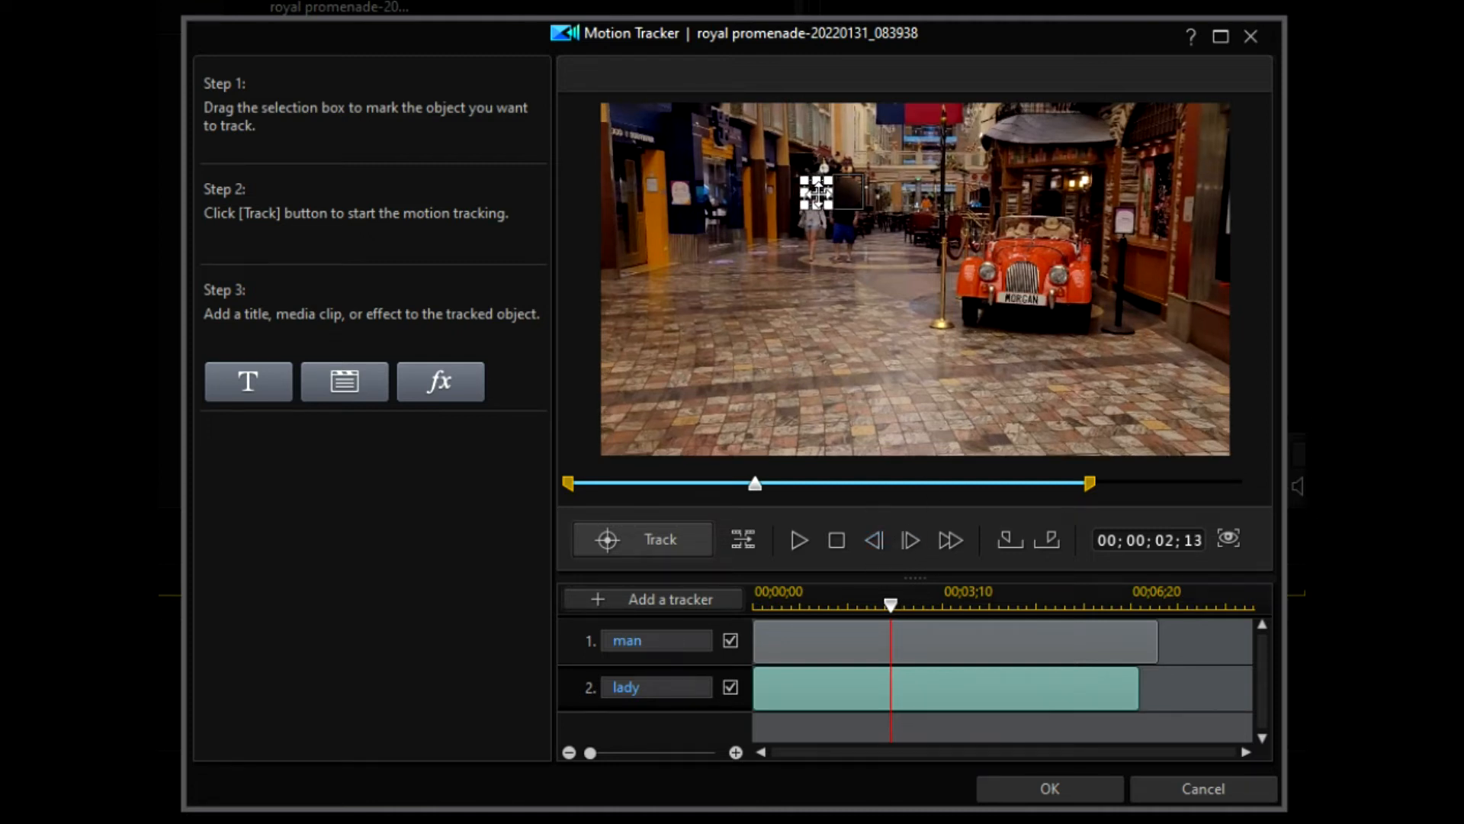
click(881, 541)
click(881, 542)
click(874, 540)
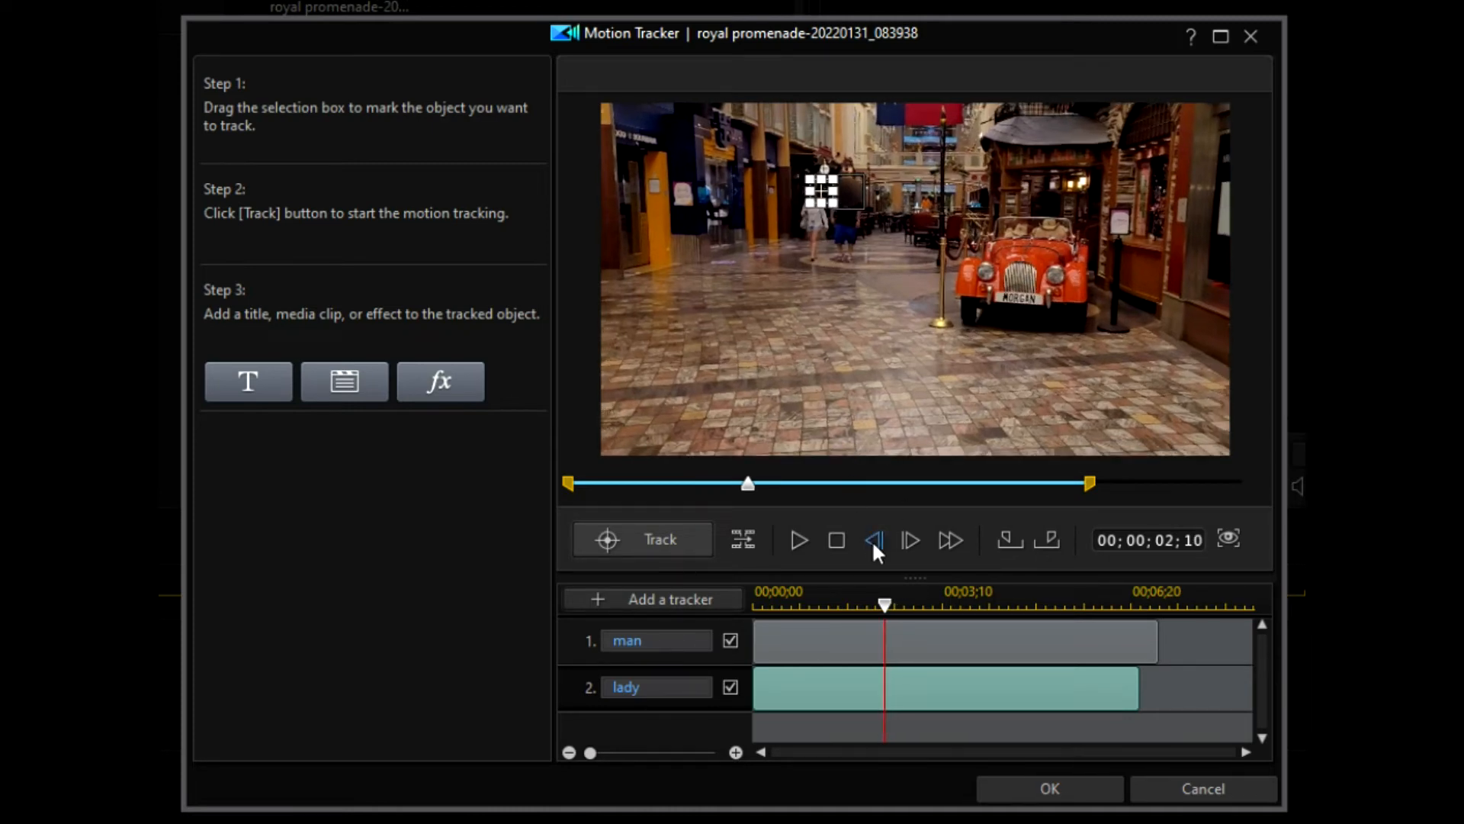
Step: Review playback to 04;09, re-centre the box on the lady at 04;02, and re-track
drag(748, 484, 572, 484)
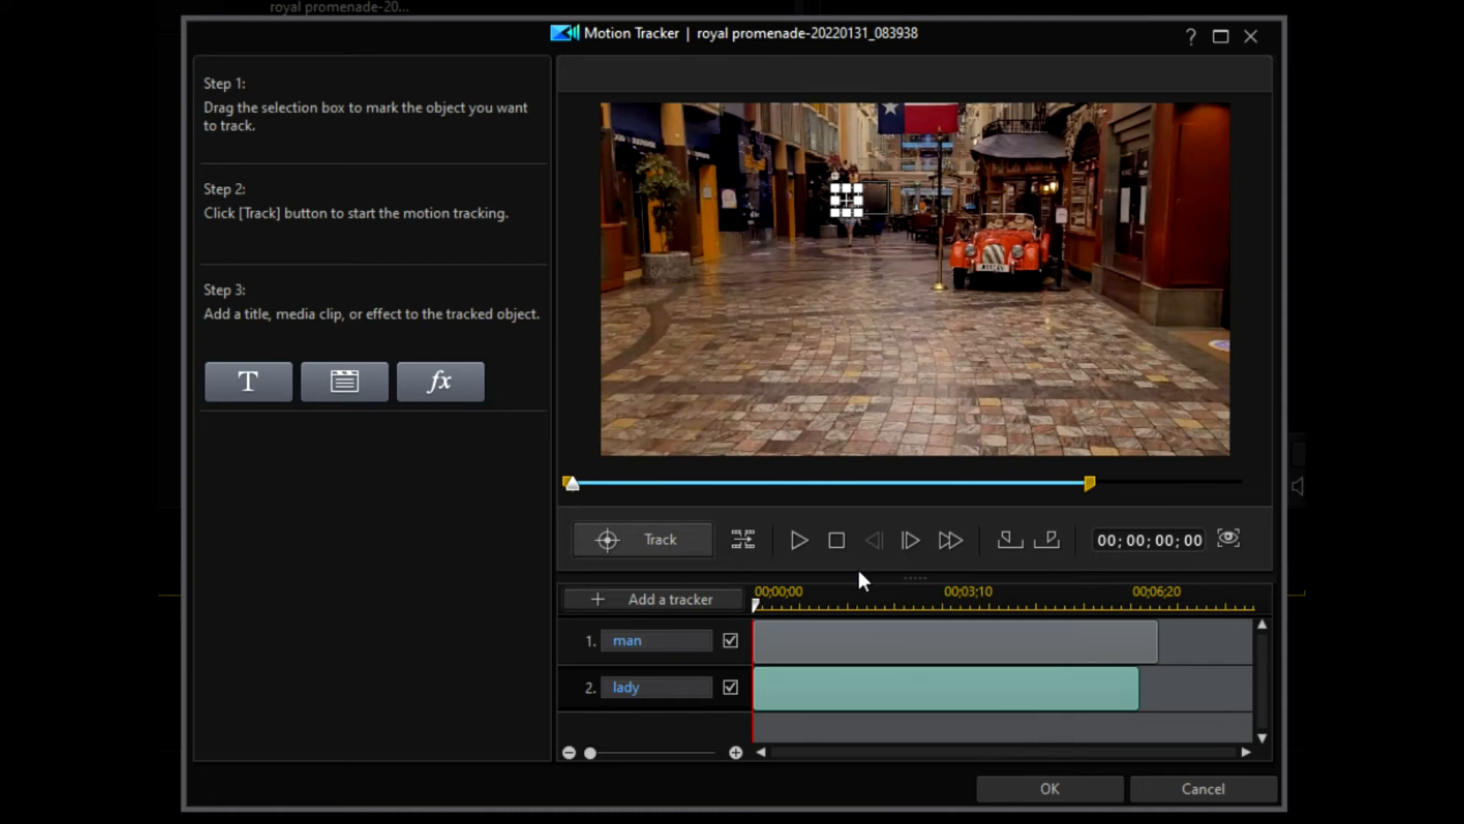
click(798, 541)
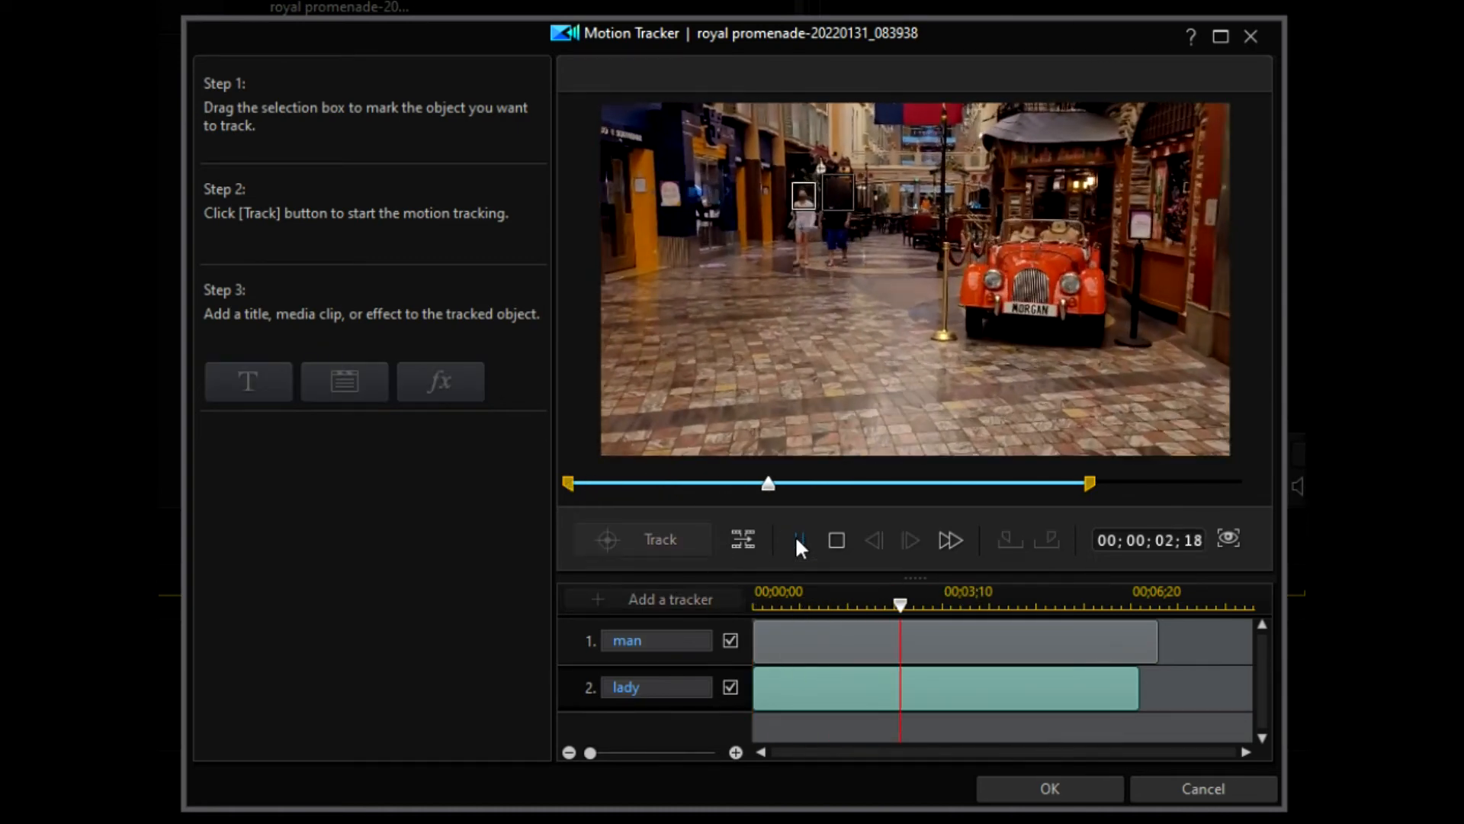
click(797, 537)
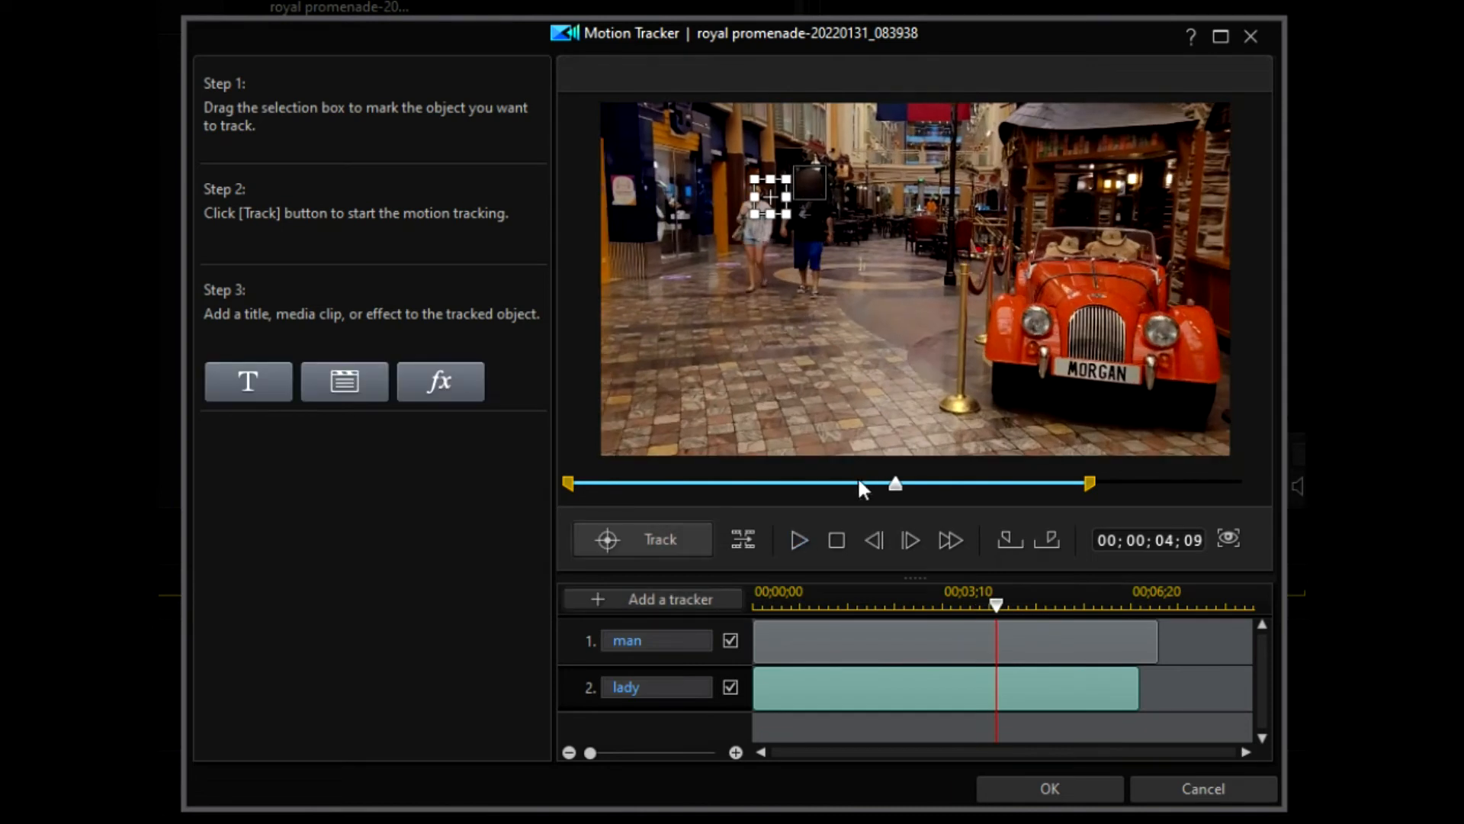
drag(770, 196, 752, 193)
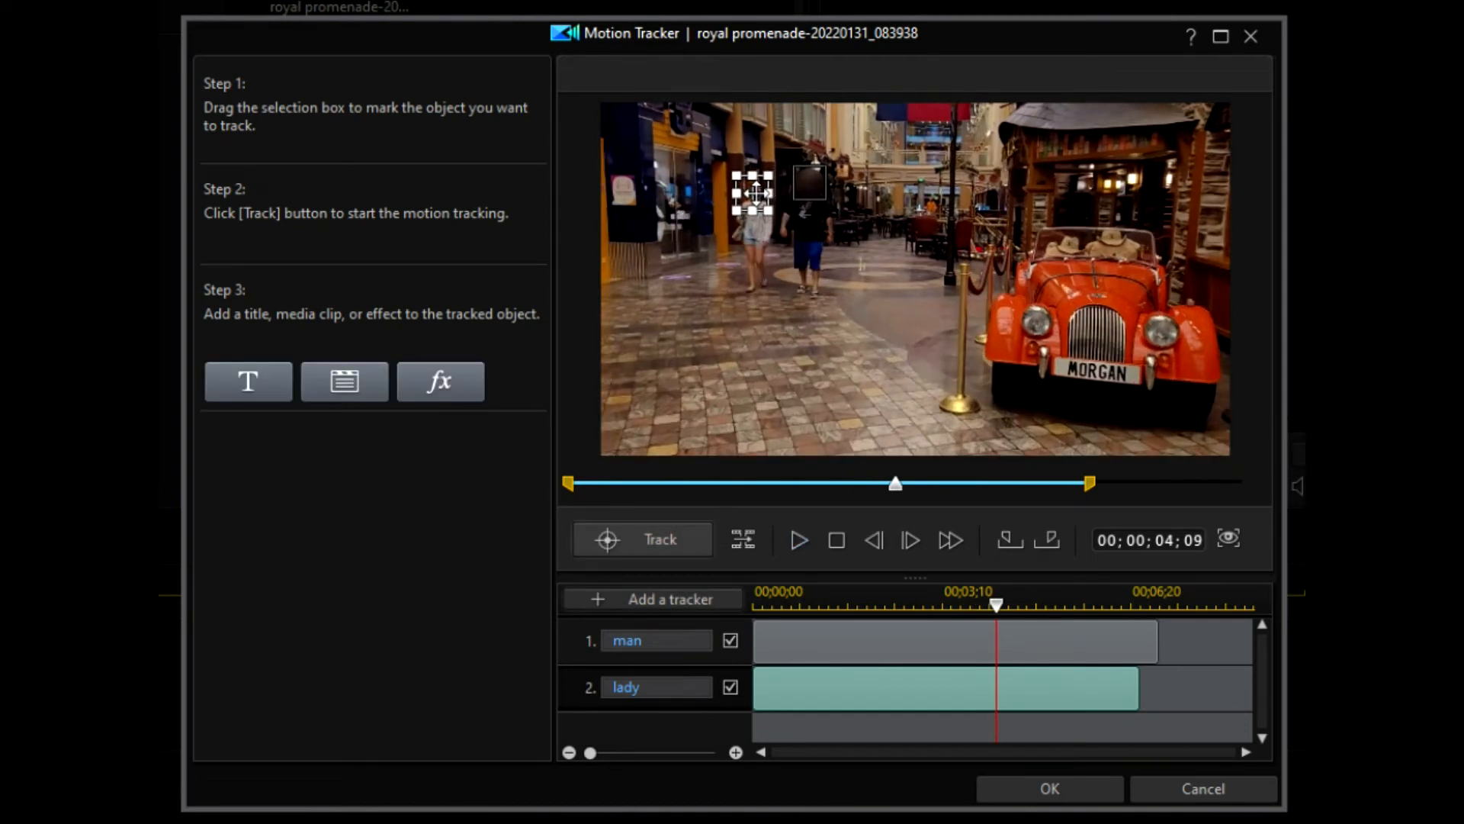
drag(896, 492, 878, 492)
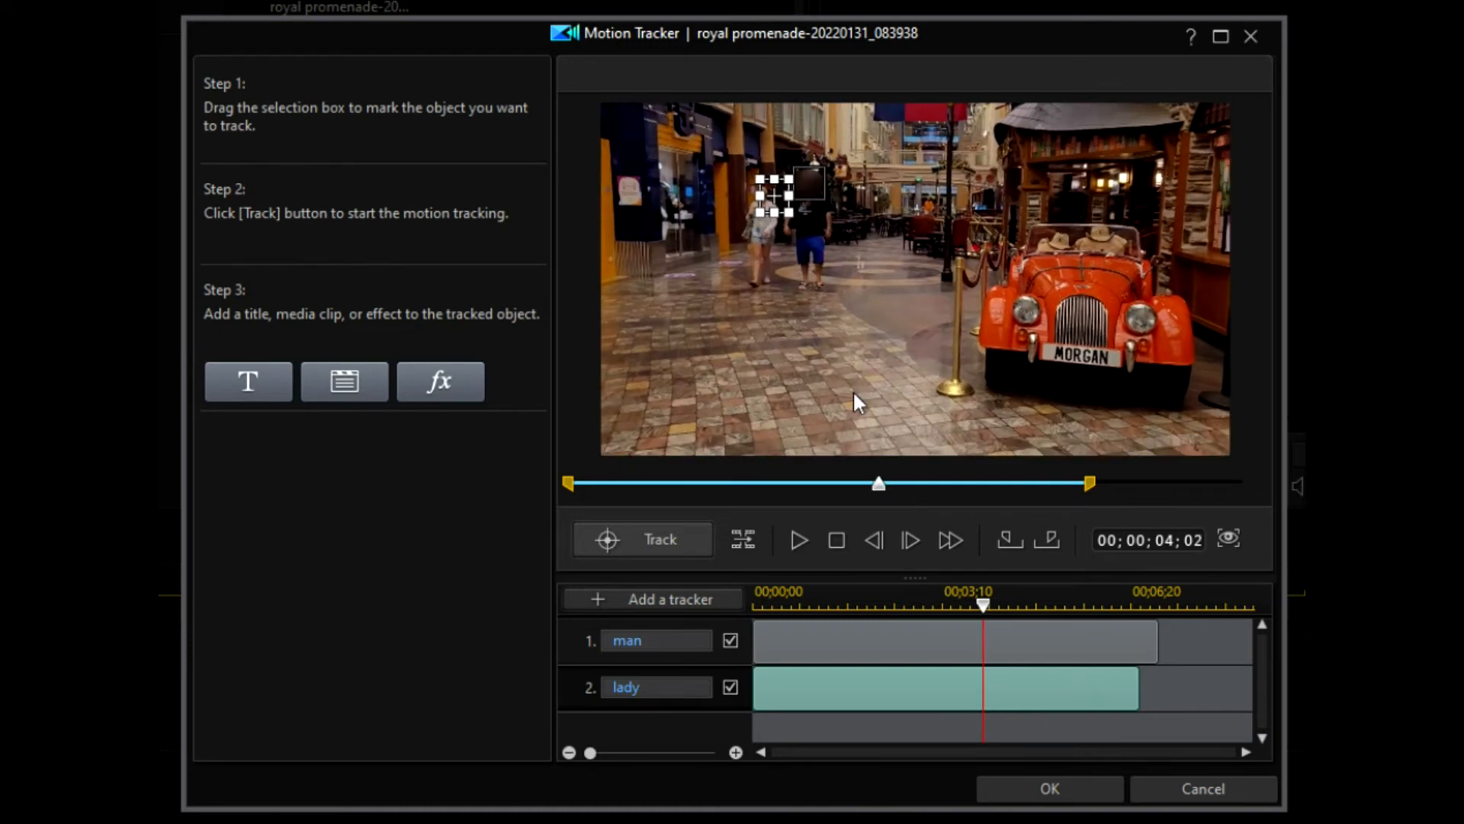
drag(774, 196, 764, 194)
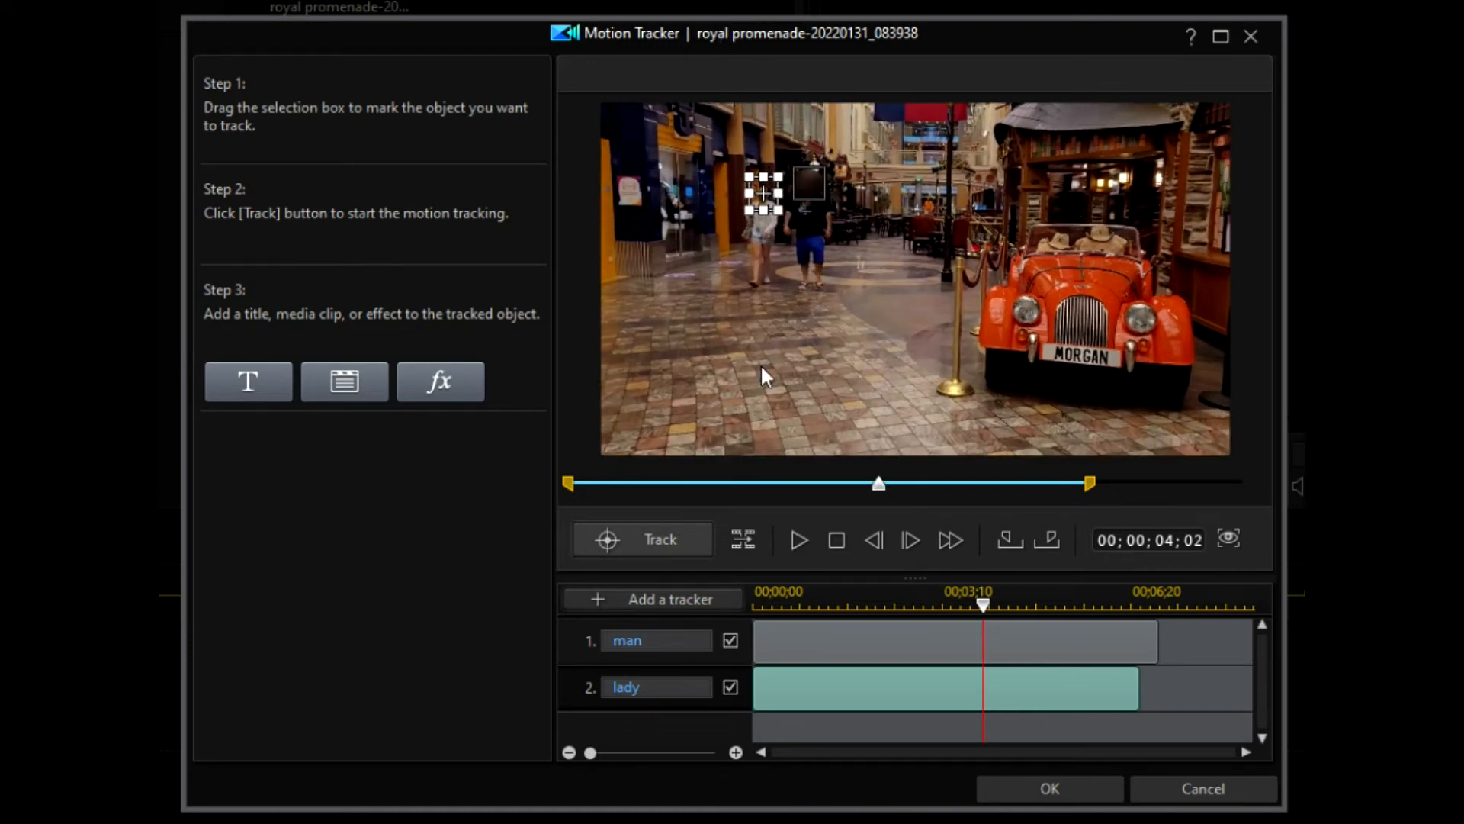
click(660, 530)
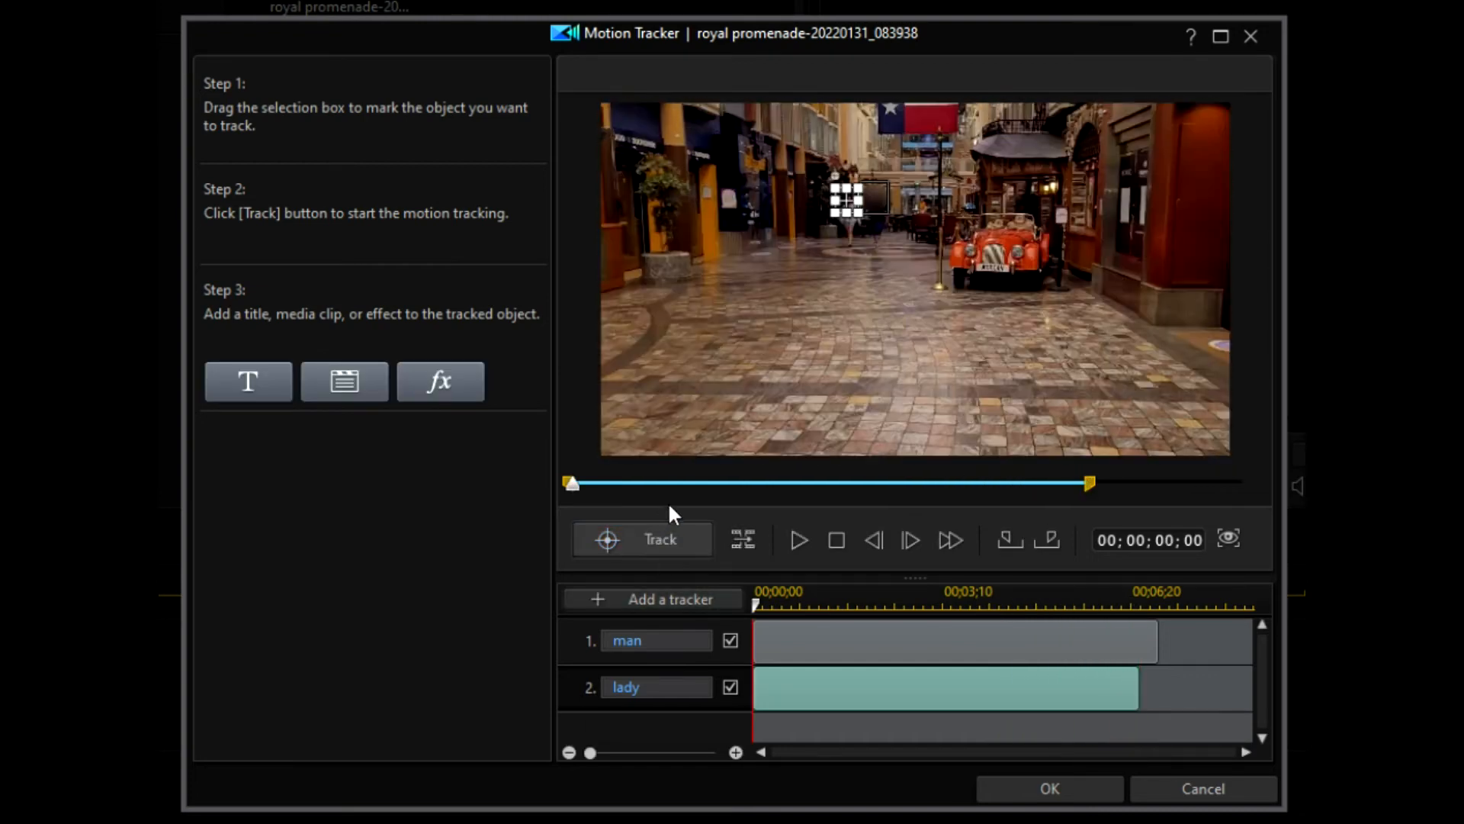
Step: Re-track the lady from about 06;00 to the 06;25 end and play back the result
click(1040, 488)
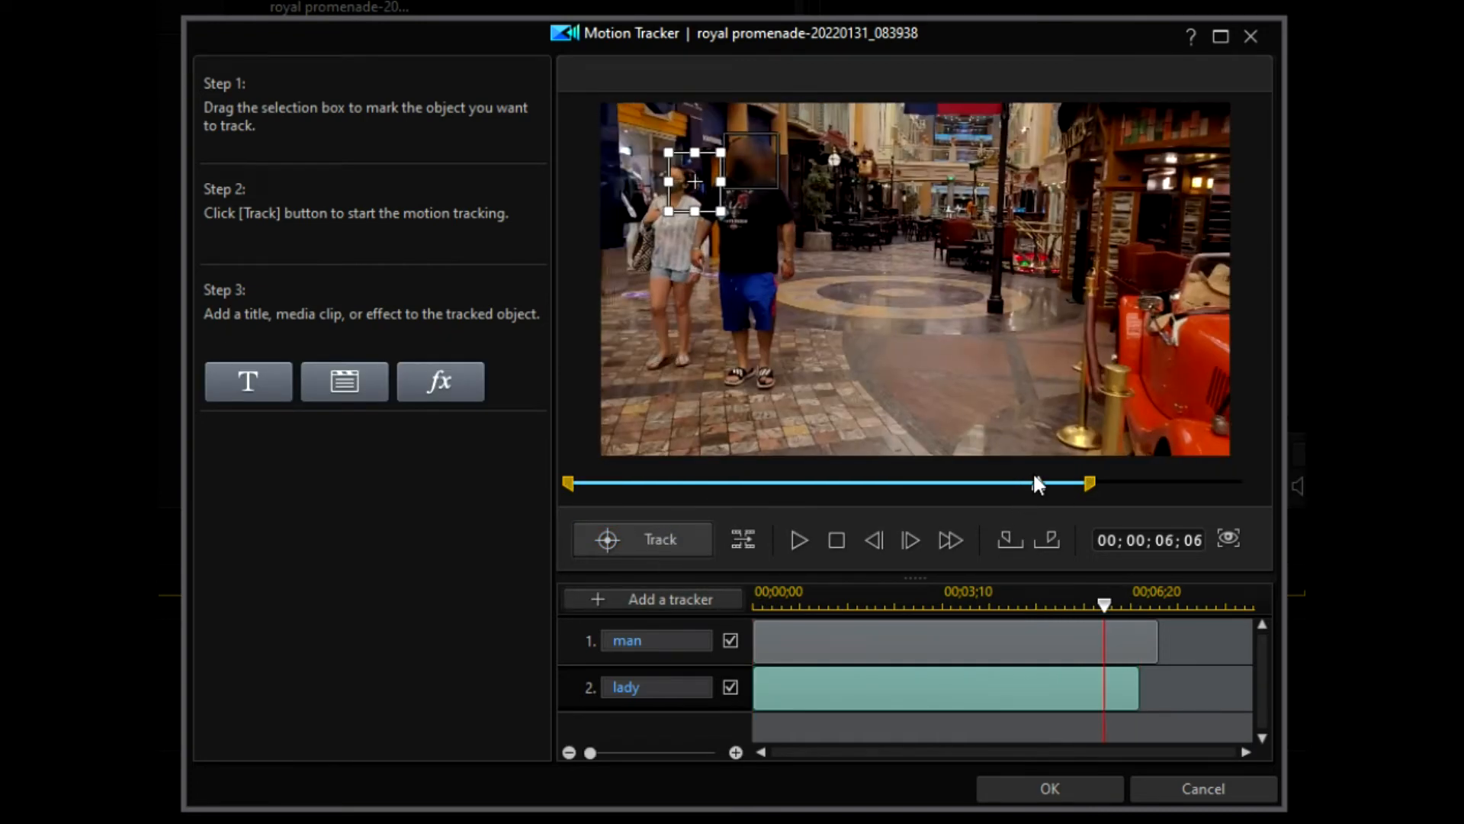
drag(1039, 486, 969, 491)
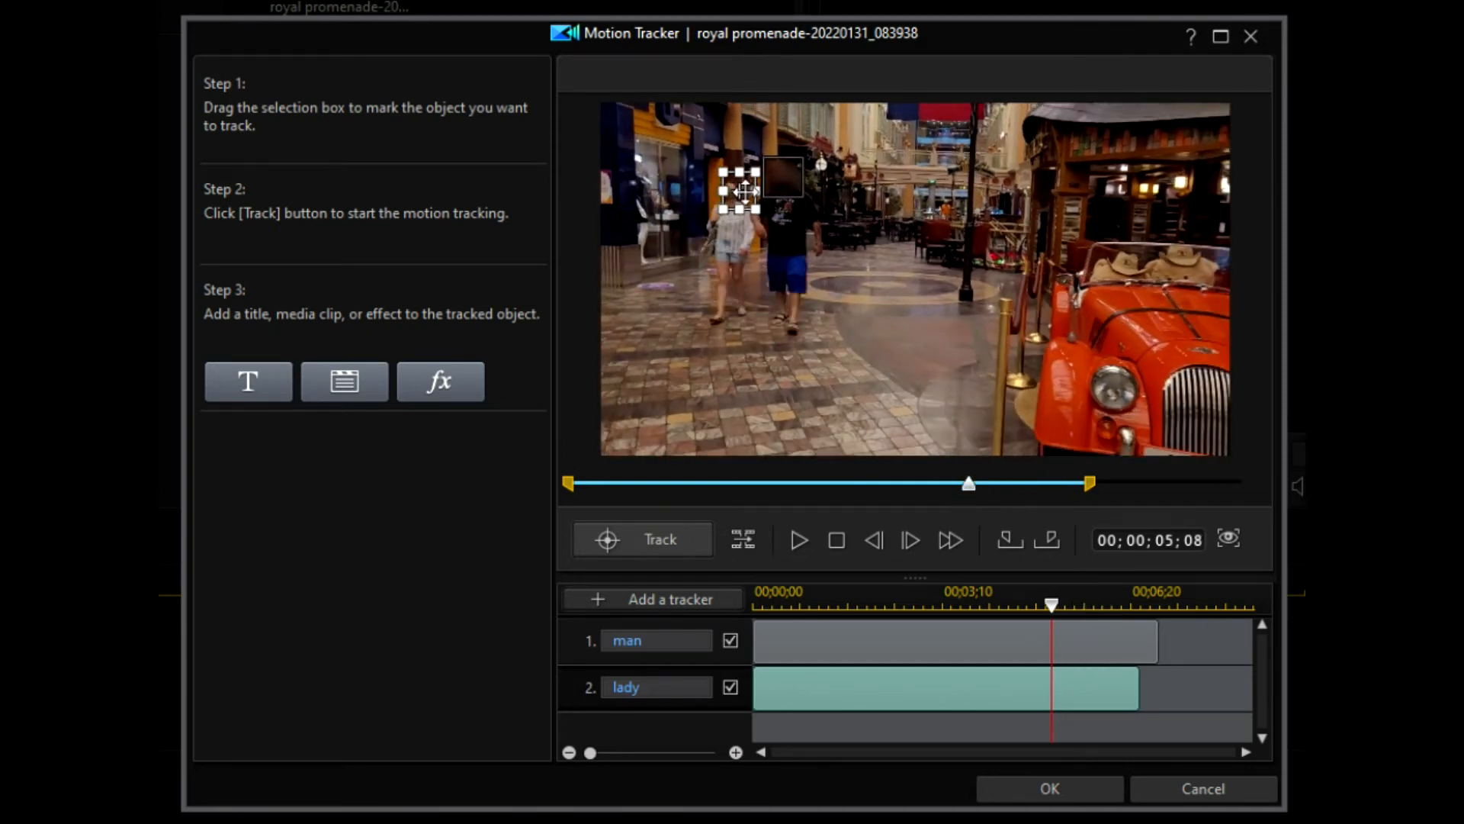
click(642, 538)
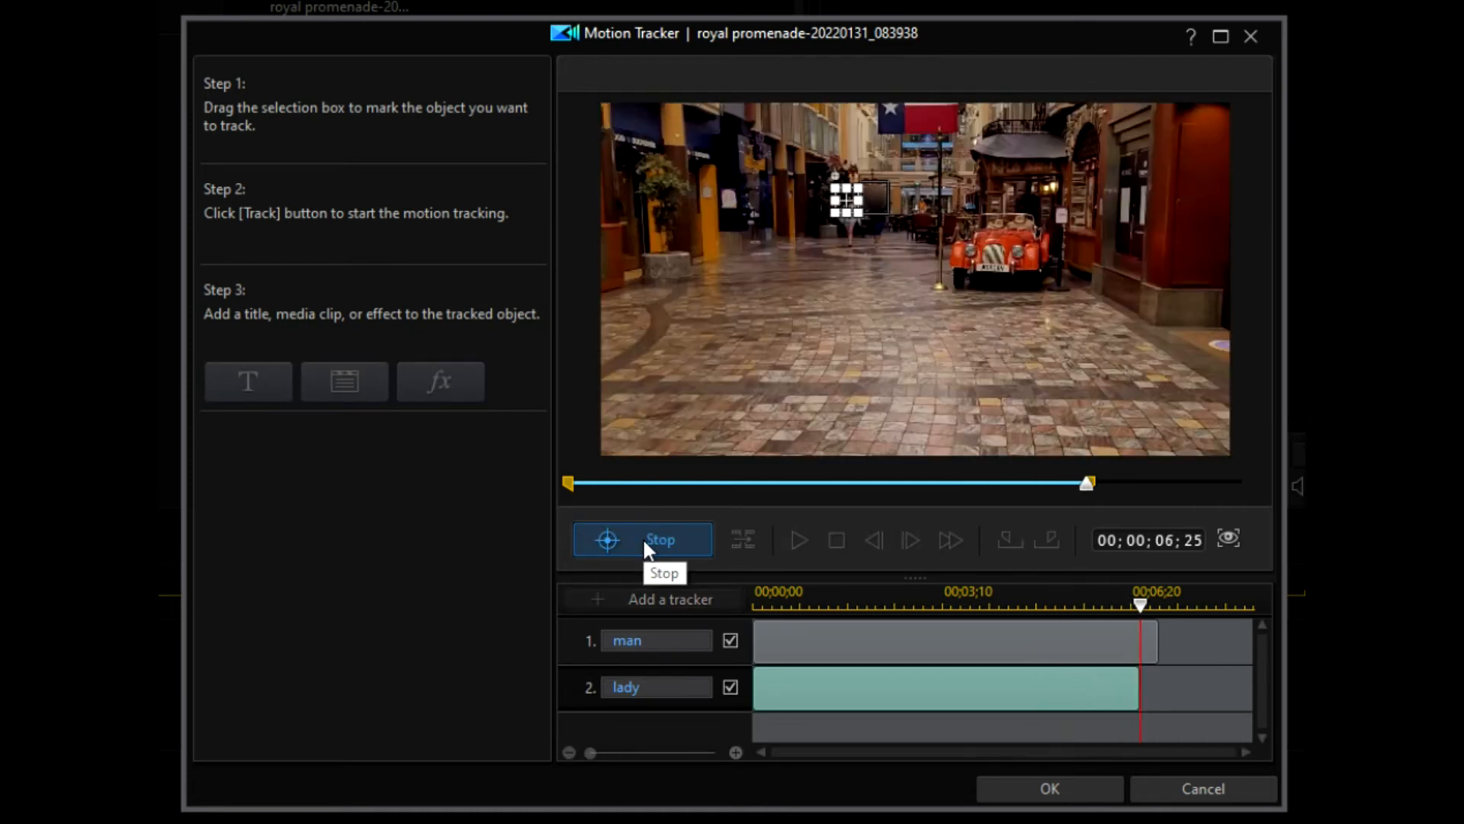
click(798, 536)
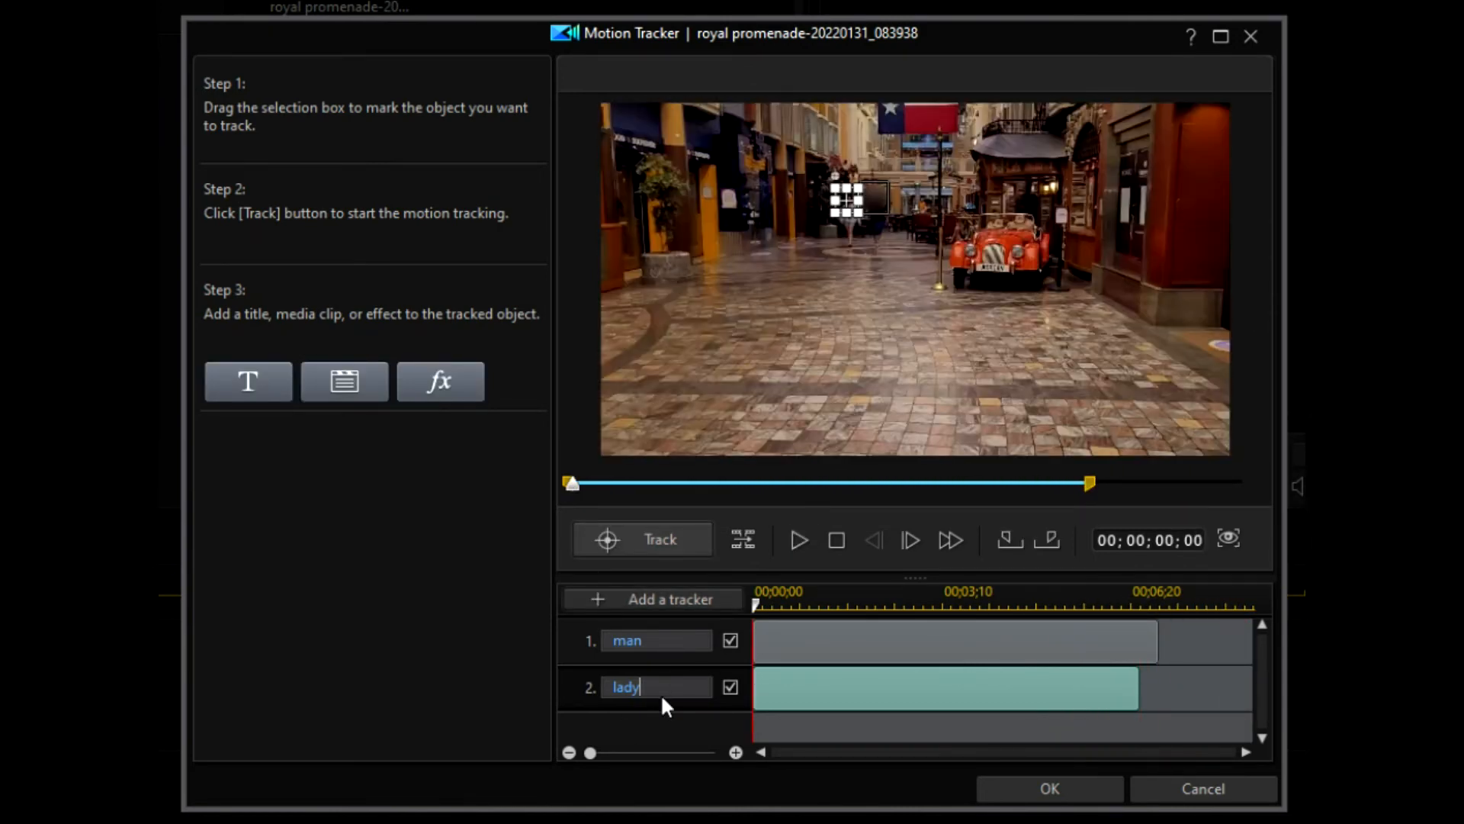
Step: Give the lady tracker a Blur effect with a Circle mask and preview the result
click(453, 382)
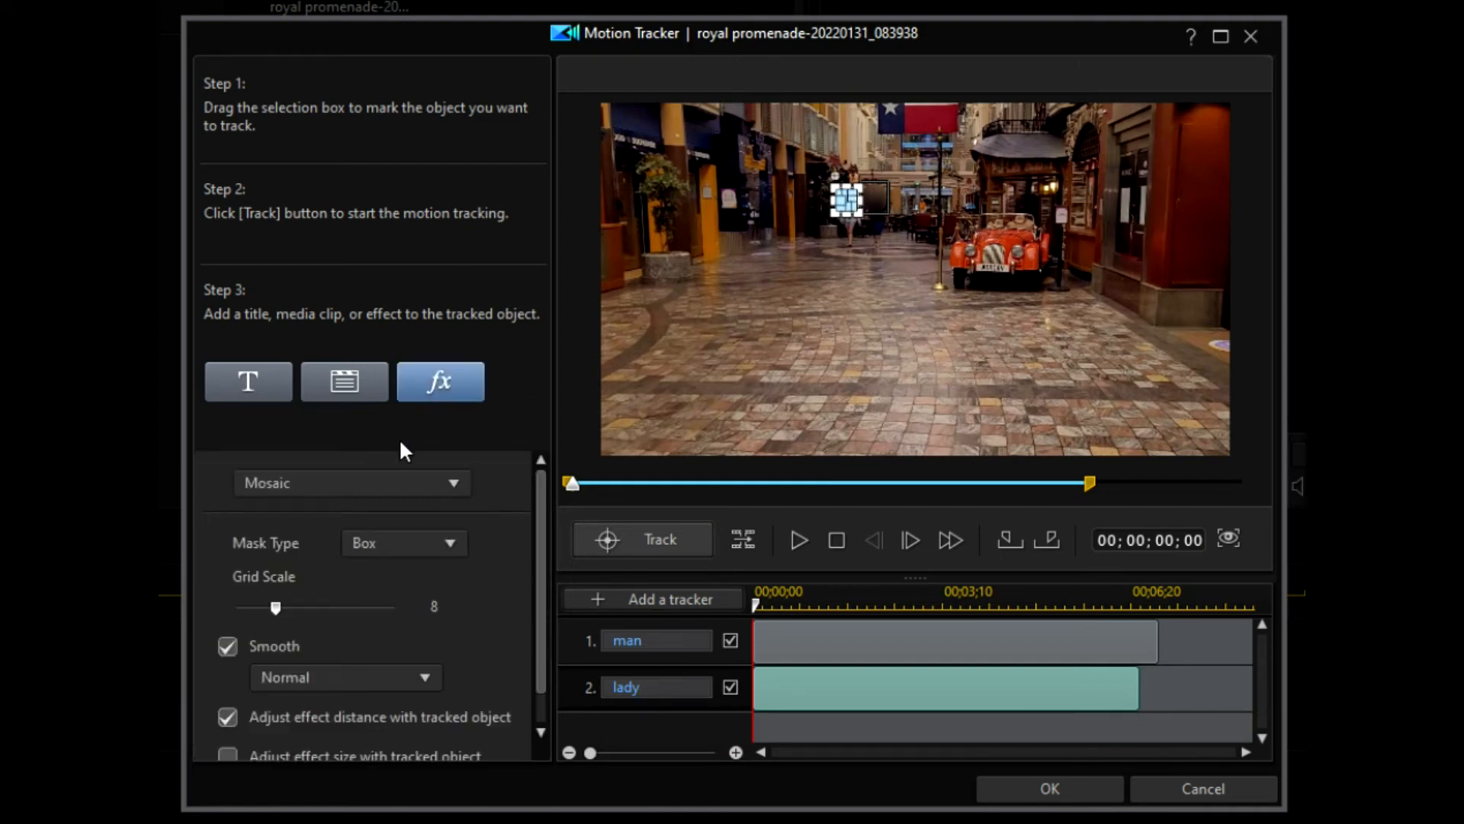
click(408, 485)
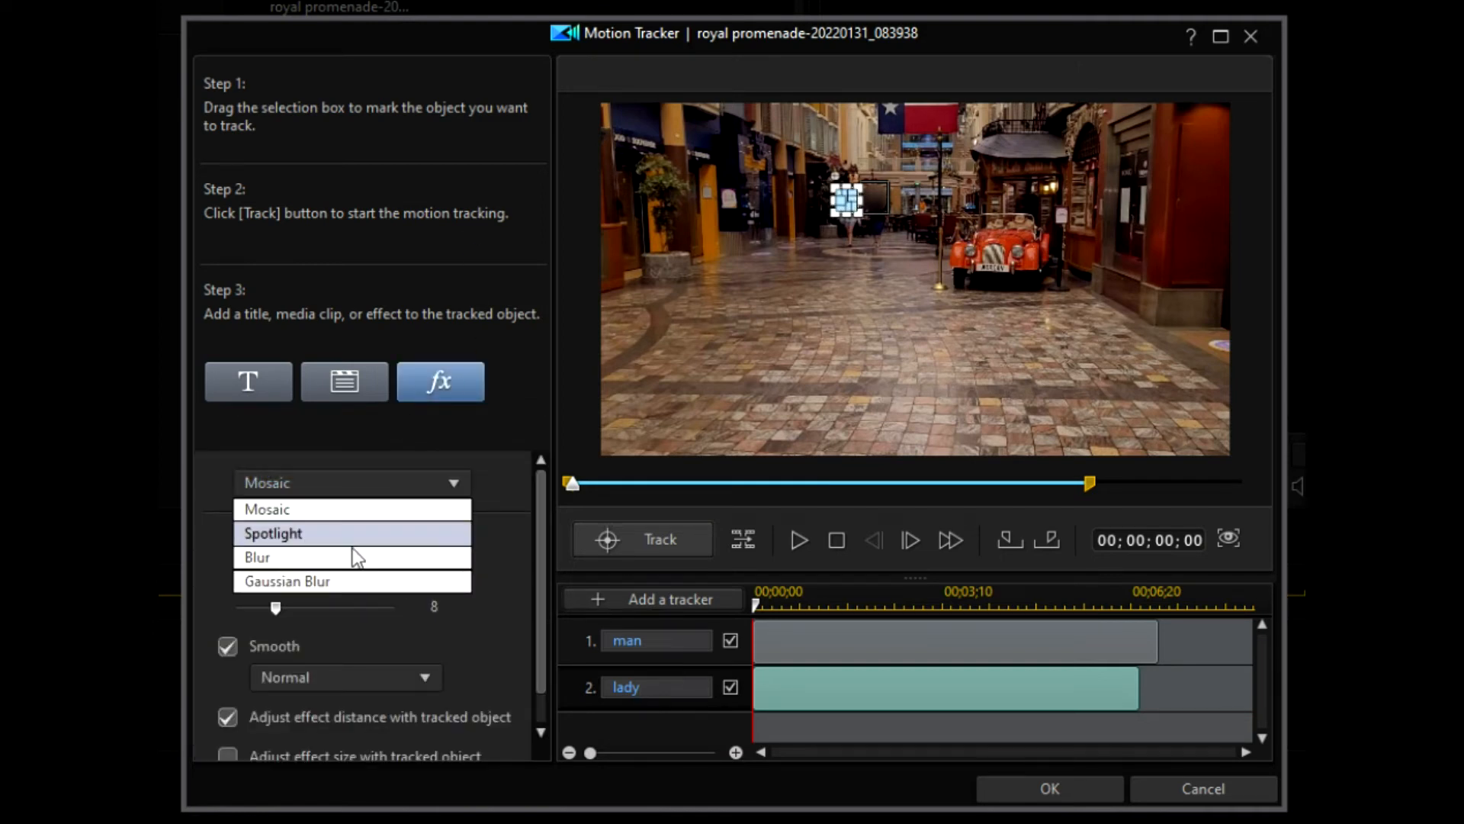
click(352, 557)
click(449, 484)
click(444, 482)
click(446, 541)
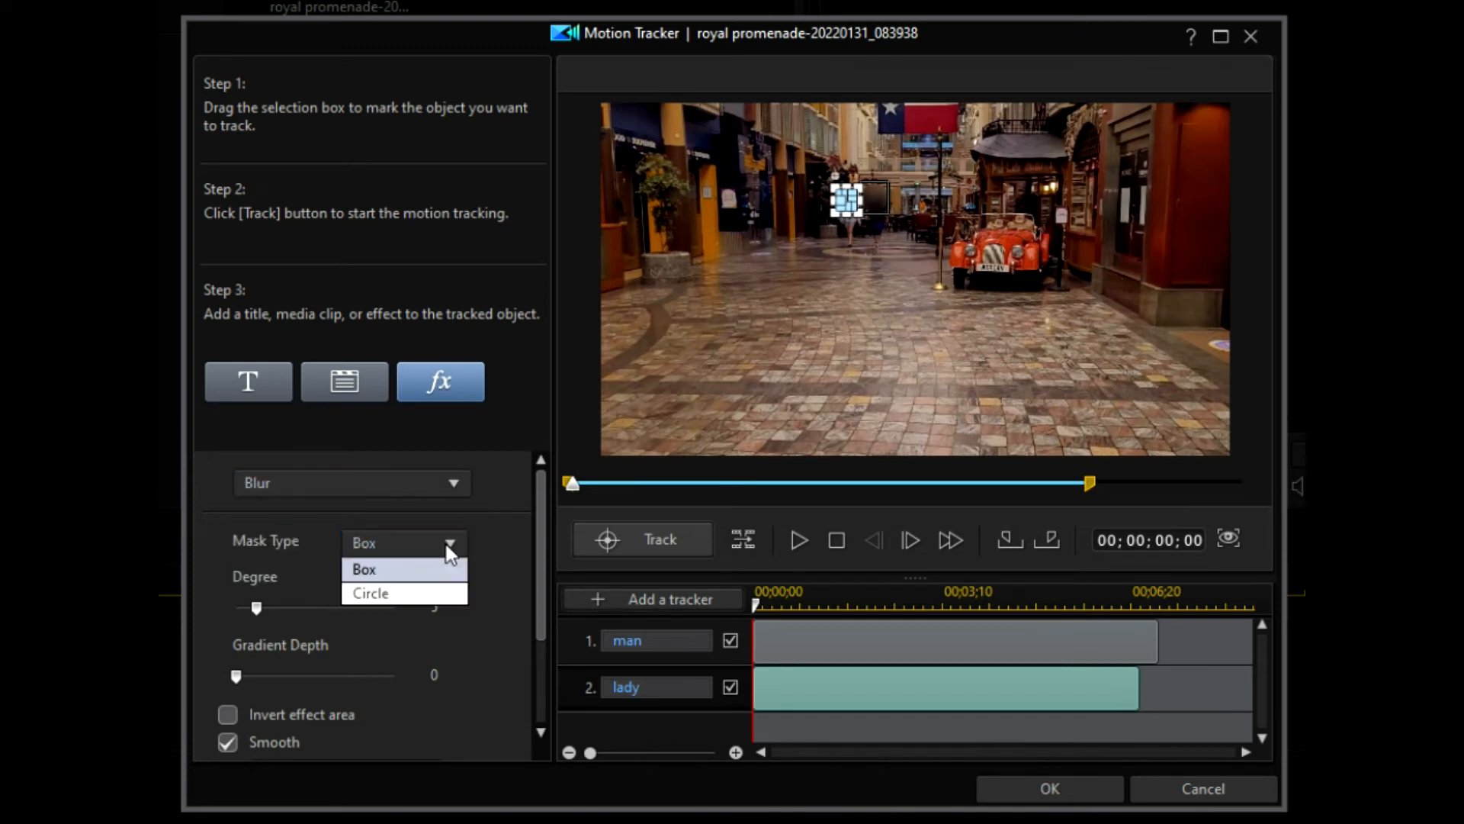
click(382, 594)
drag(537, 543, 523, 640)
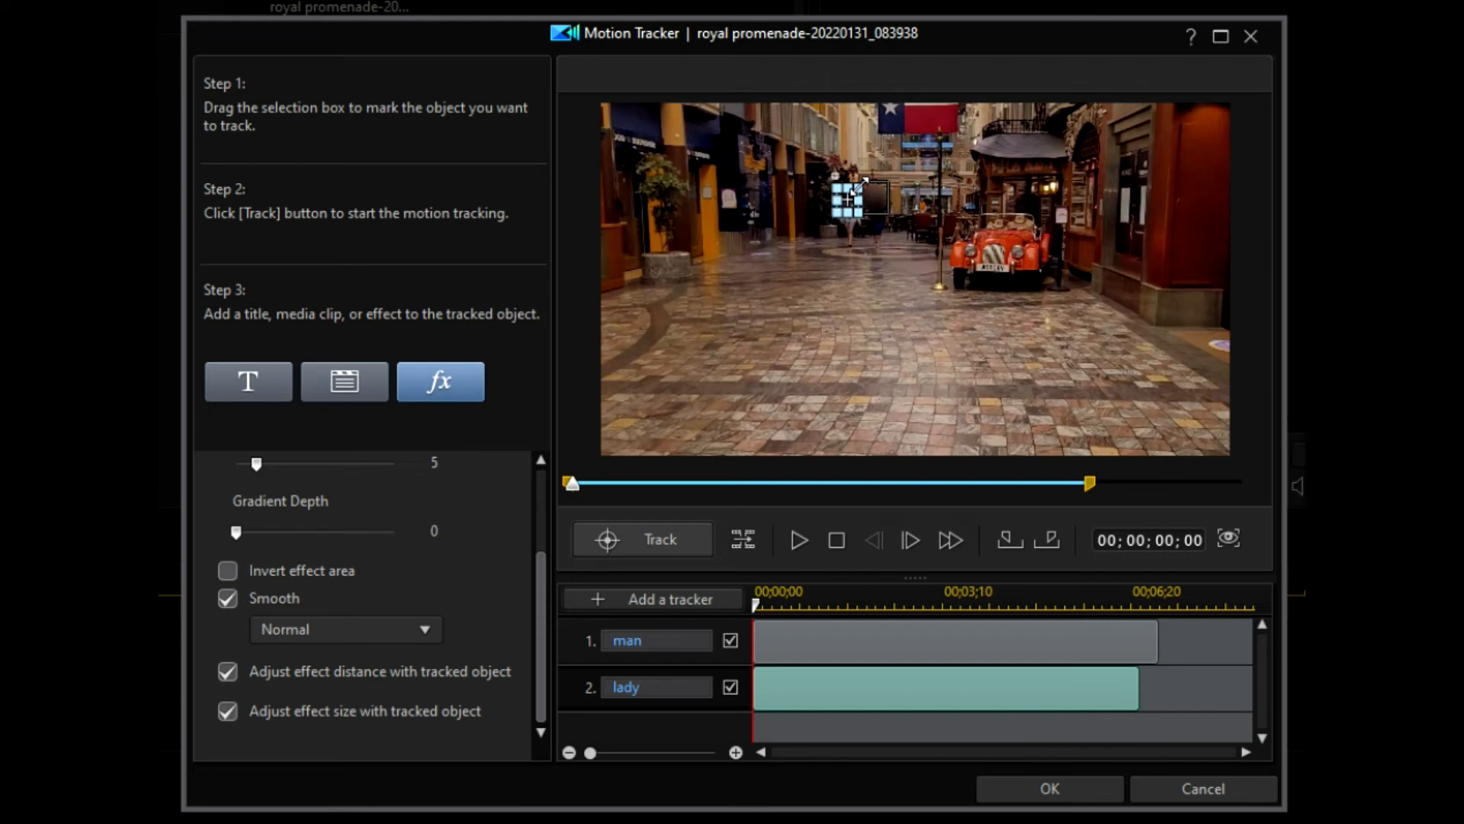
click(794, 532)
Step: Confirm the Motion Tracker with OK and play the clip with both heads blurred
click(1046, 789)
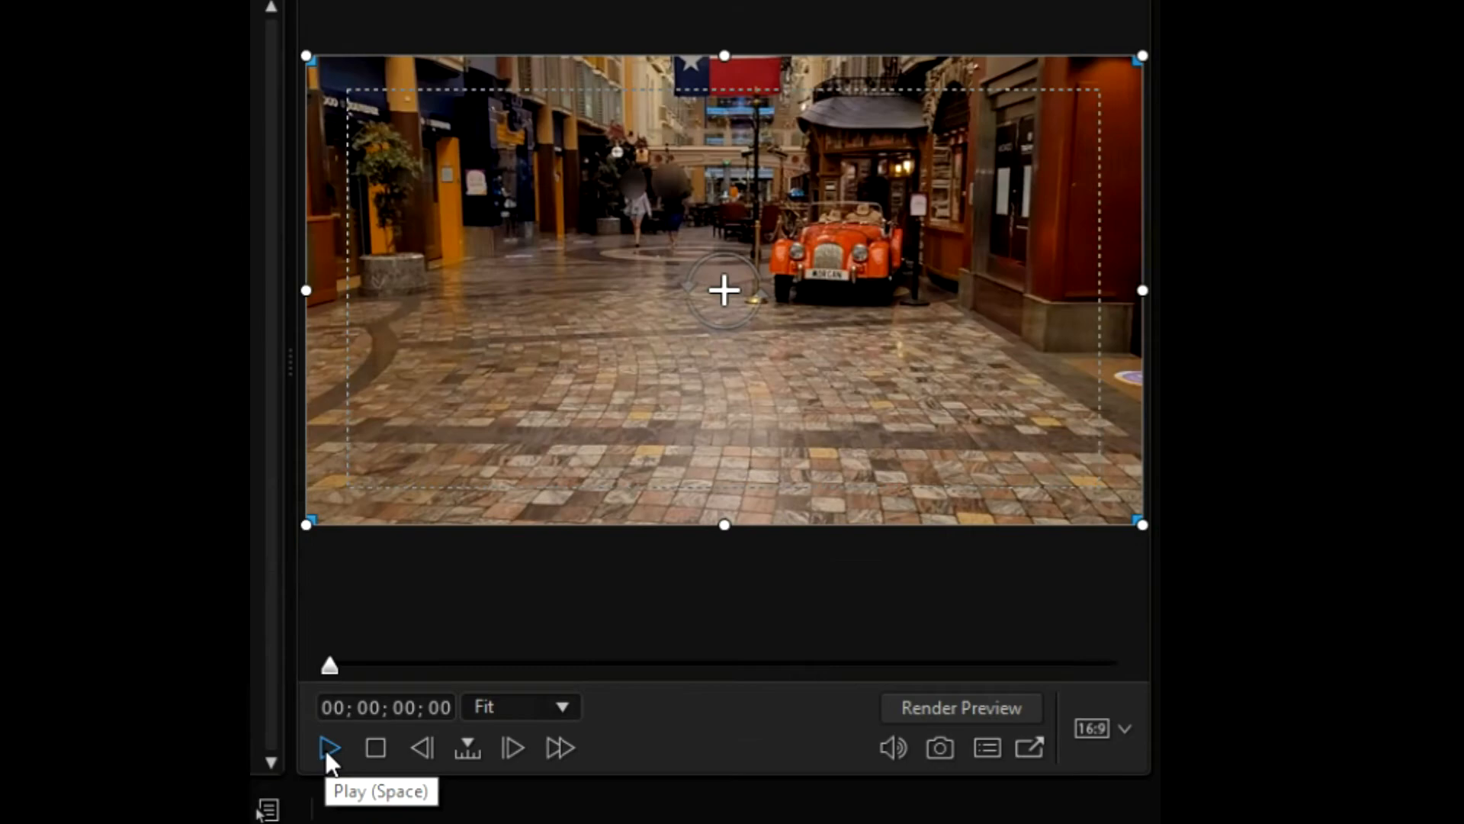
click(806, 461)
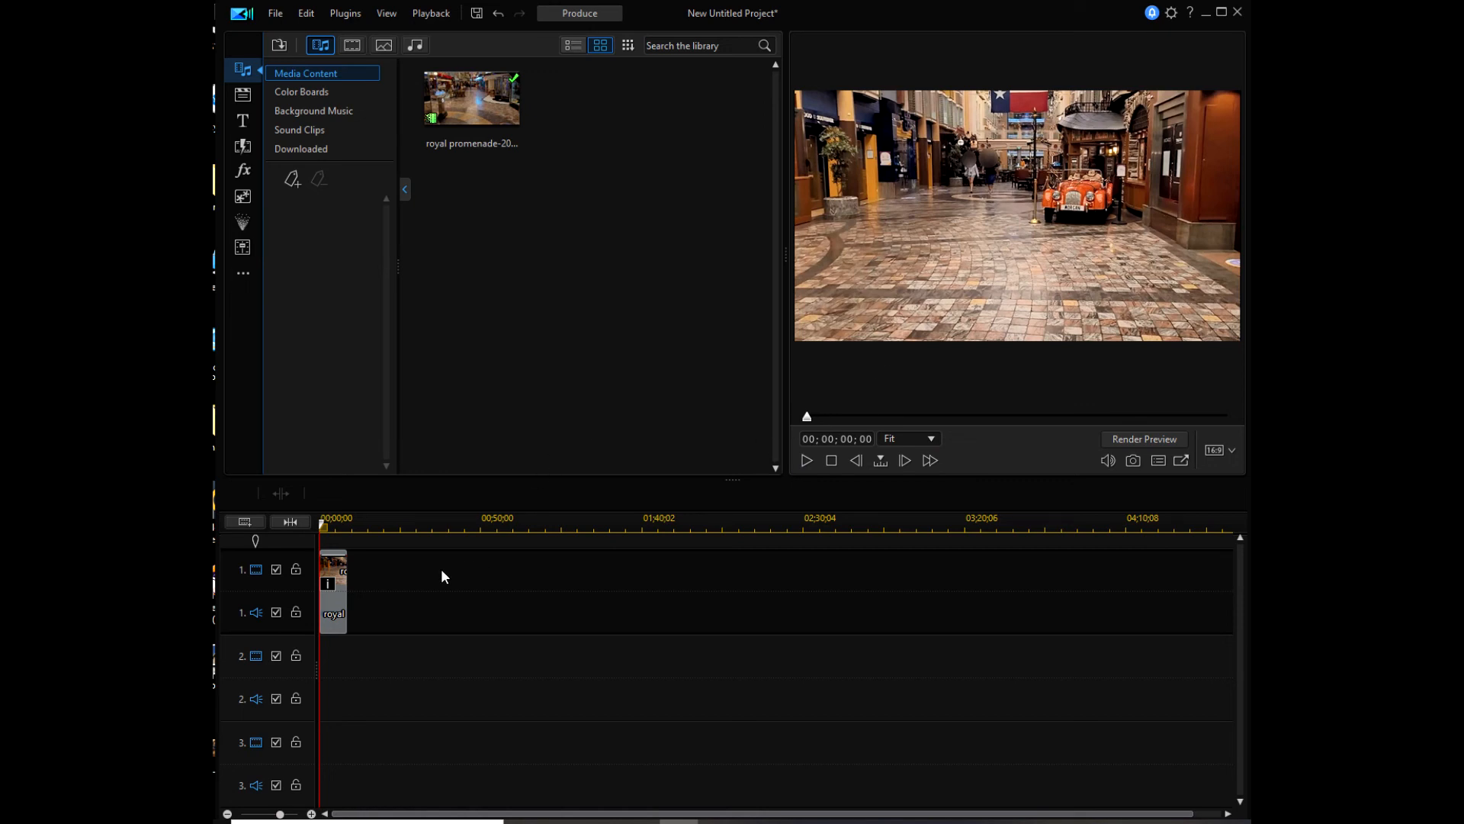
Step: Reopen Motion Tracker on the promenade clip from Tools, confirming the prompt
click(343, 602)
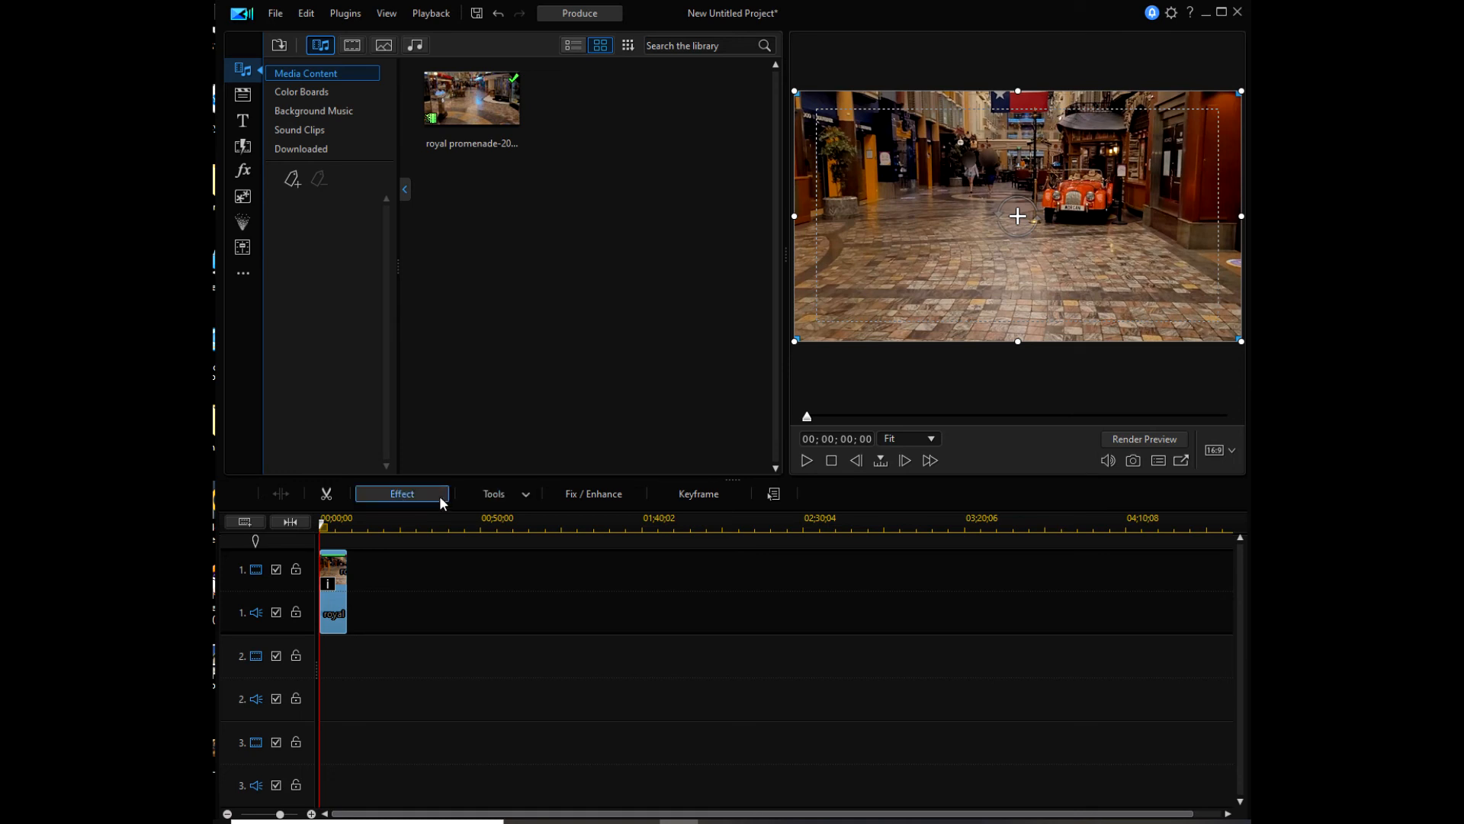
click(520, 497)
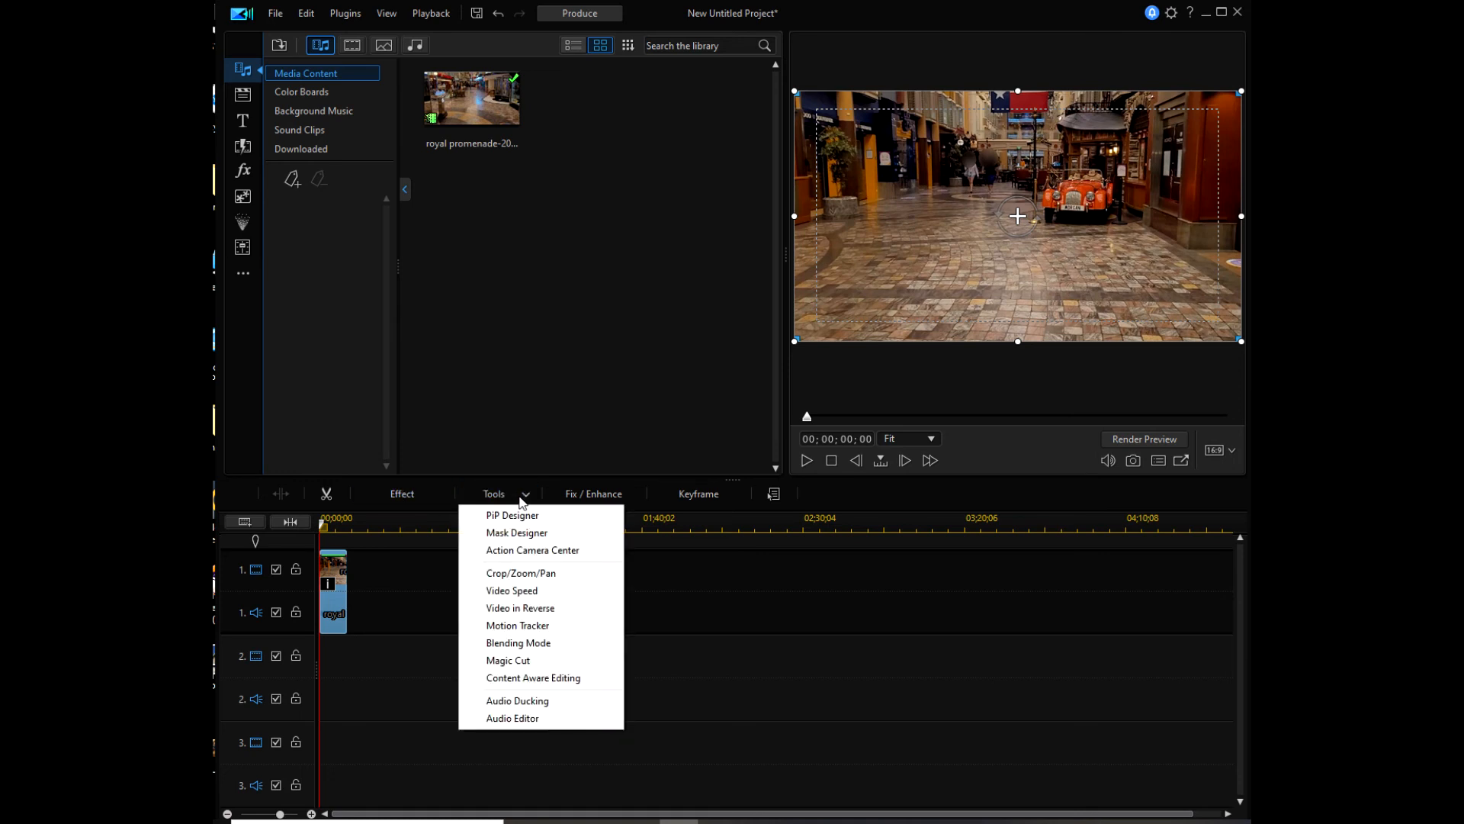
click(507, 626)
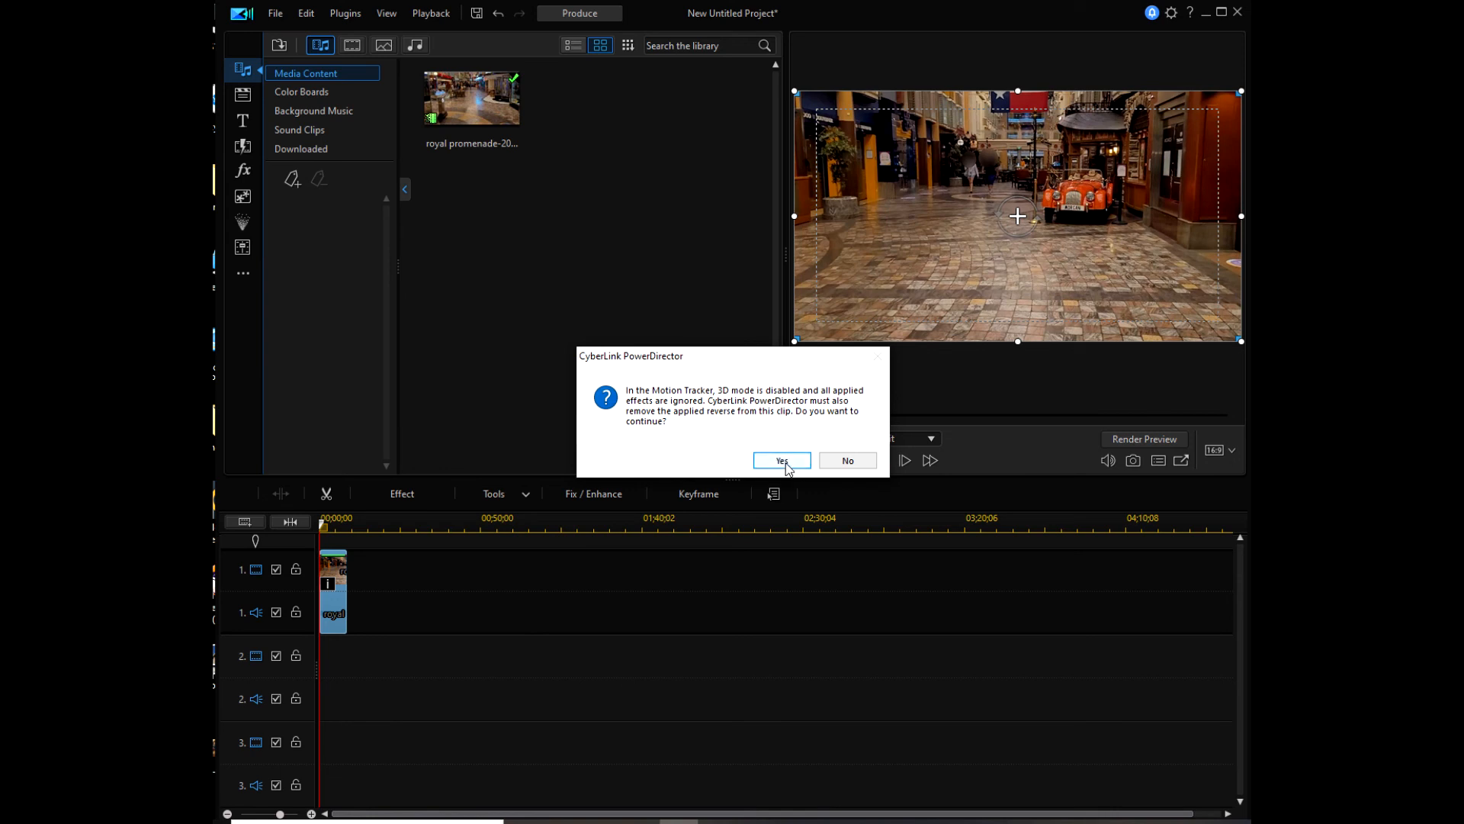
click(781, 460)
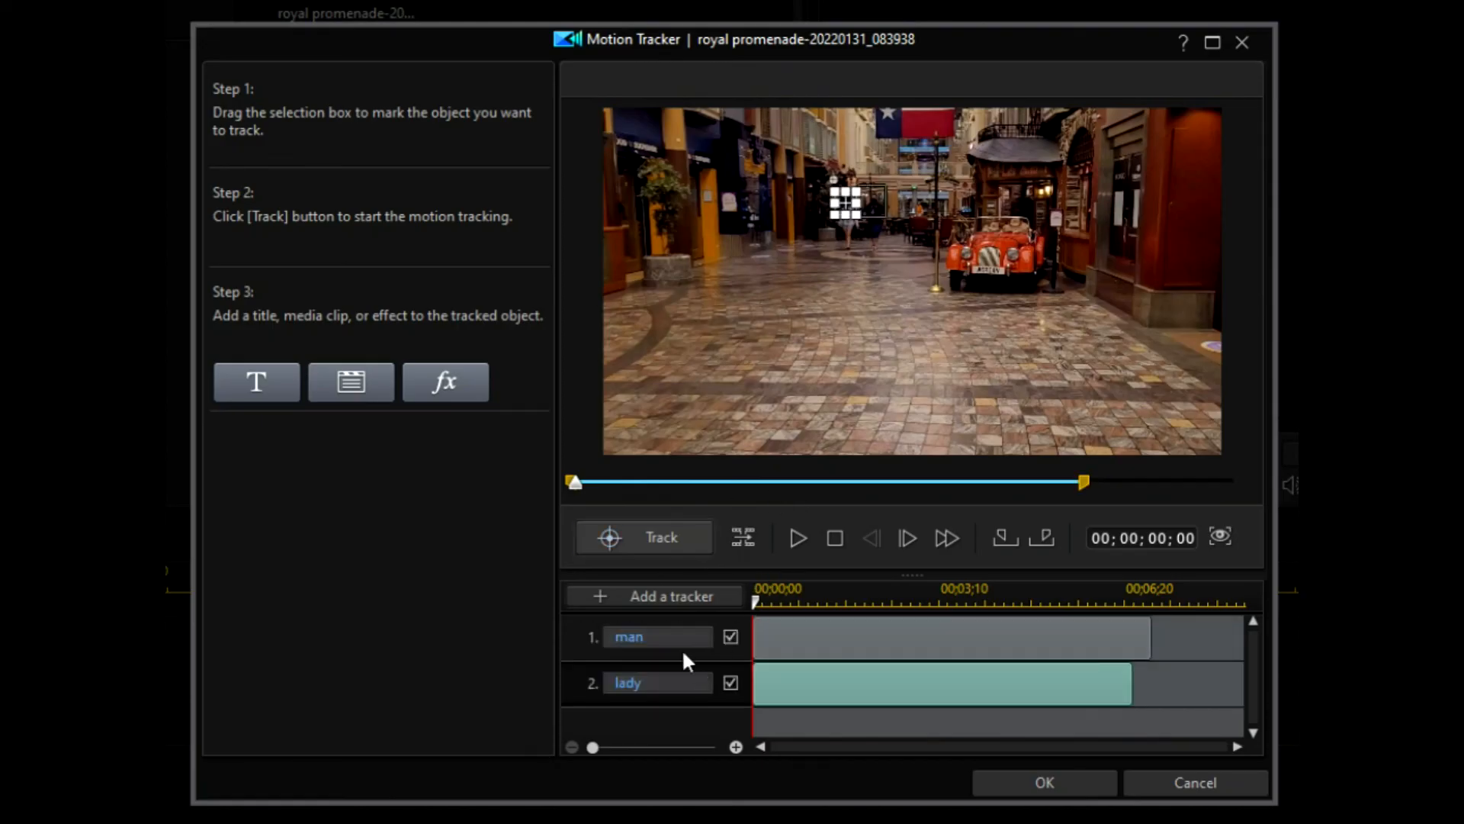
Step: Remove the man and lady trackers, confirming each deletion
click(678, 639)
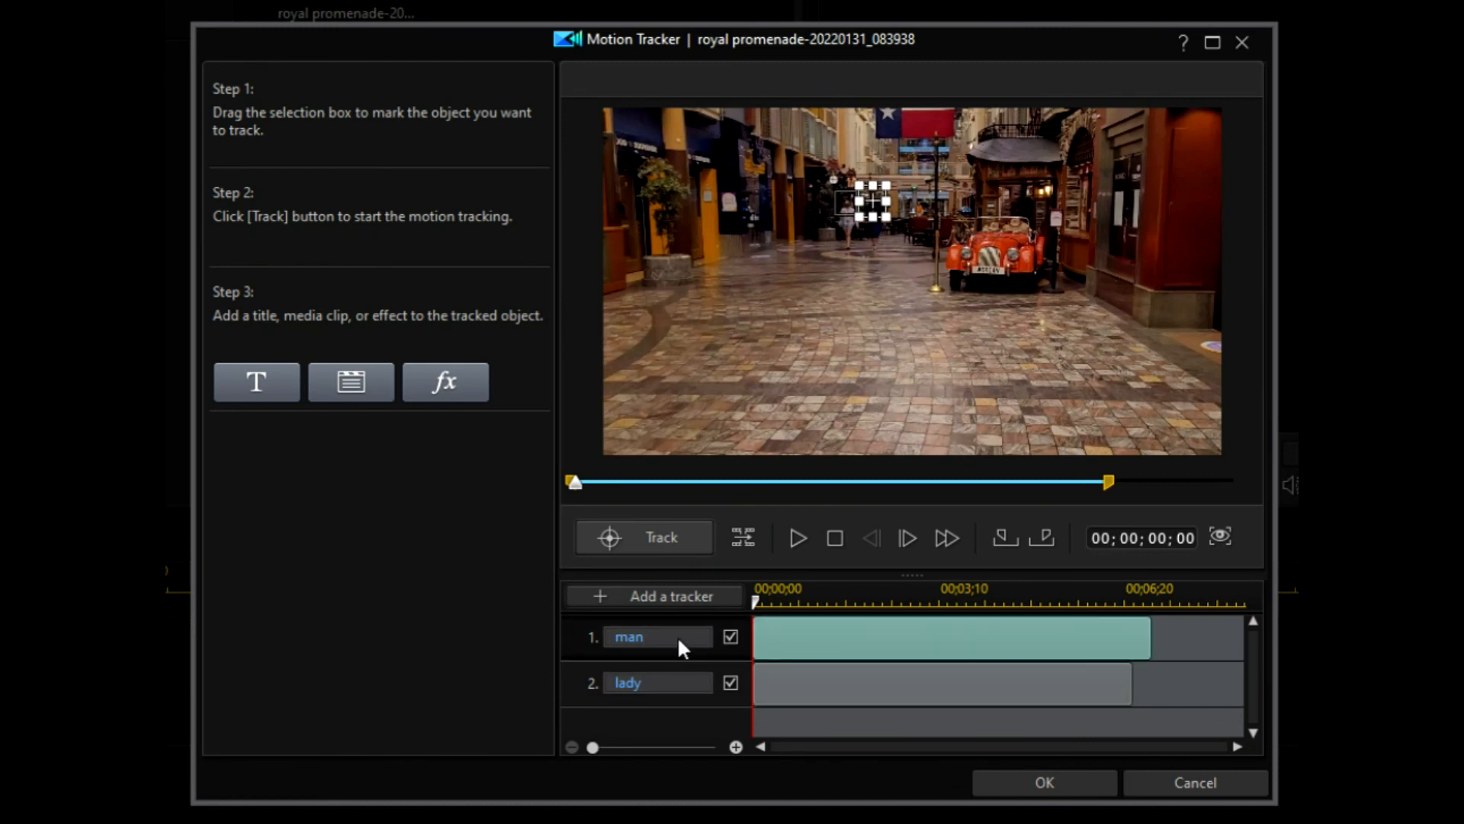
right_click(678, 642)
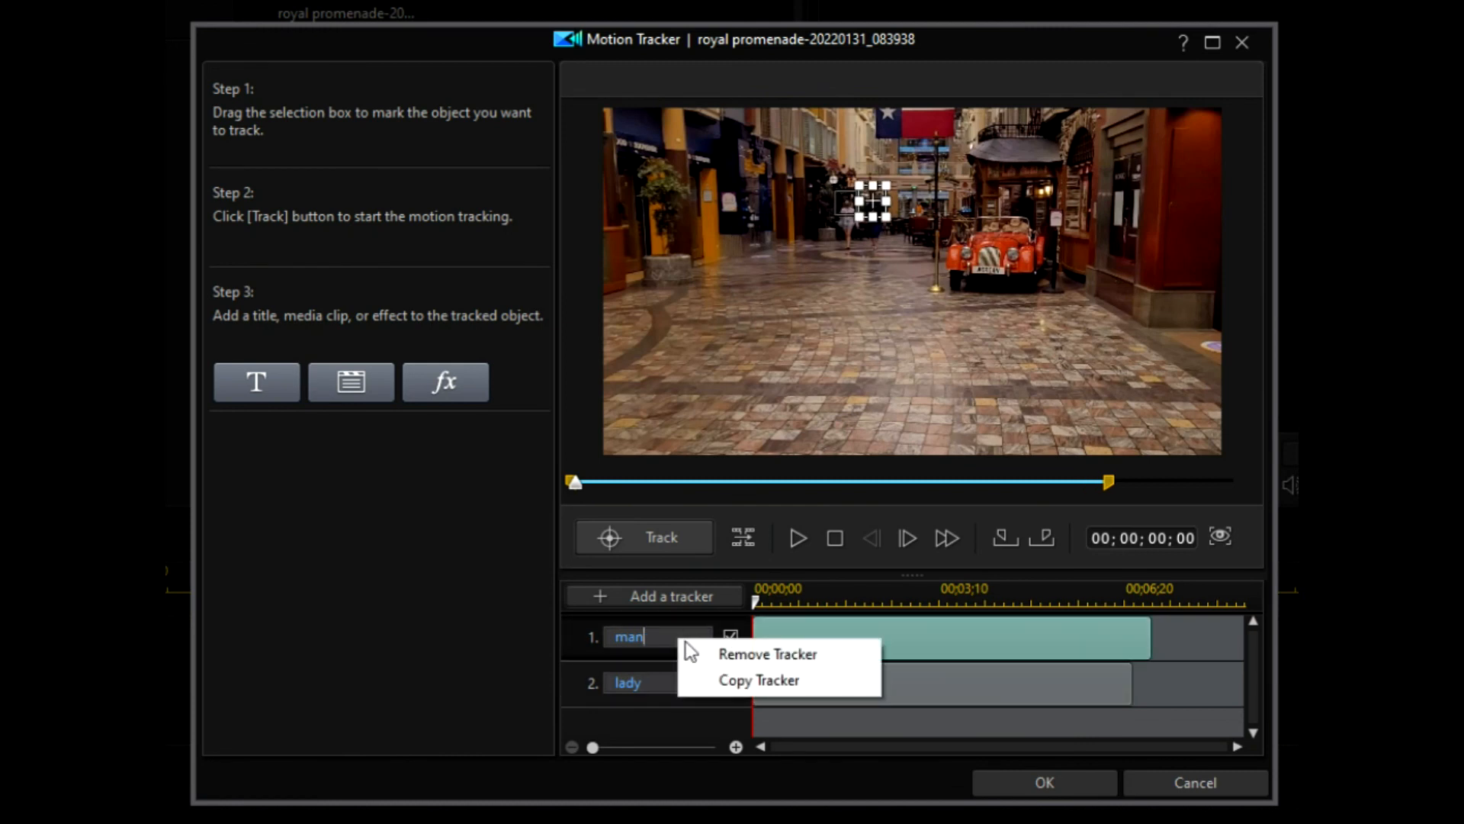
click(725, 652)
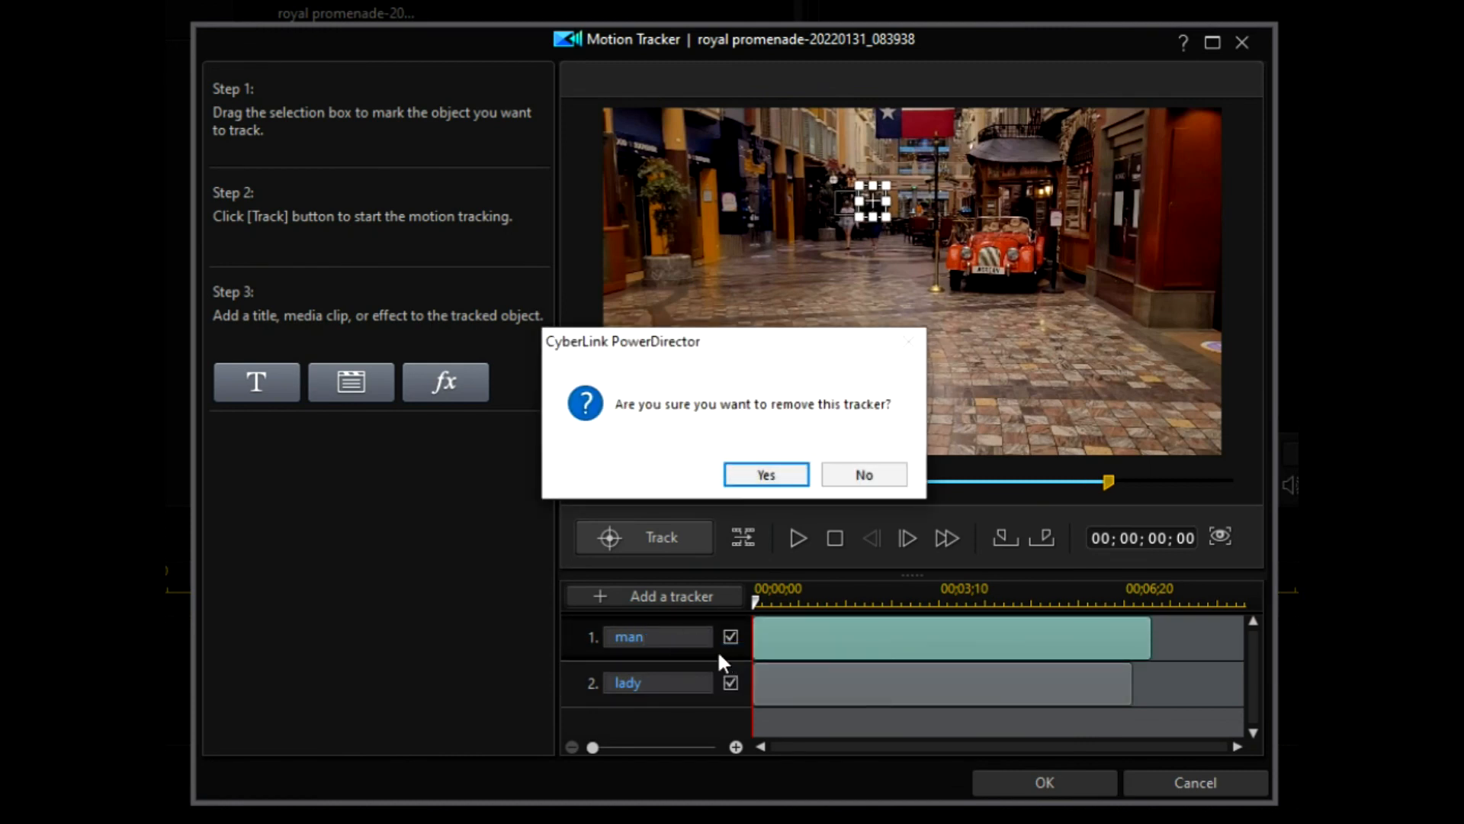
click(770, 476)
right_click(665, 635)
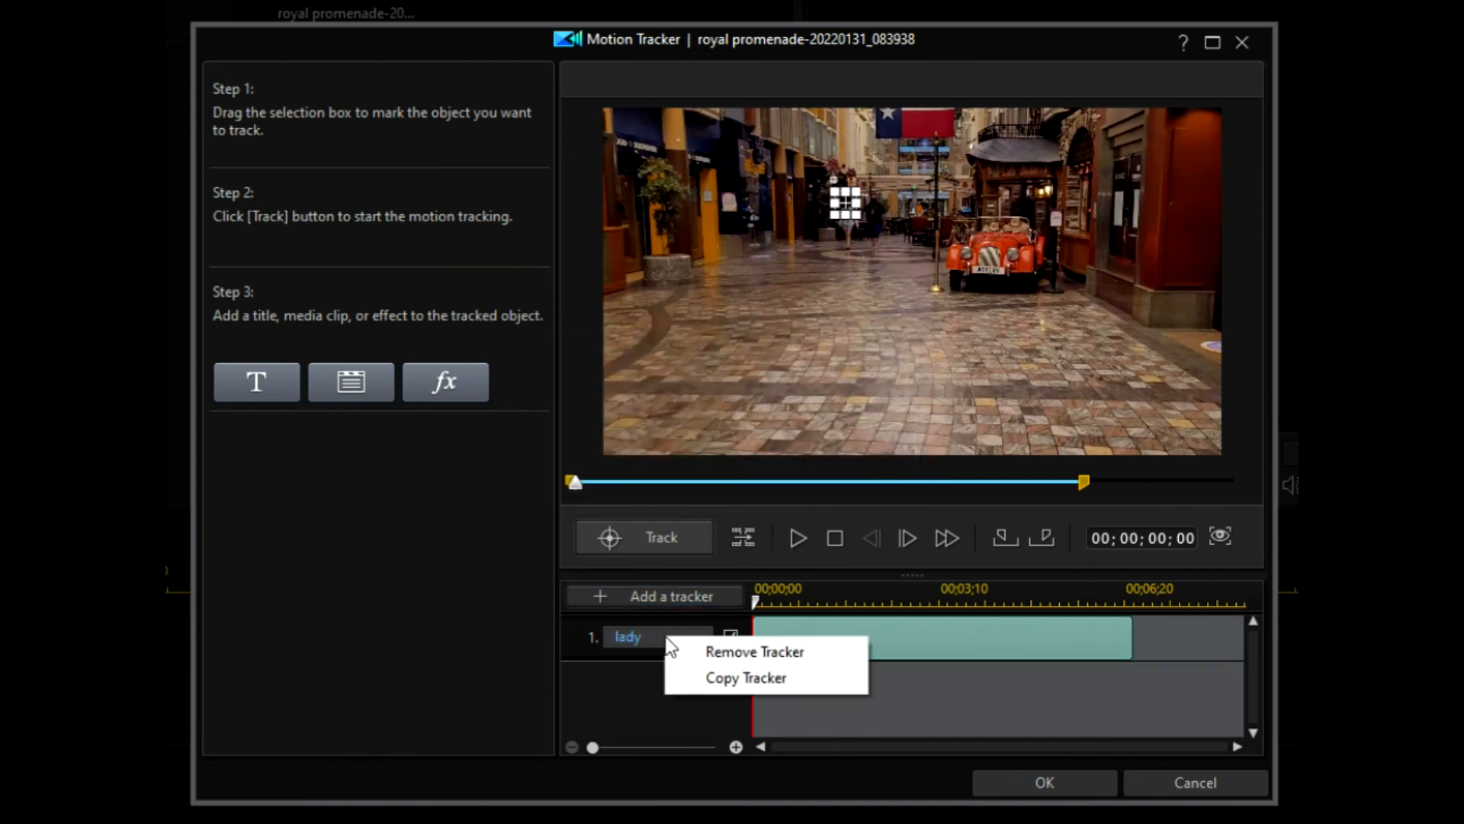
click(702, 650)
click(767, 476)
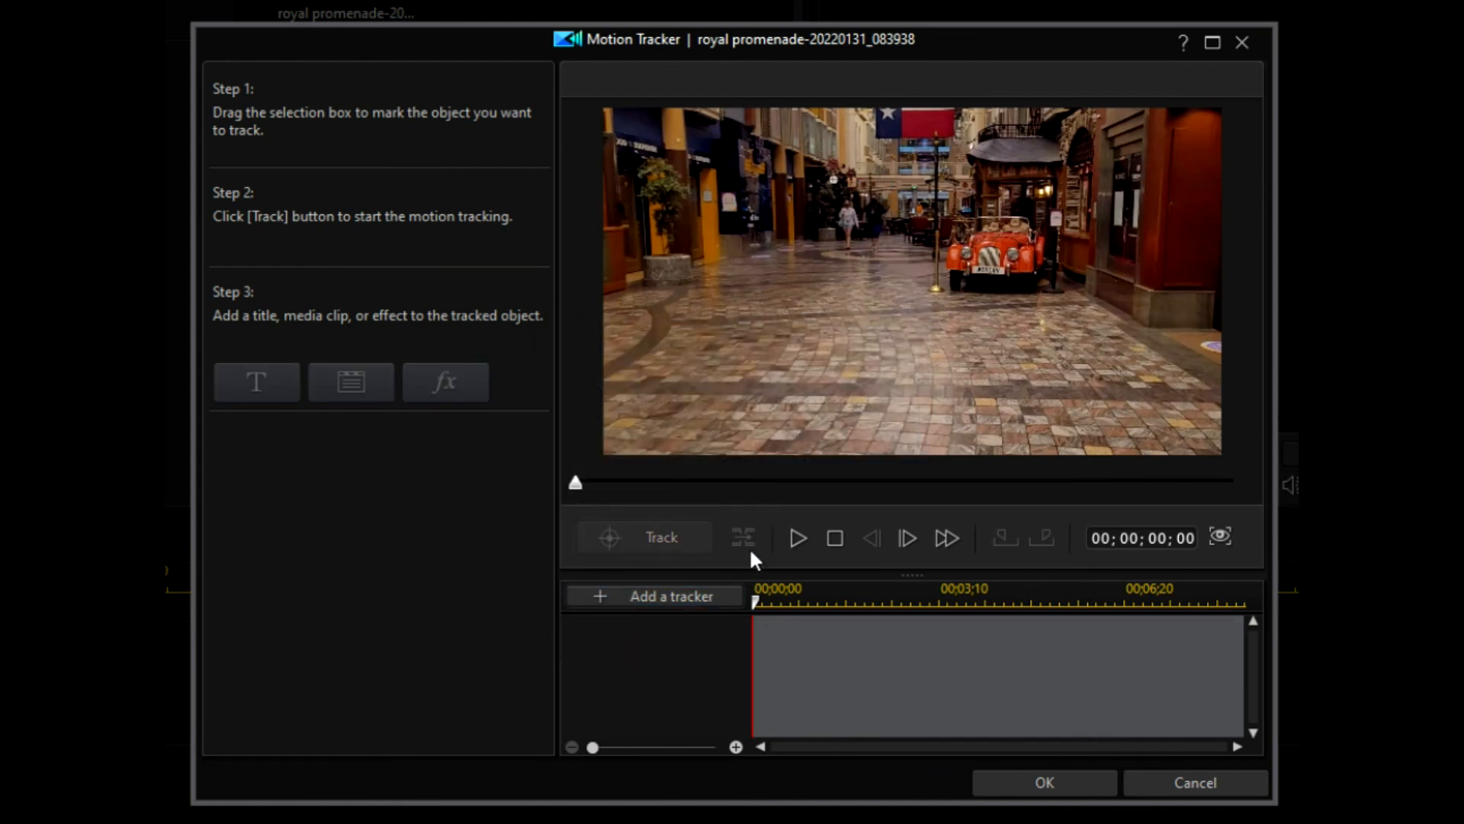
Step: Close Motion Tracker, delete the clip's Blur effect entries, and play the clip back
click(1057, 789)
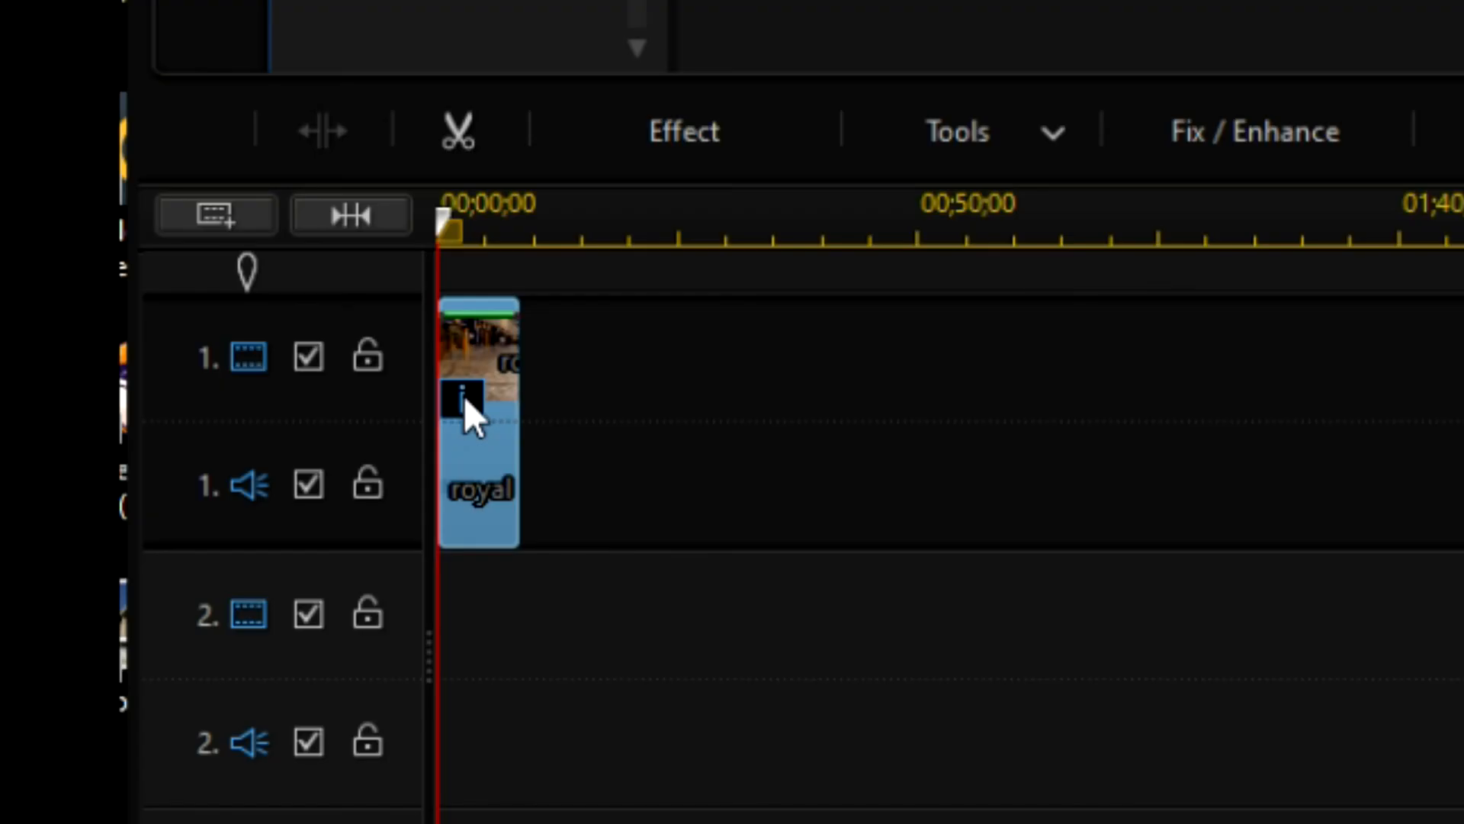
mouse_move(463, 396)
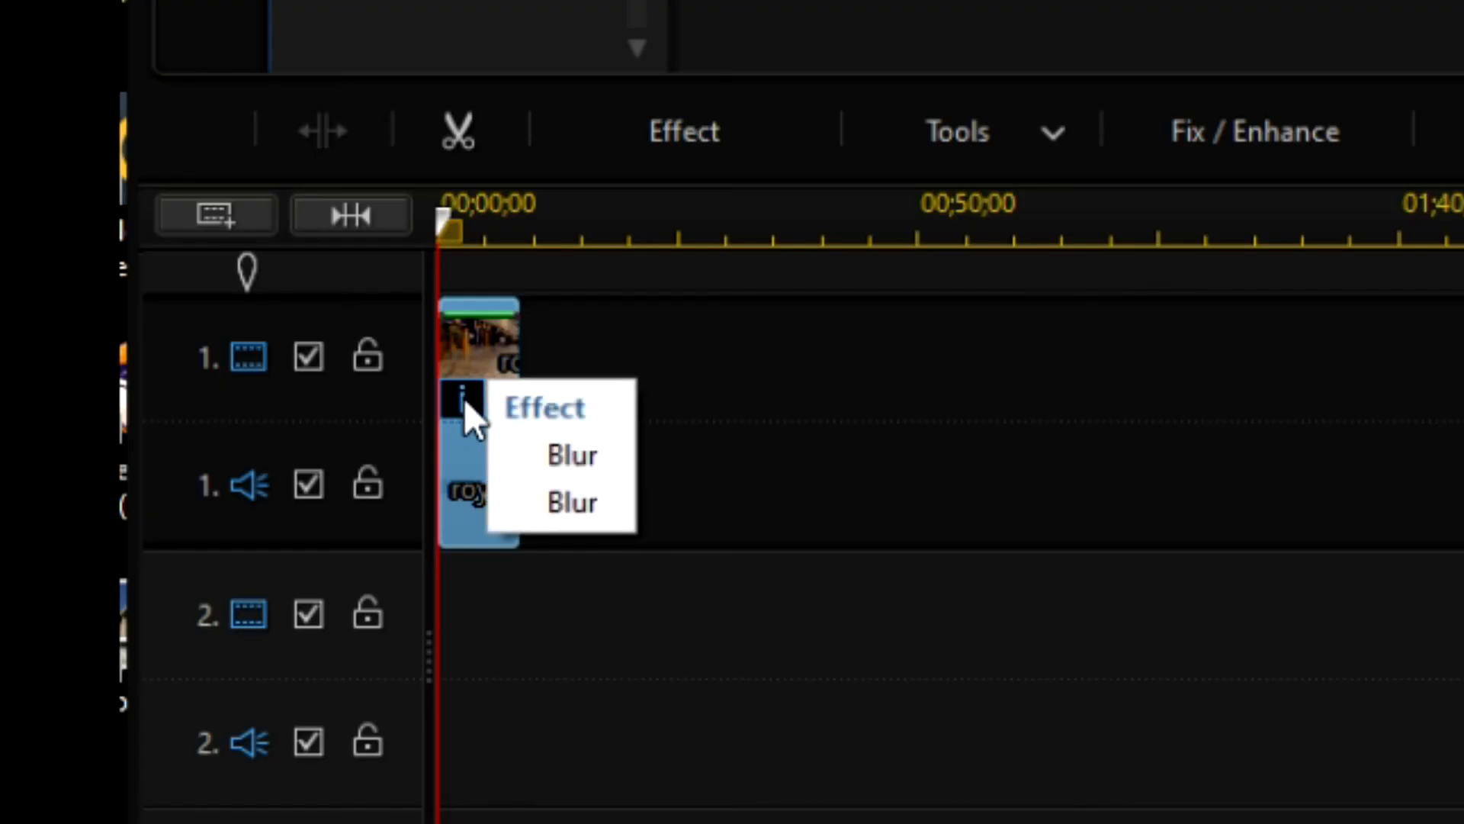
click(532, 469)
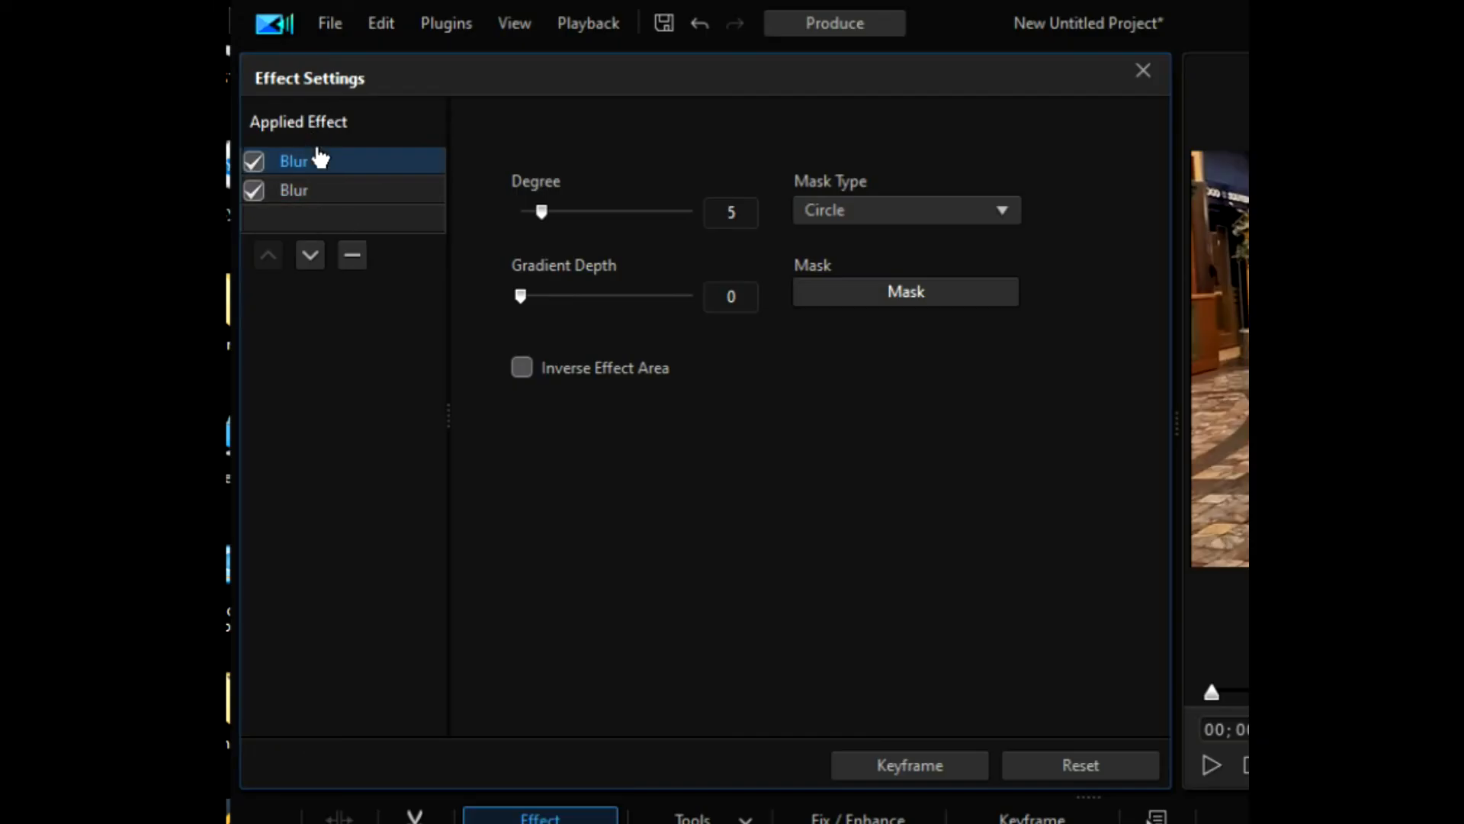
click(319, 190)
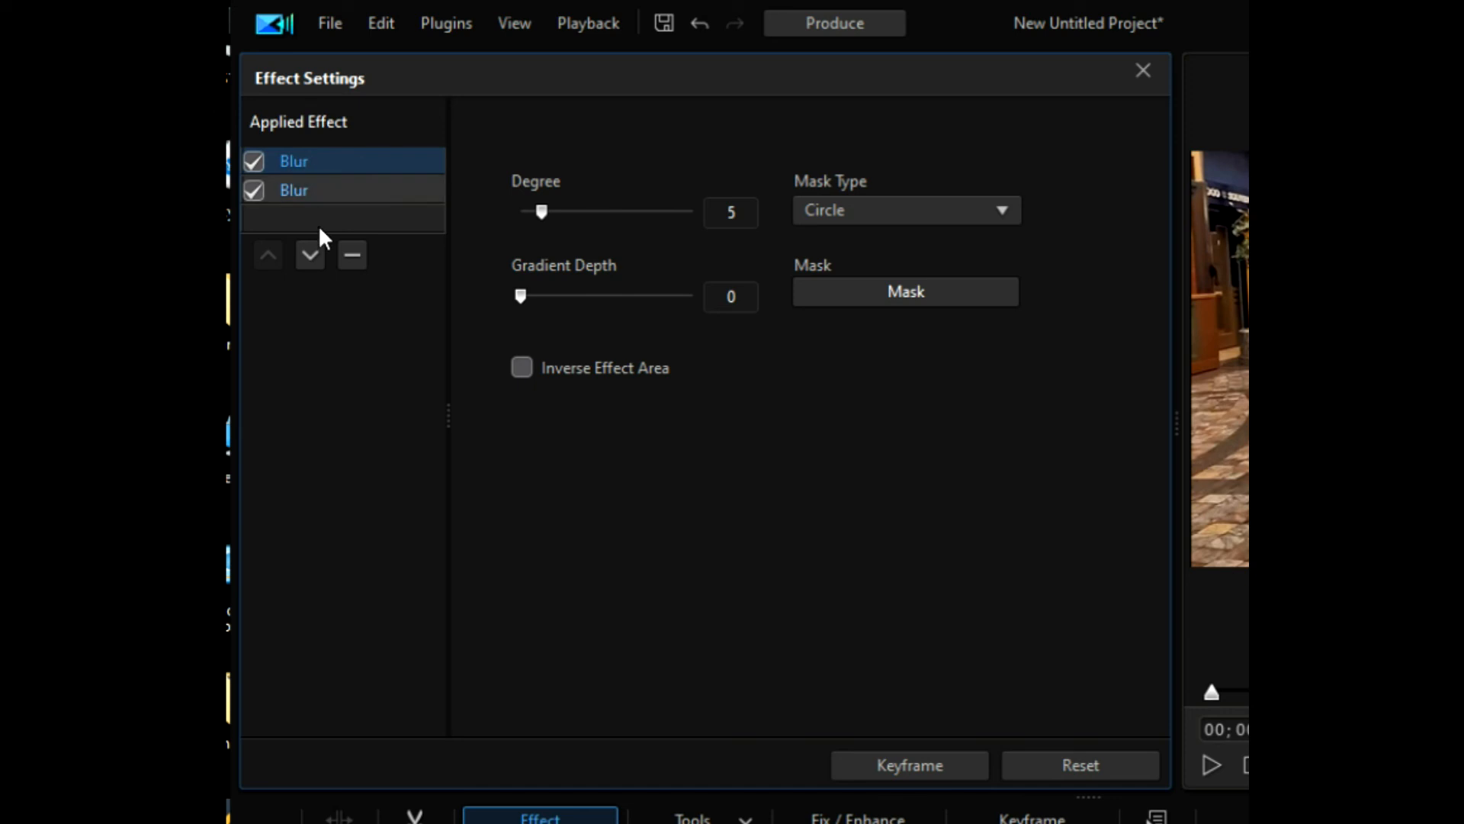
click(354, 253)
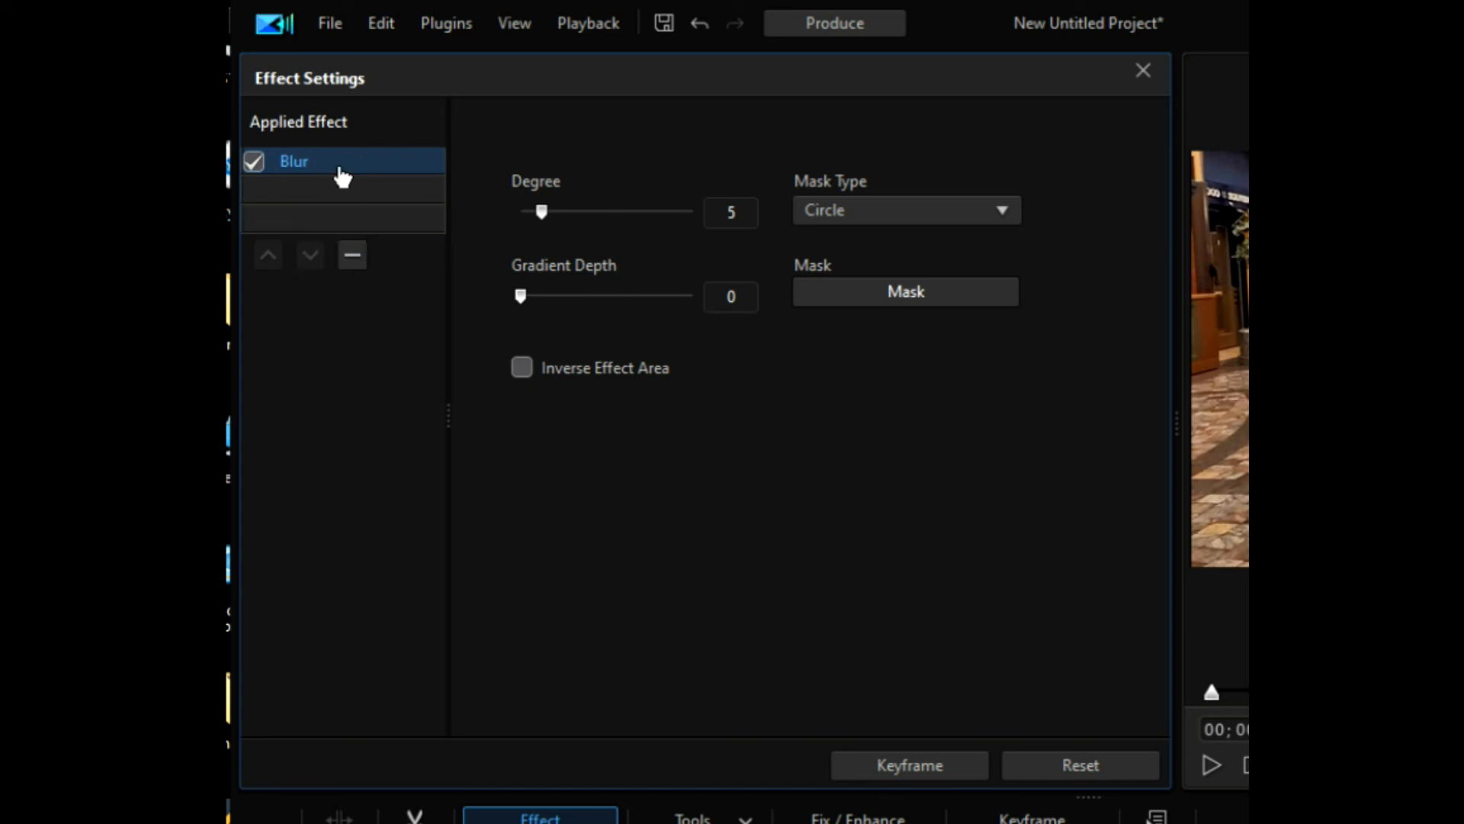
click(354, 265)
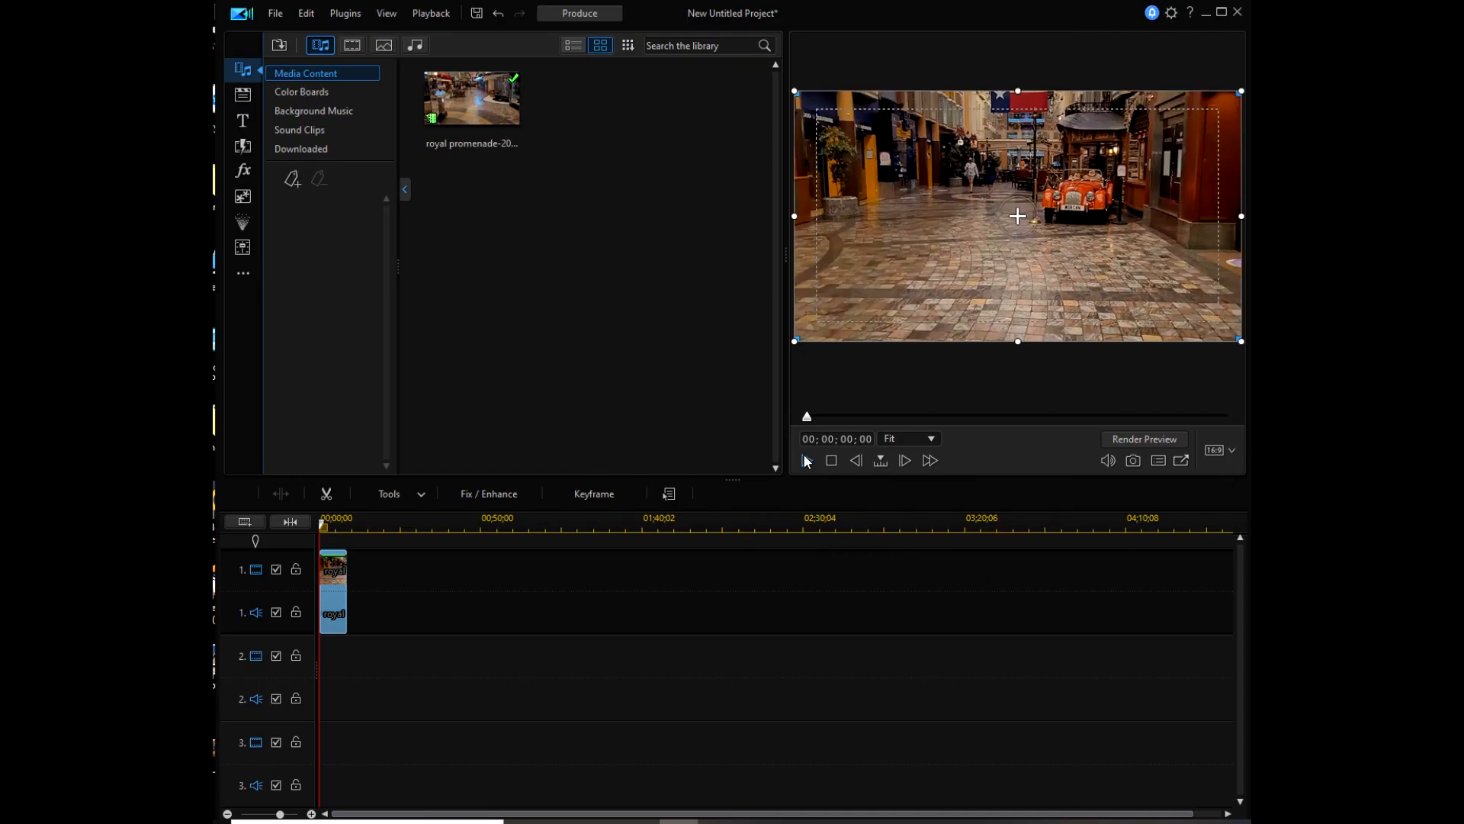
click(804, 456)
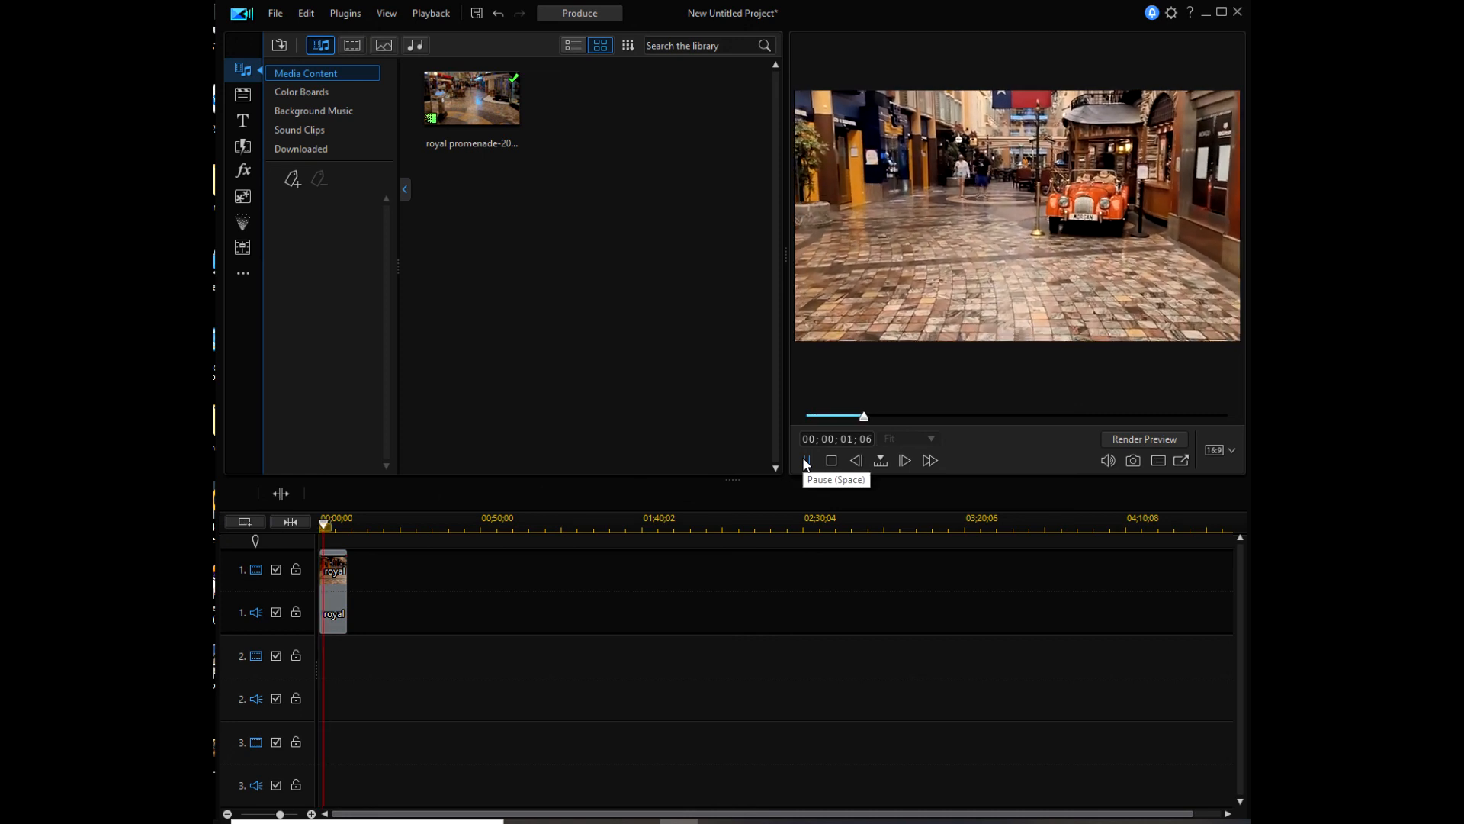